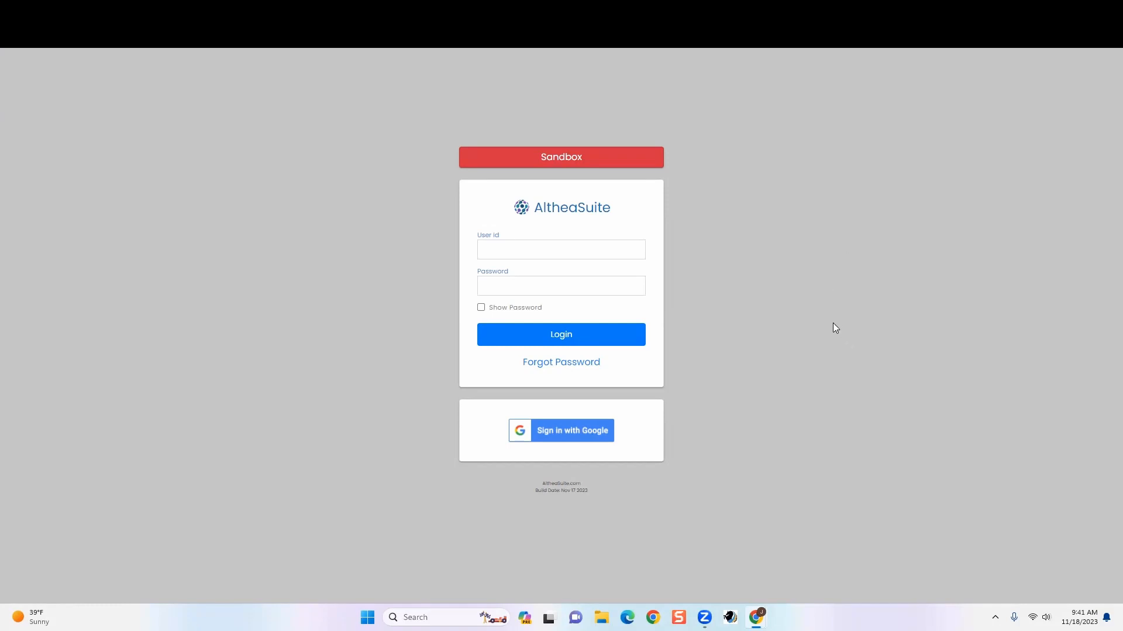
Sign in to the AltheaSuite sandbox through Google with the first listed account
left_click(510, 253)
left_click(529, 286)
left_click(911, 416)
left_click(569, 431)
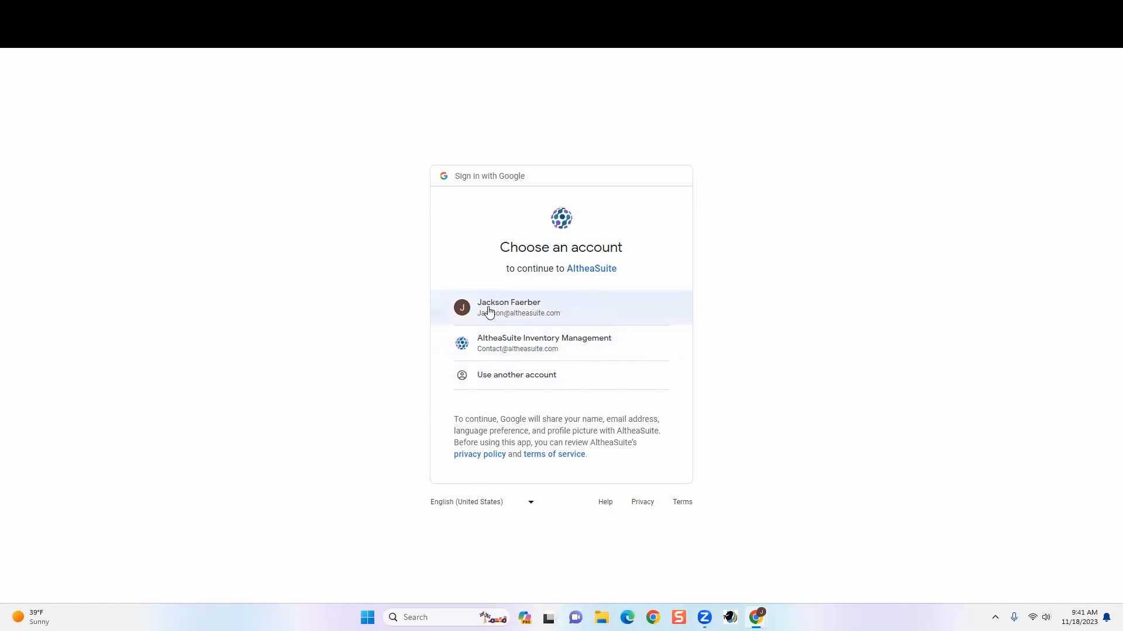
left_click(520, 303)
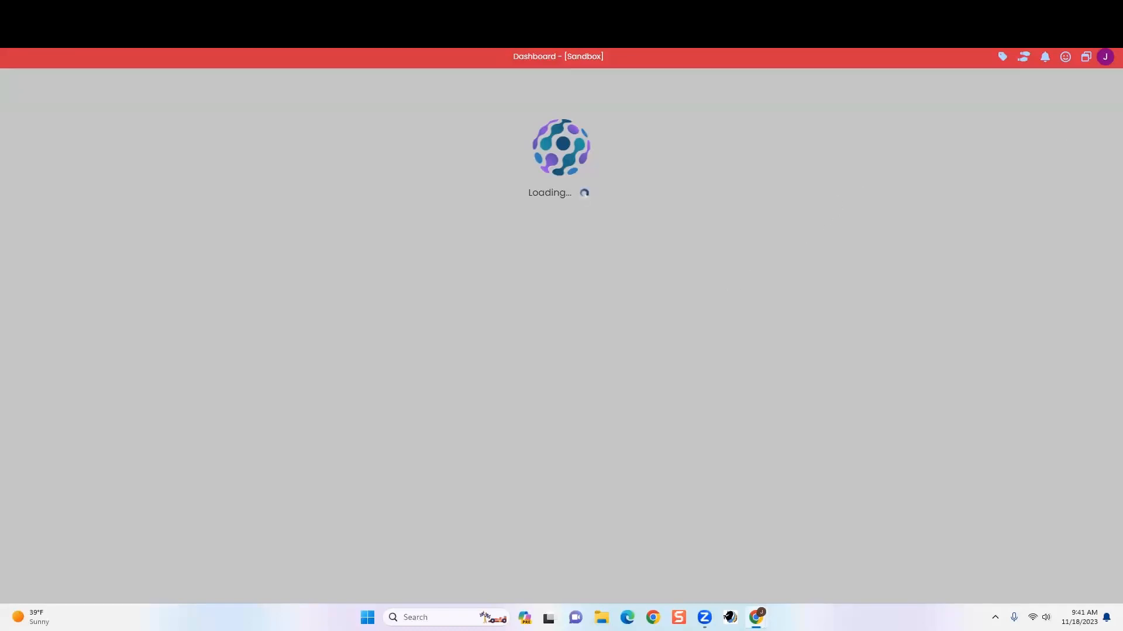
Log out of the current account from the dashboard
left_click(1105, 56)
left_click(1105, 56)
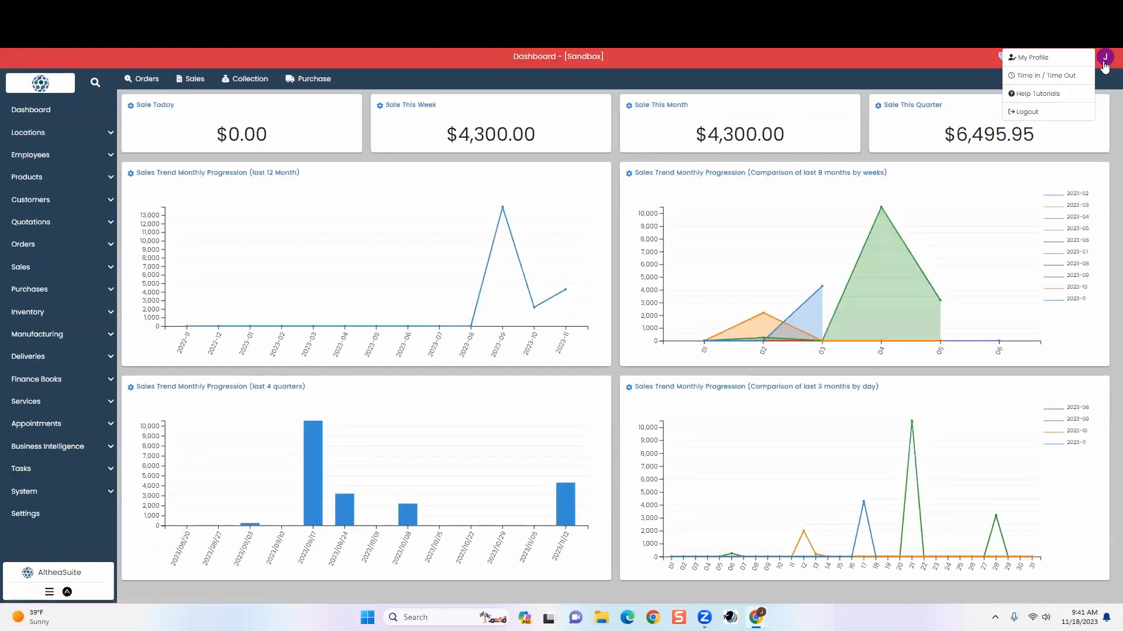
left_click(1023, 112)
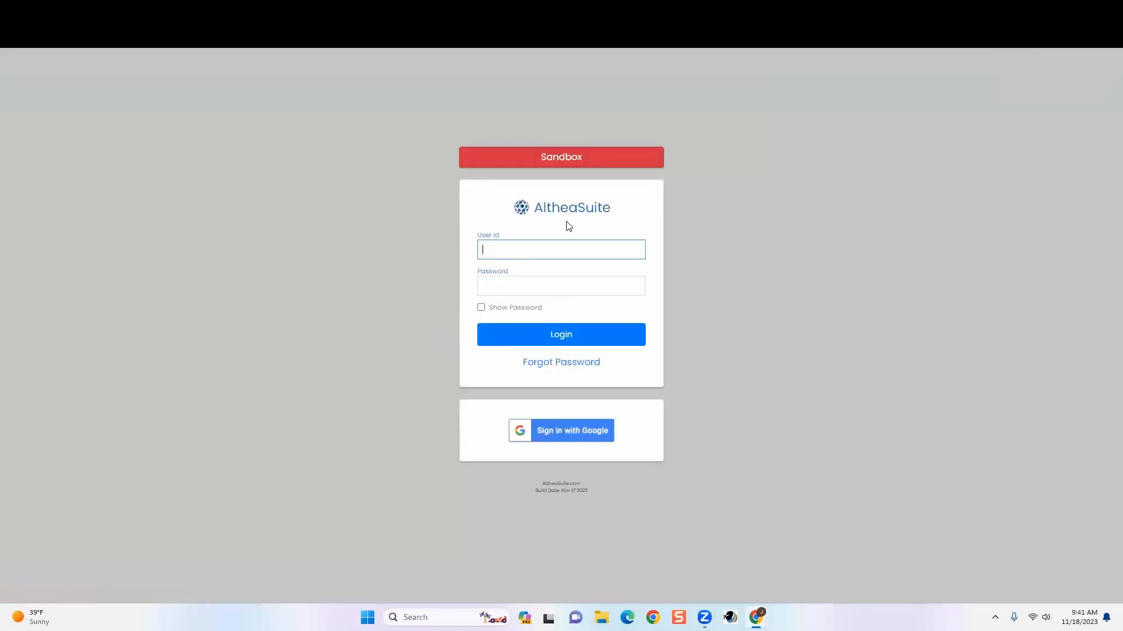
Sign in with the user ID and account password, toggling password visibility on and off, and dismiss the browser's offer to save the password
type("Jackson")
left_click(525, 284)
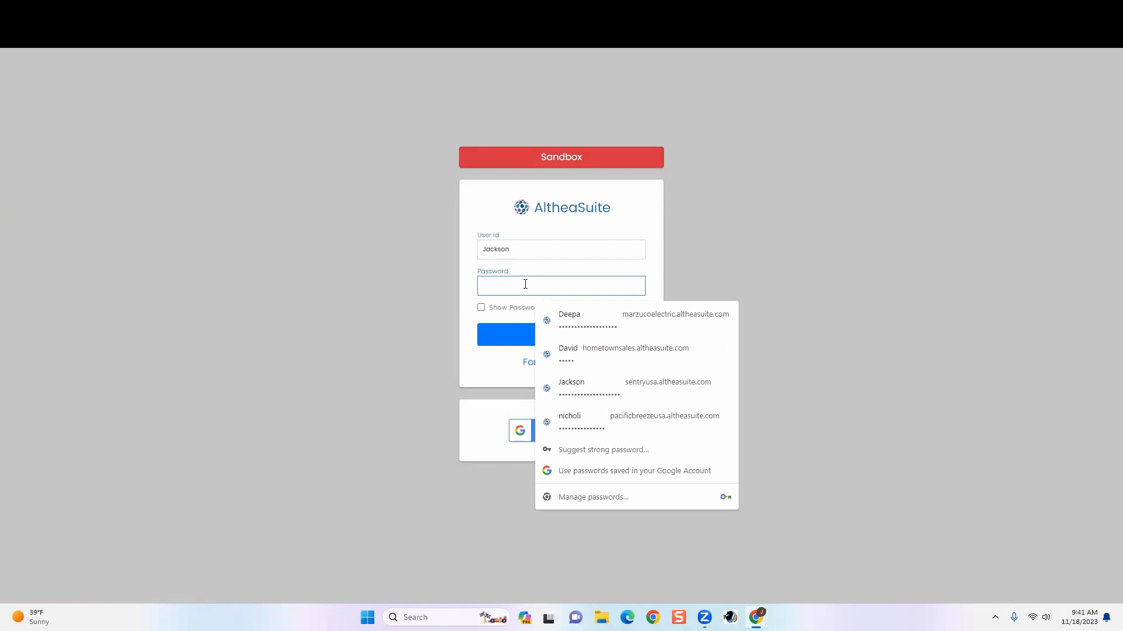
left_click(424, 320)
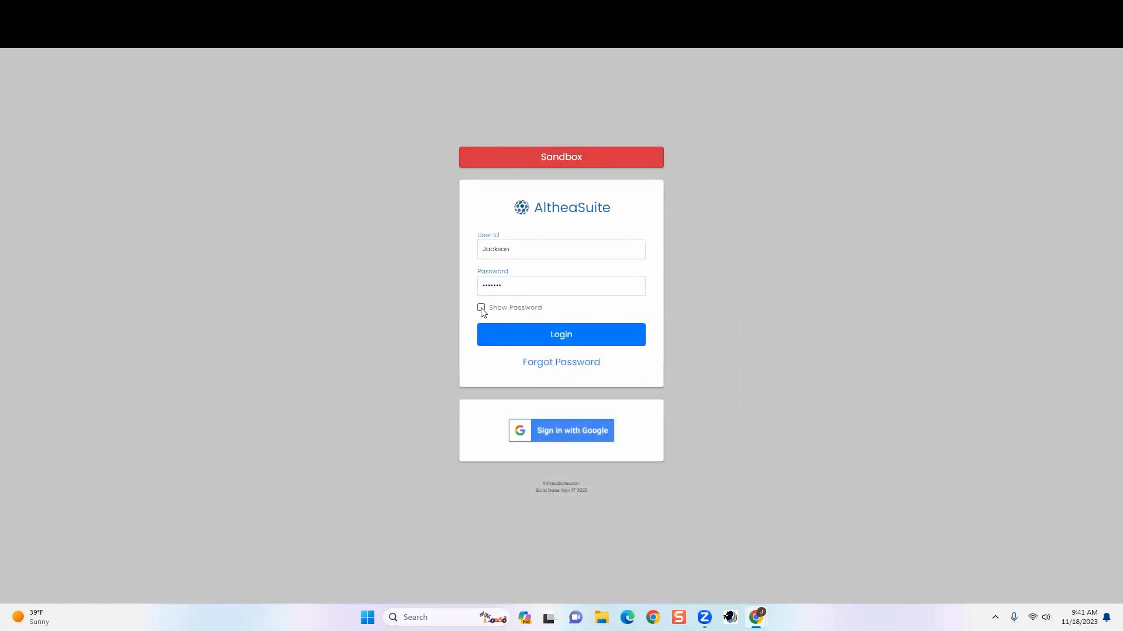
left_click(481, 309)
left_click(481, 308)
left_click(533, 339)
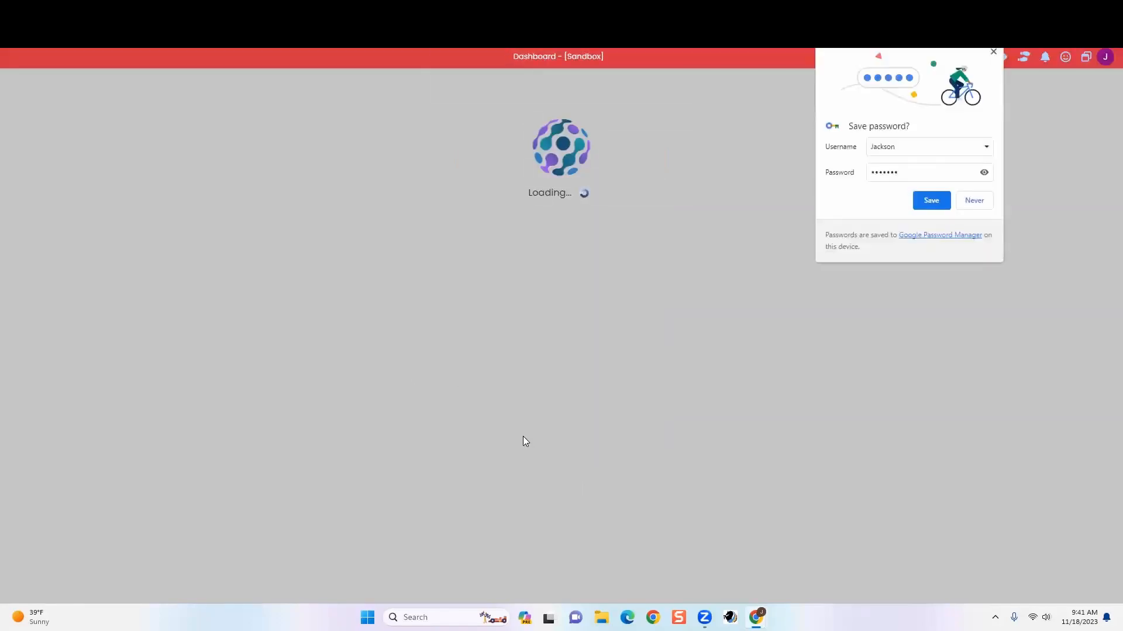
left_click(648, 193)
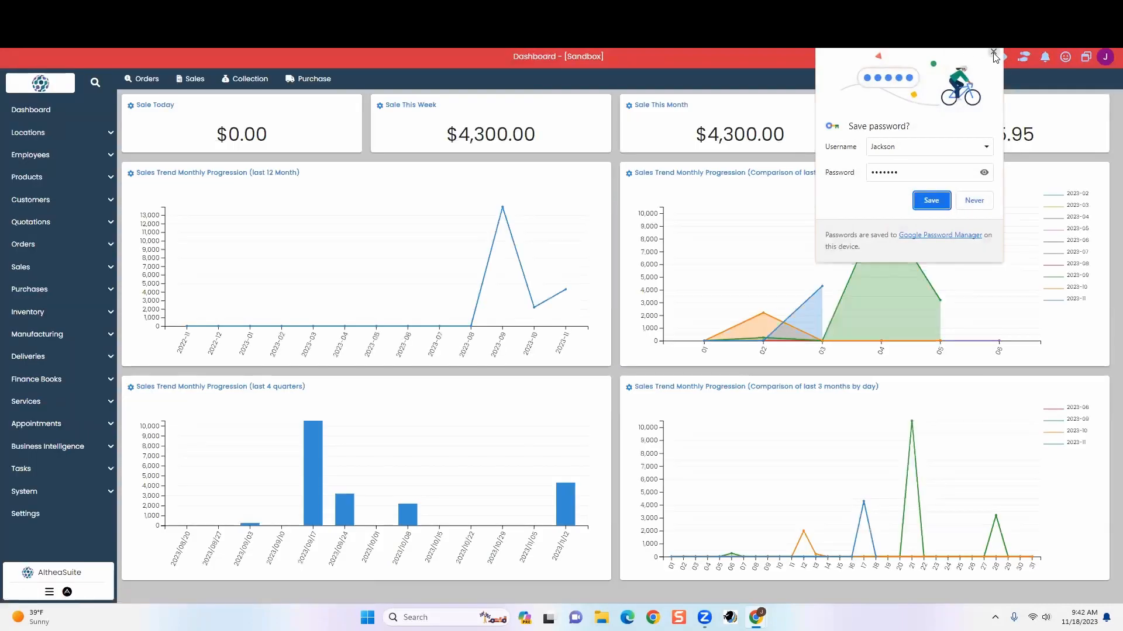
left_click(993, 53)
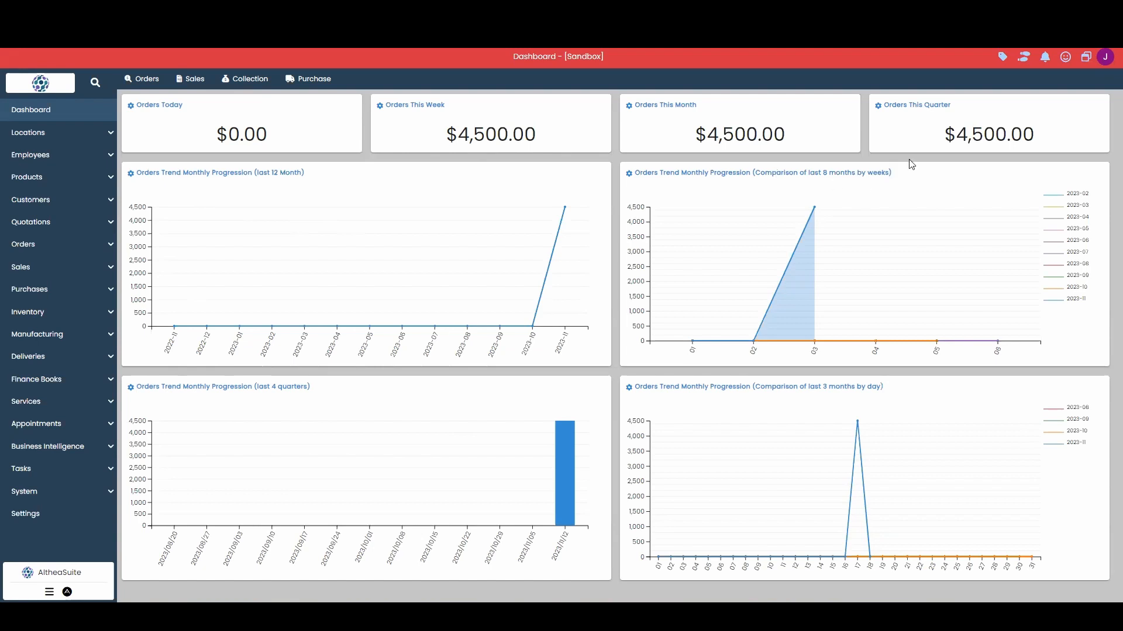
Switch the dashboard to sales figures and open the settings of the Sales Trend Monthly Progression (last 12 Month) chart
left_click(191, 81)
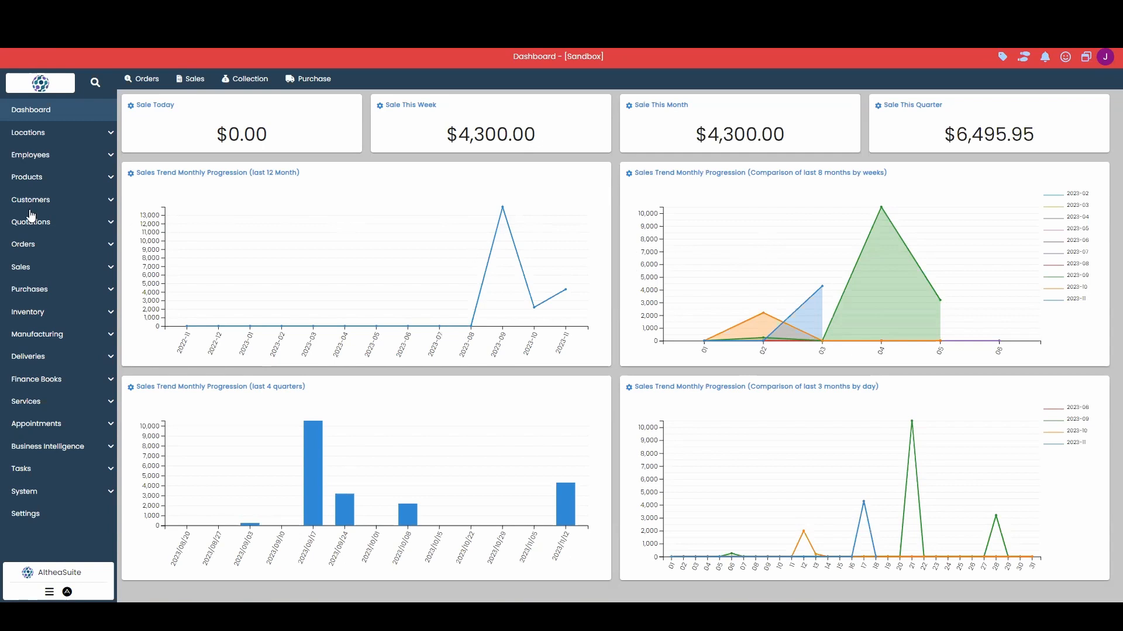
left_click(130, 174)
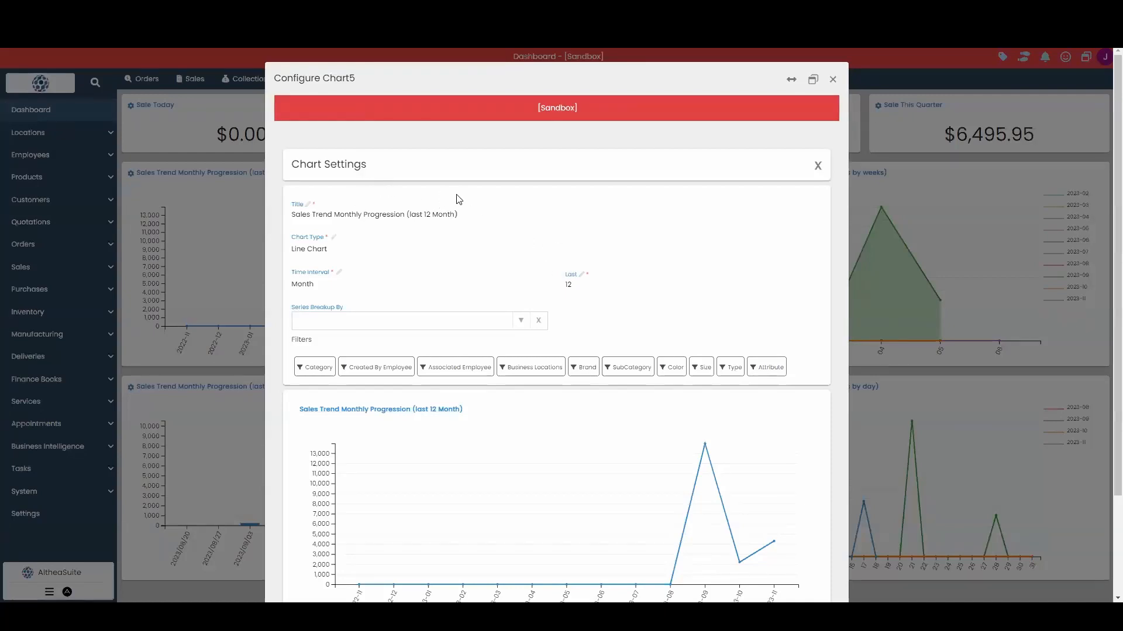
scroll(459, 198, "down", 1)
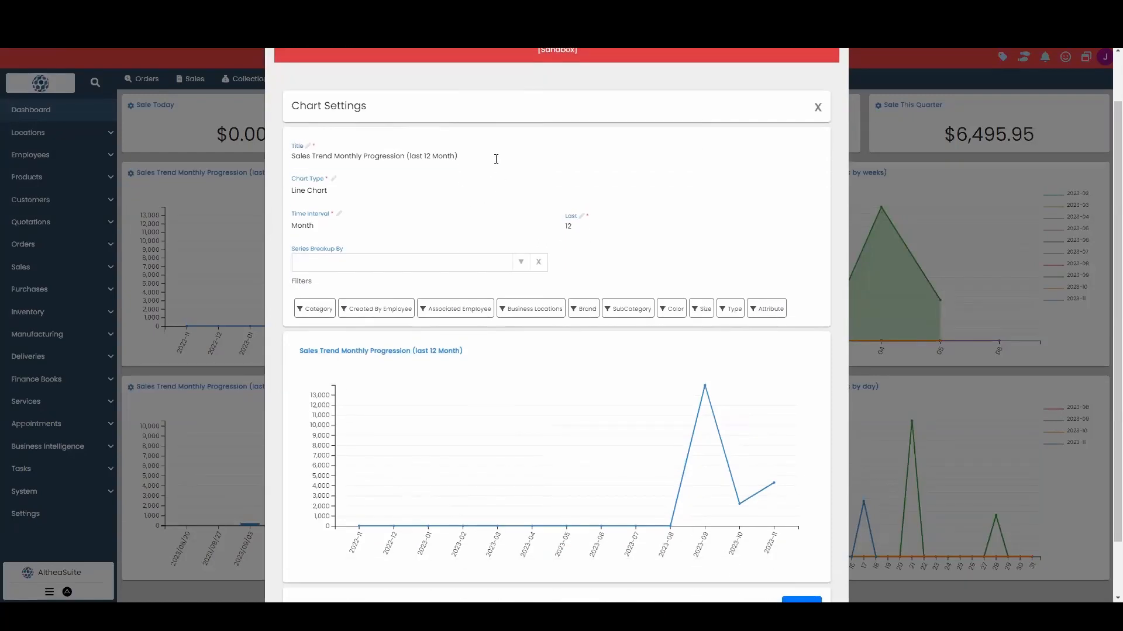
left_click(535, 160)
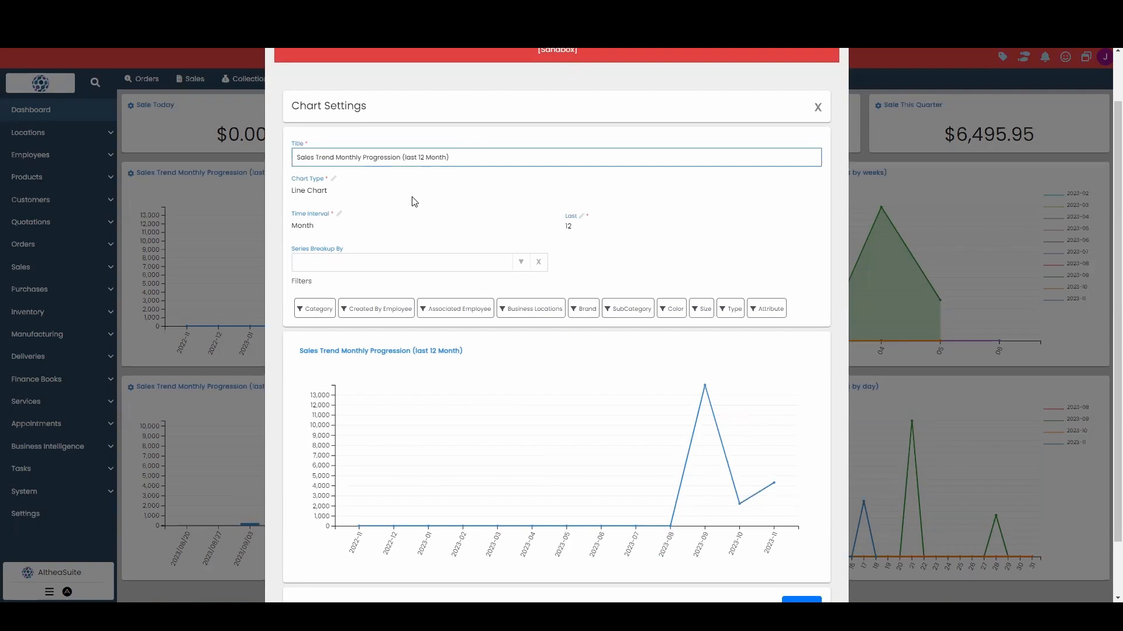
Preview the sales trend as an Area Chart and a Bar Chart, and return the chart type to Line Chart
left_click(378, 187)
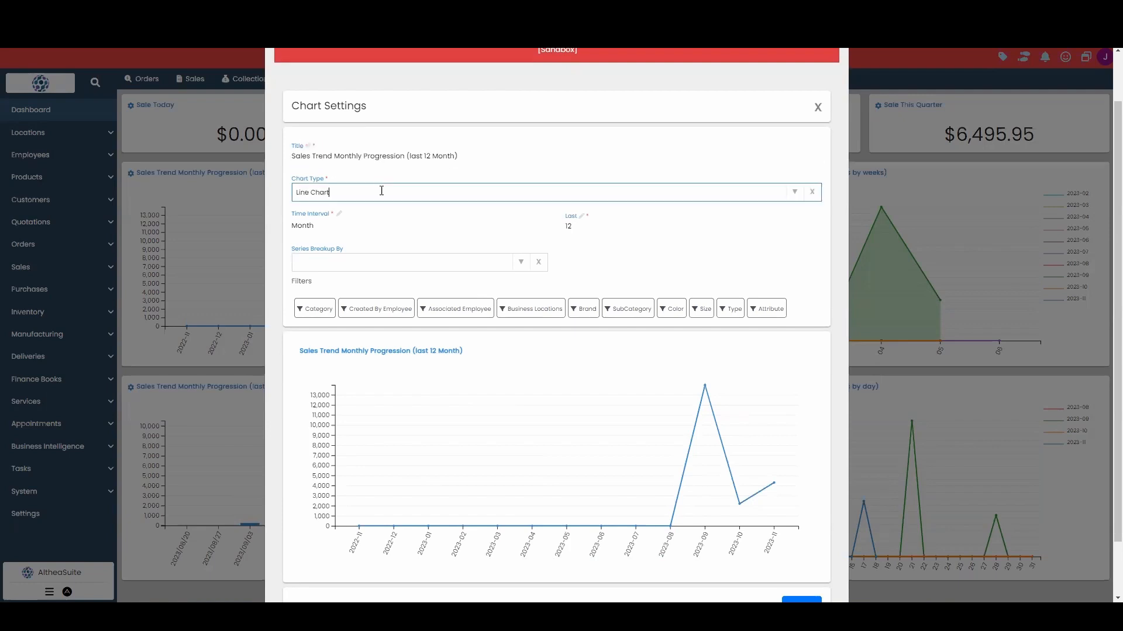
left_click(796, 194)
left_click(717, 215)
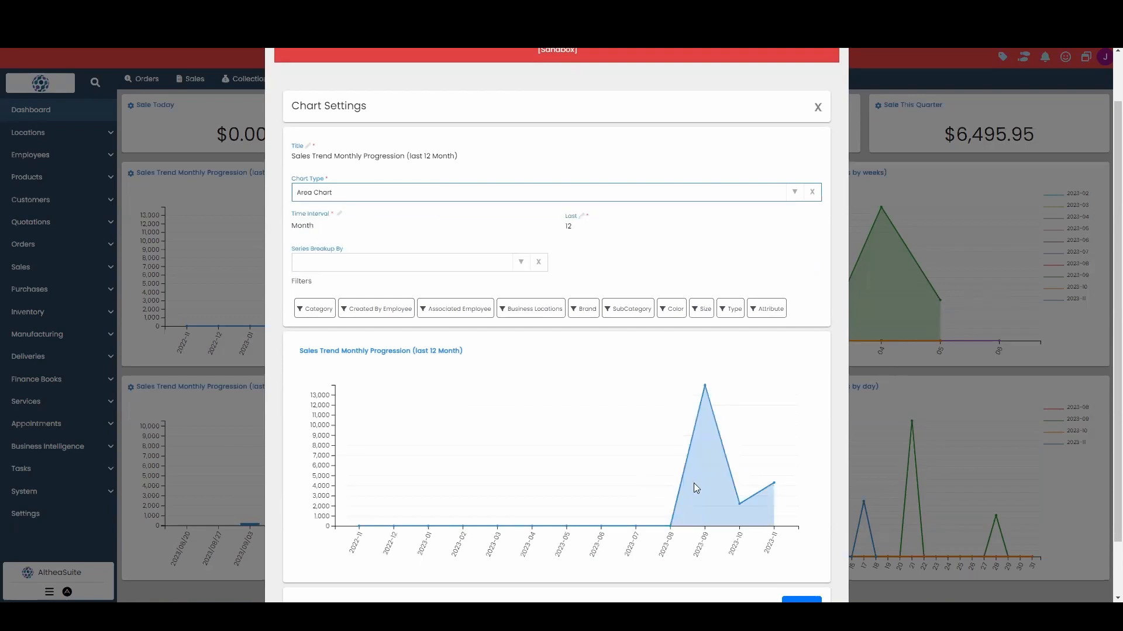
left_click(796, 191)
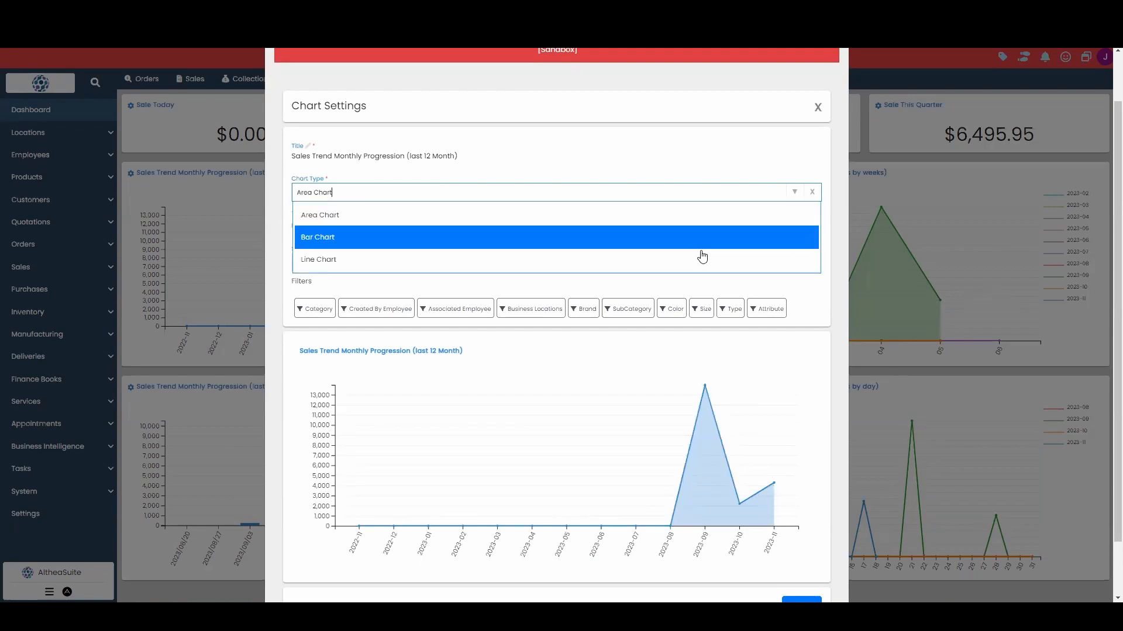
left_click(703, 241)
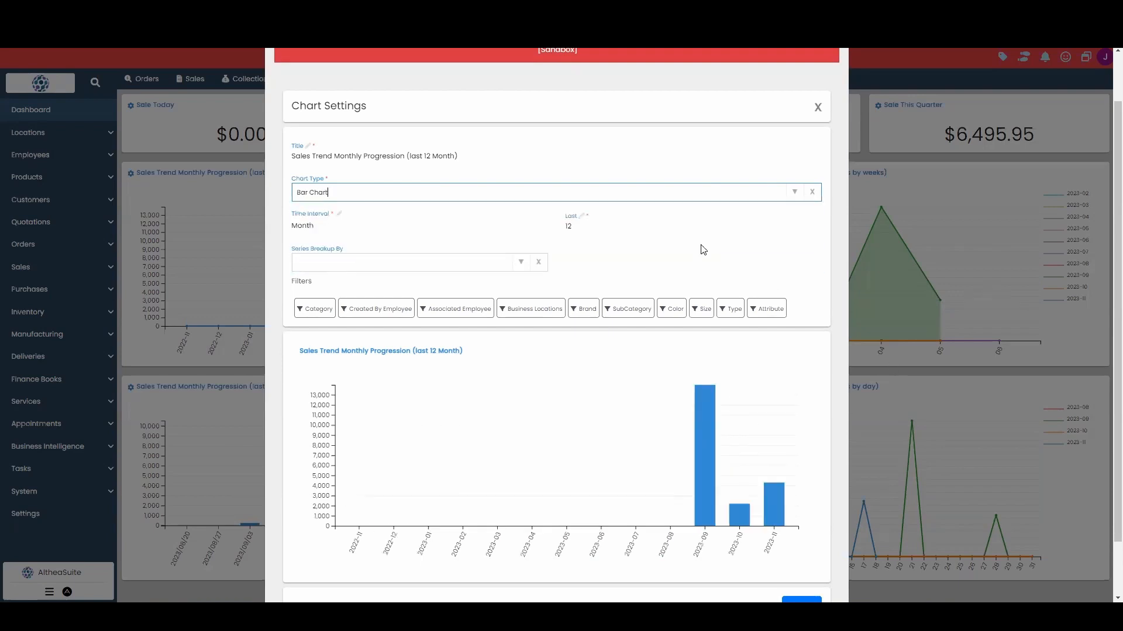
left_click(797, 193)
left_click(682, 270)
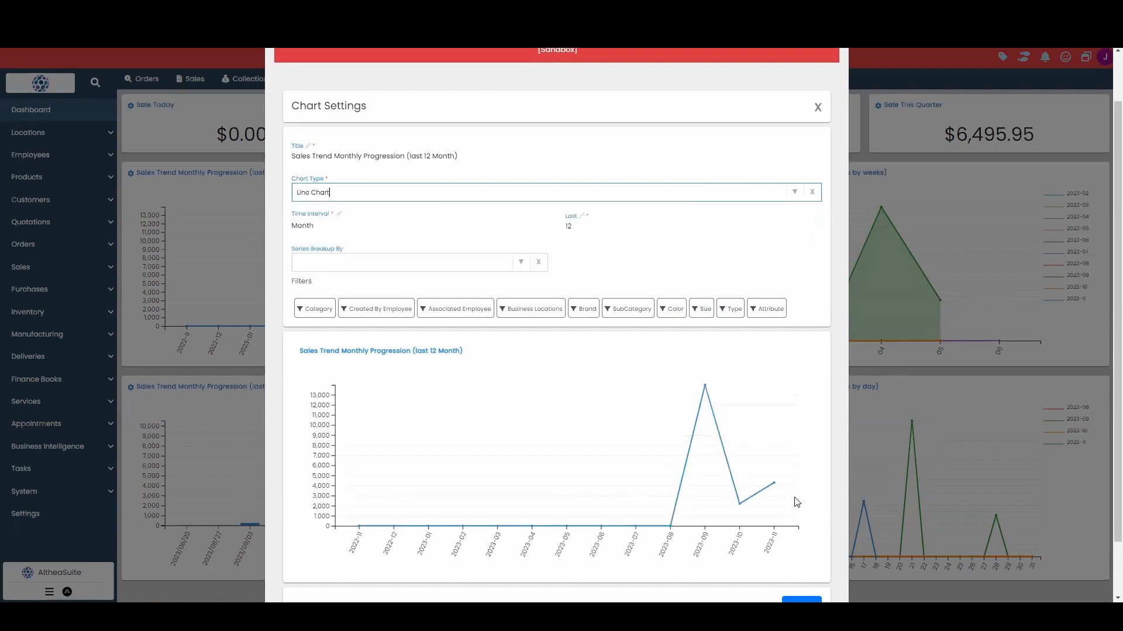
Set the sales trend chart's time interval to Quarter, keeping the last 12 periods
left_click(365, 234)
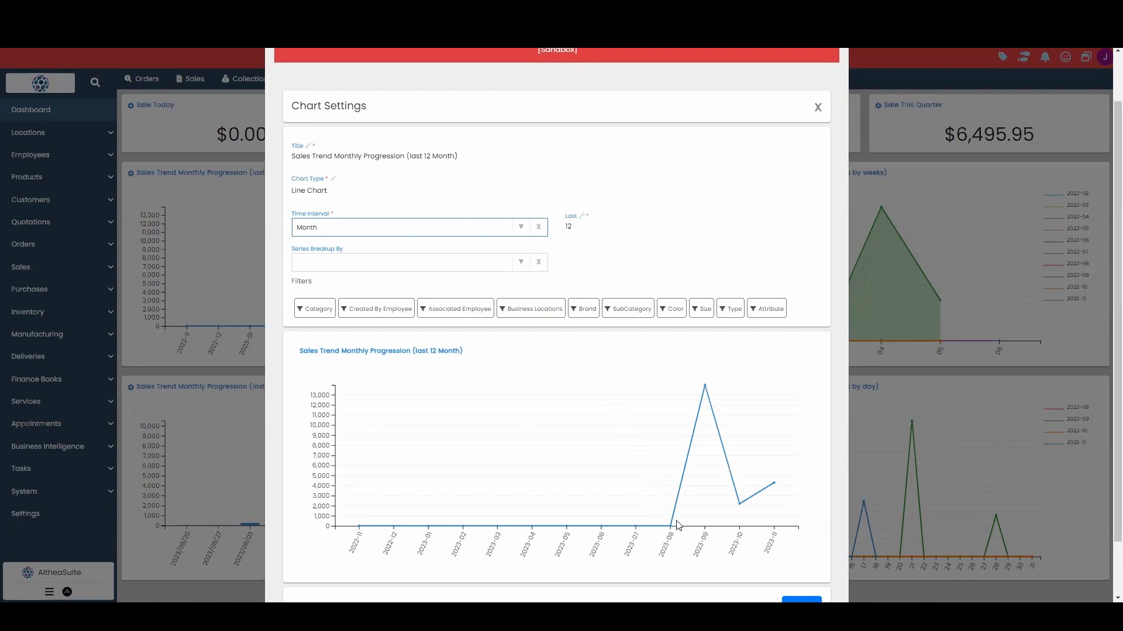
left_click(596, 222)
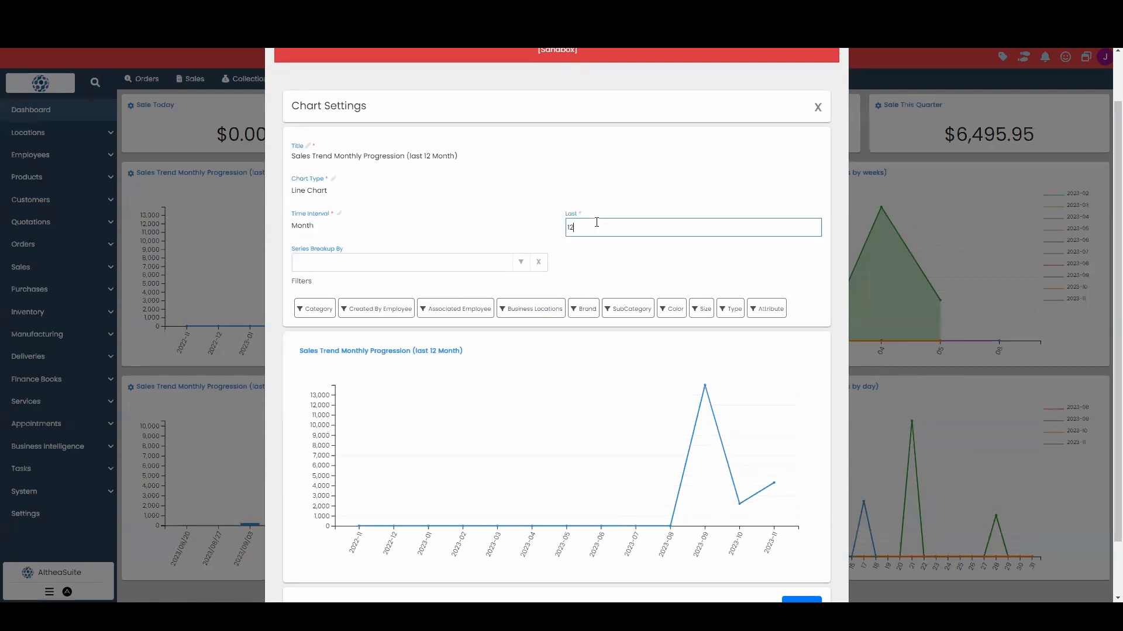
left_click(355, 227)
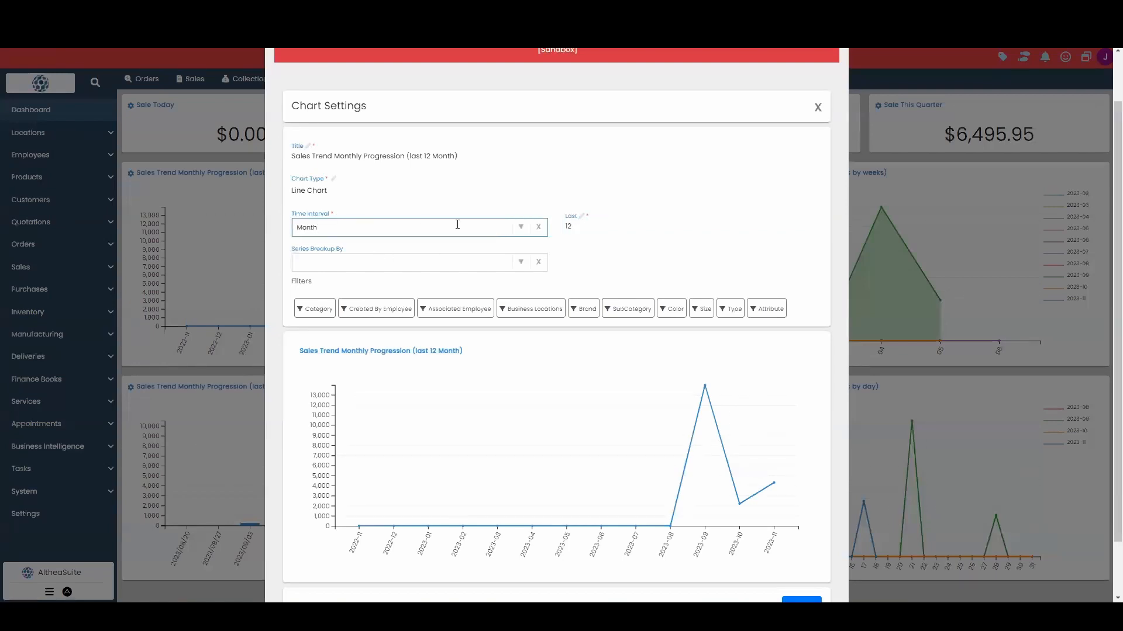
left_click(568, 225)
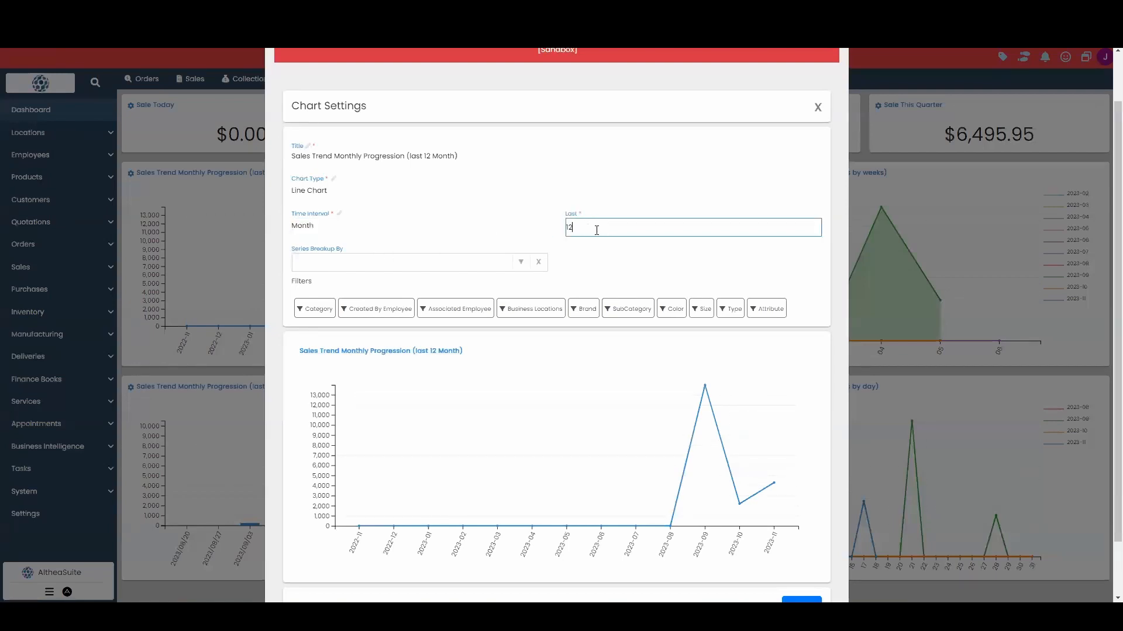
left_click(515, 228)
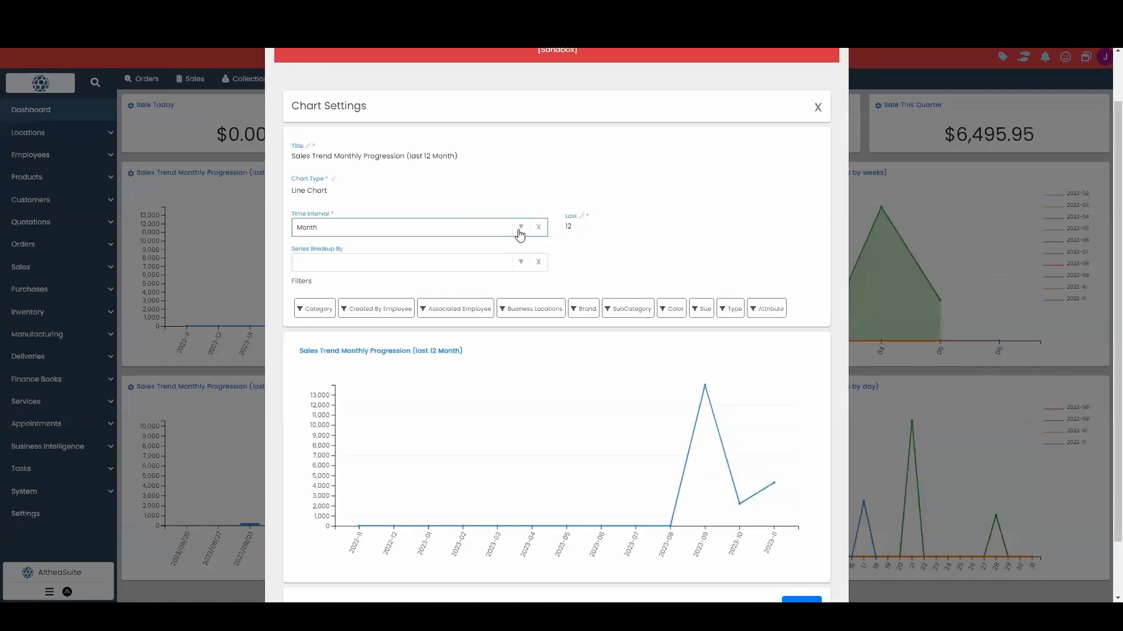
left_click(521, 232)
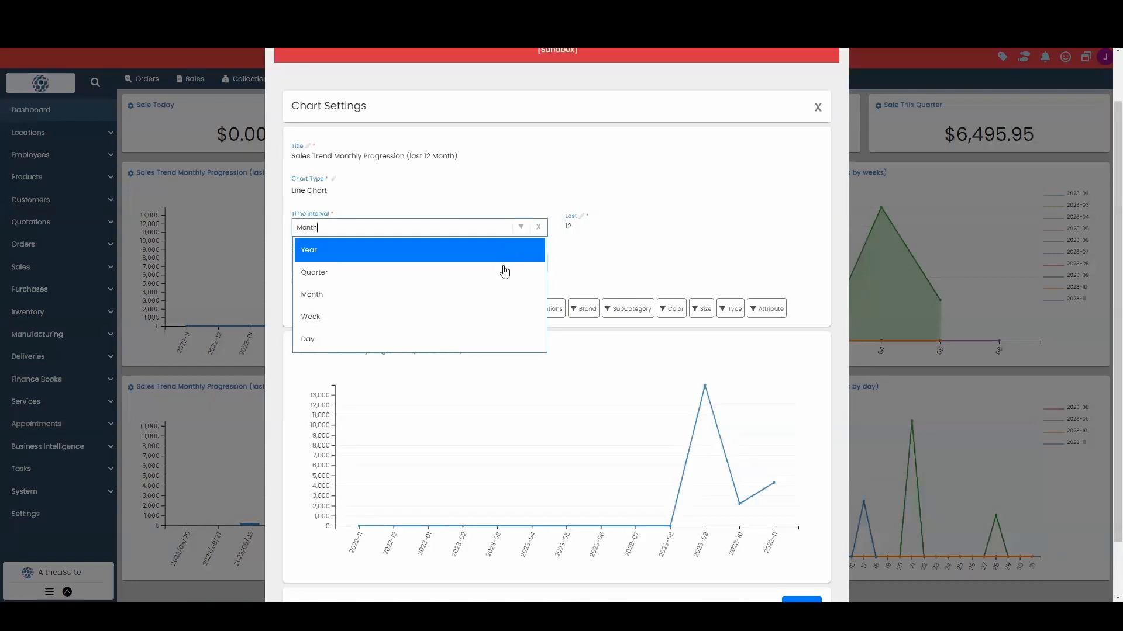
left_click(504, 272)
left_click(646, 225)
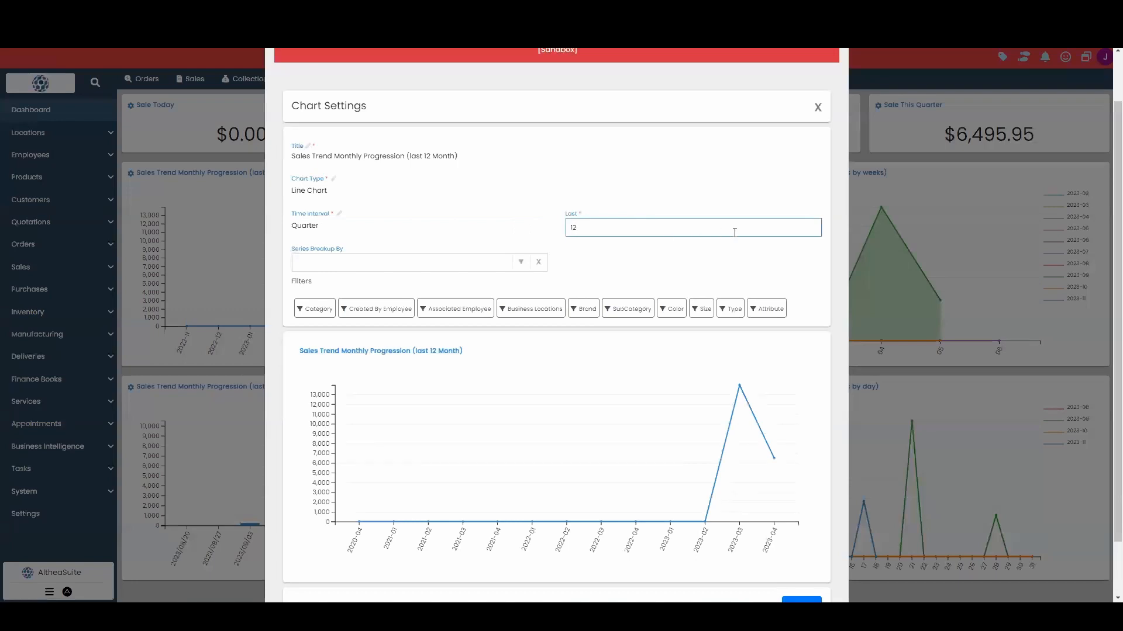
Return the sales trend chart's time interval to Month
left_click(497, 226)
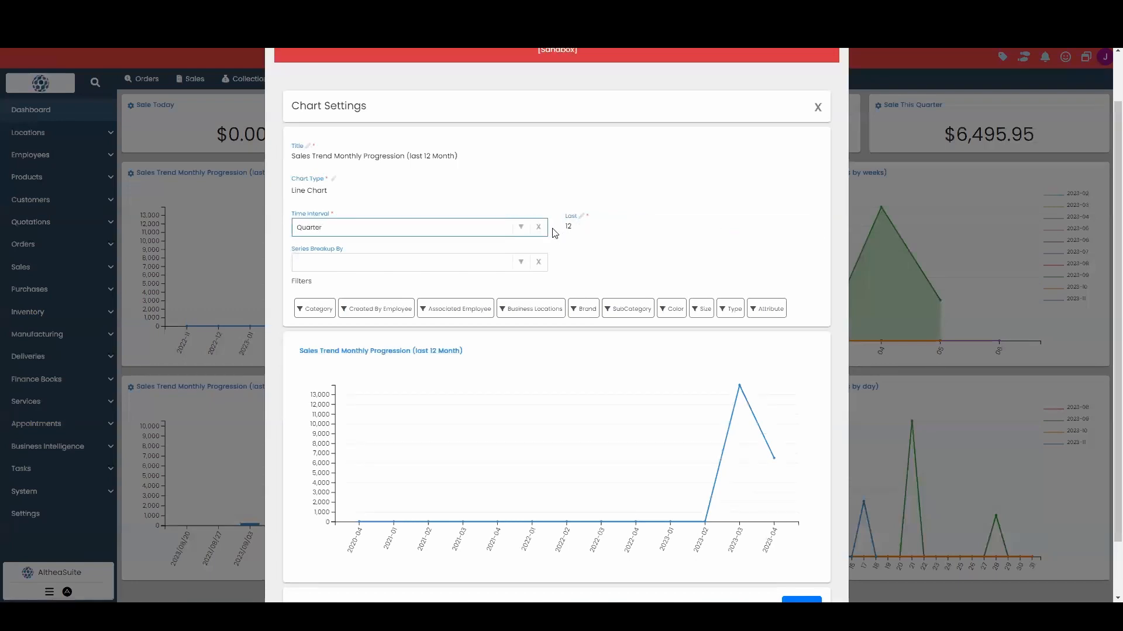
left_click(522, 228)
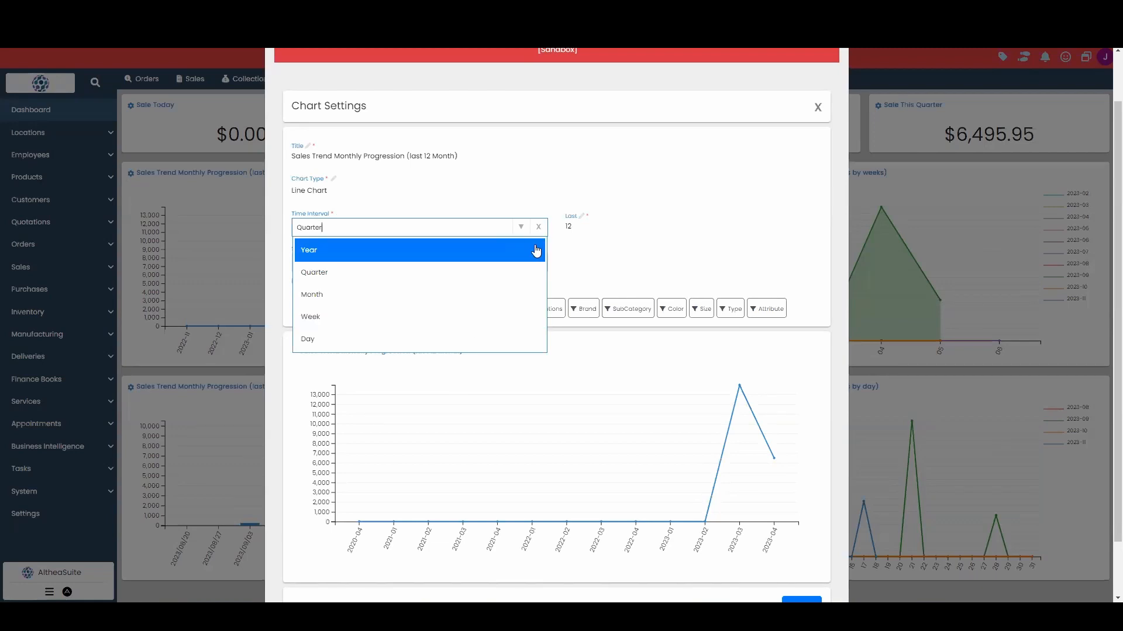
left_click(501, 294)
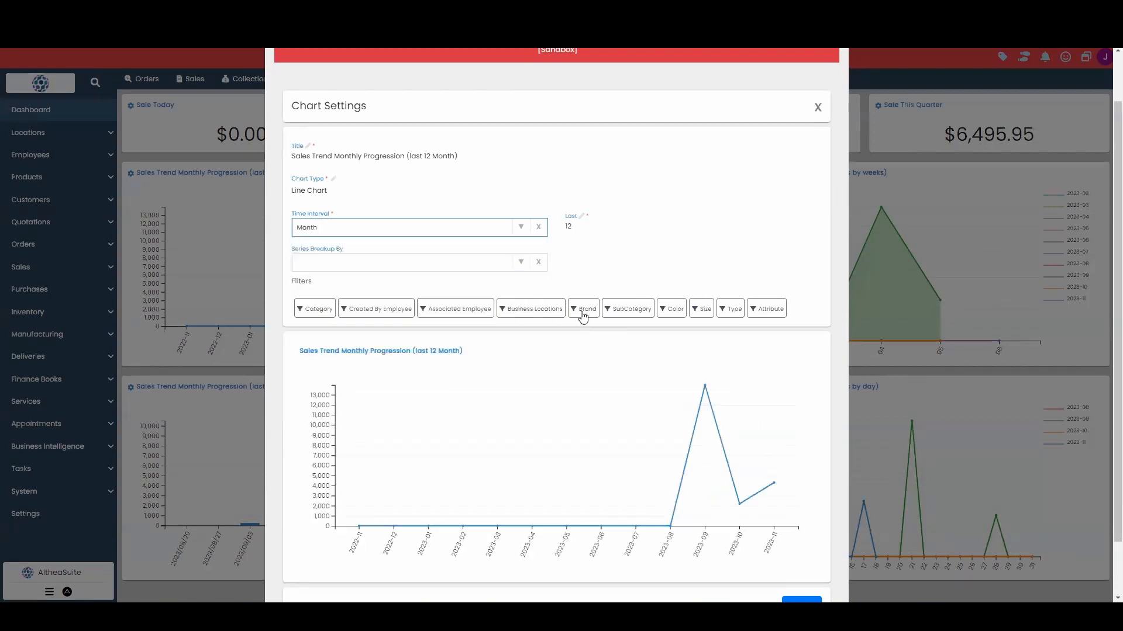
Break the chart series up by Category and apply only the BEDDING ACCESSORIES category
left_click(523, 266)
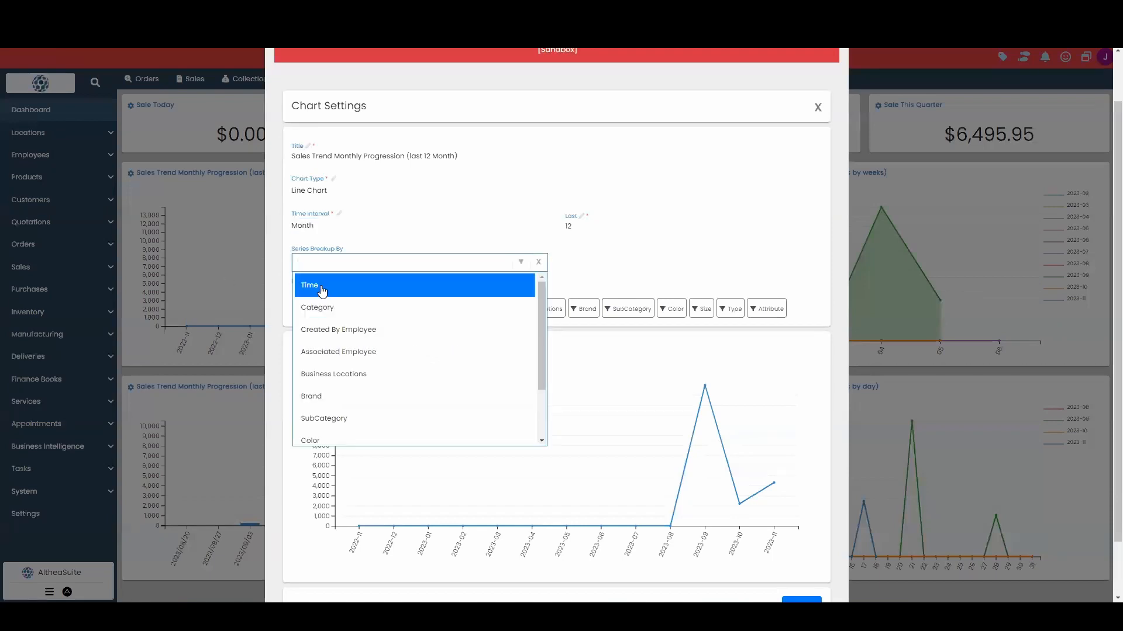
left_click(331, 307)
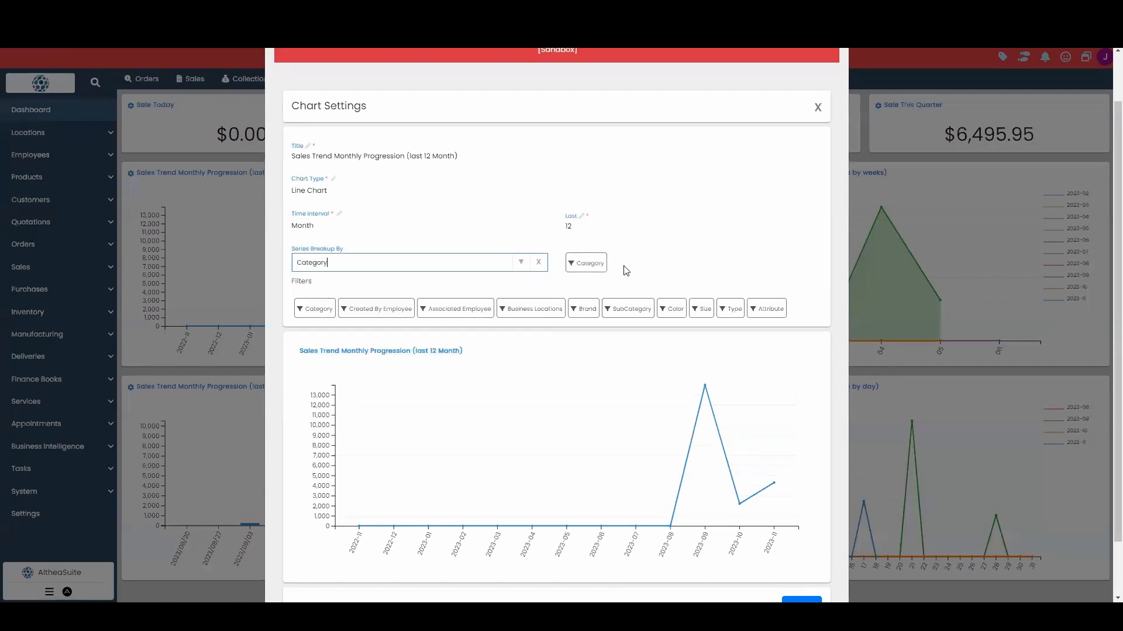
left_click(586, 265)
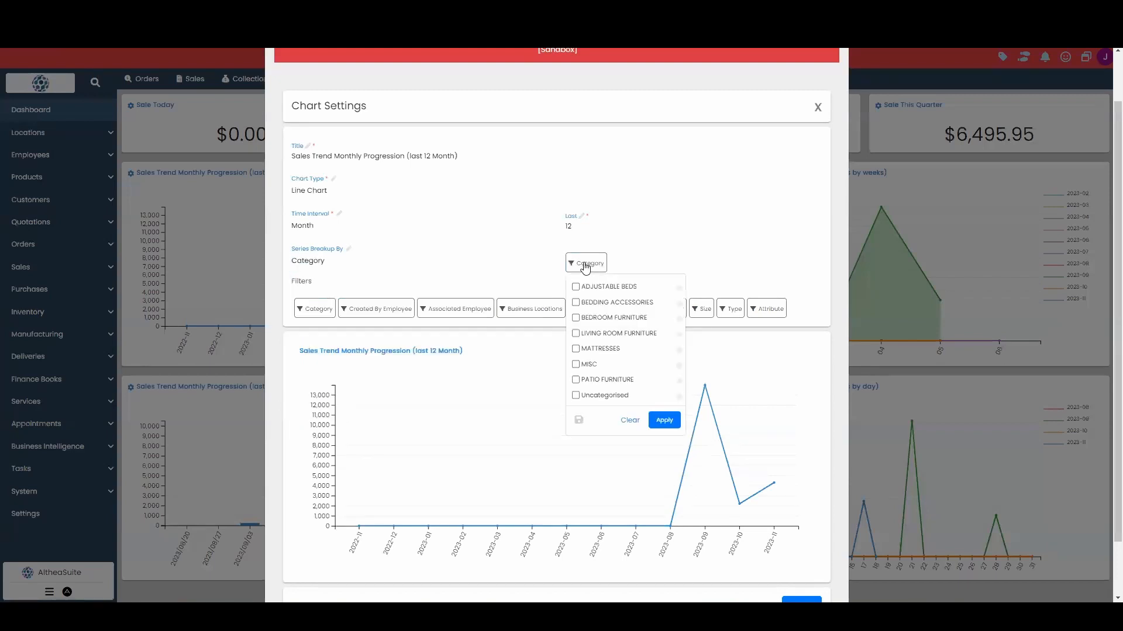
left_click(597, 305)
left_click(671, 425)
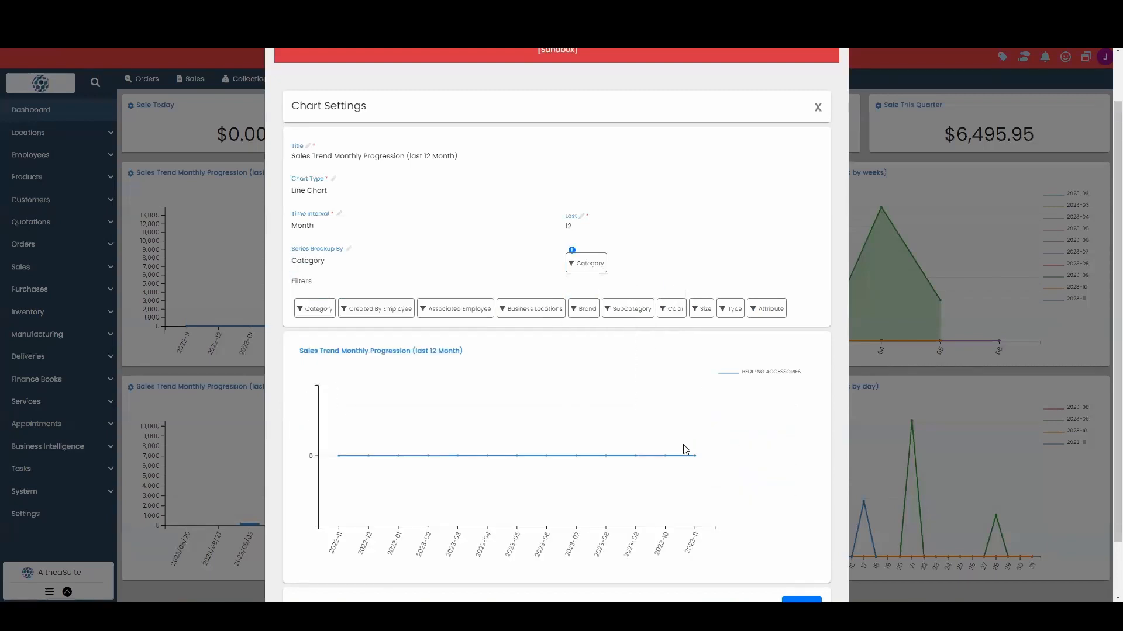
Add the MATTRESSES and MISC categories to the sales trend chart's Category series breakup and apply the selection
left_click(585, 263)
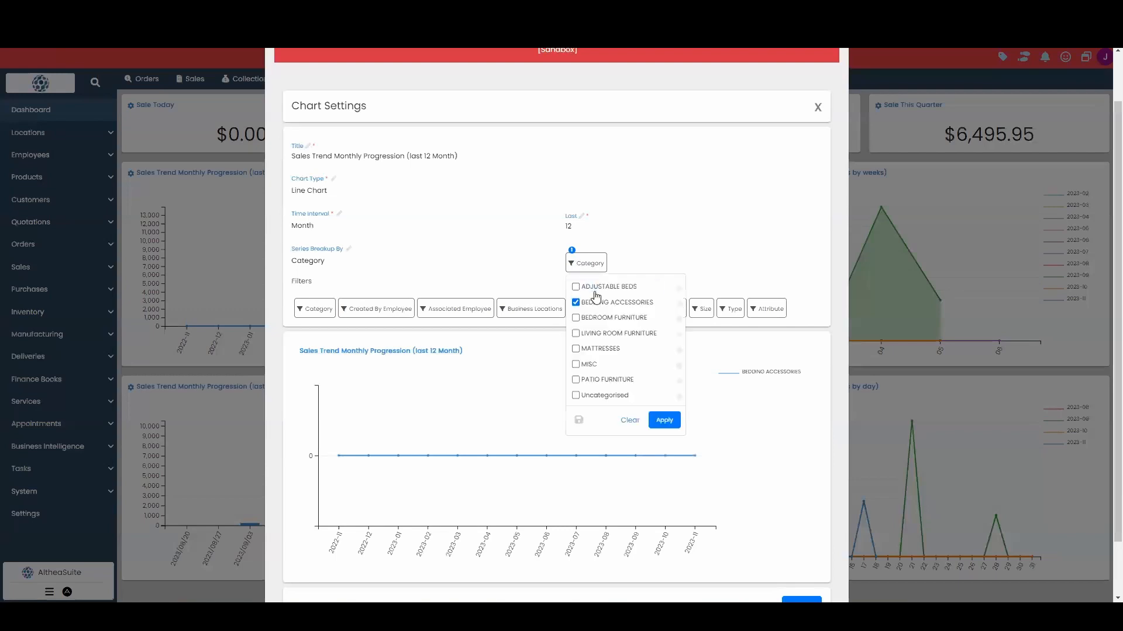
left_click(608, 349)
left_click(664, 419)
left_click(588, 263)
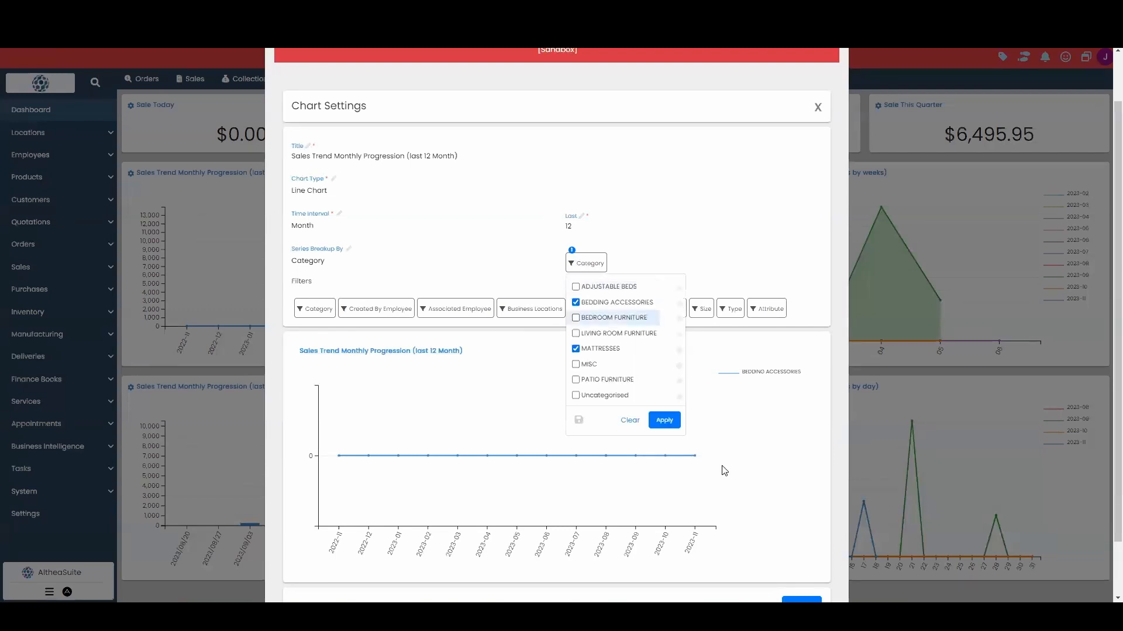
left_click(663, 417)
left_click(594, 269)
left_click(595, 350)
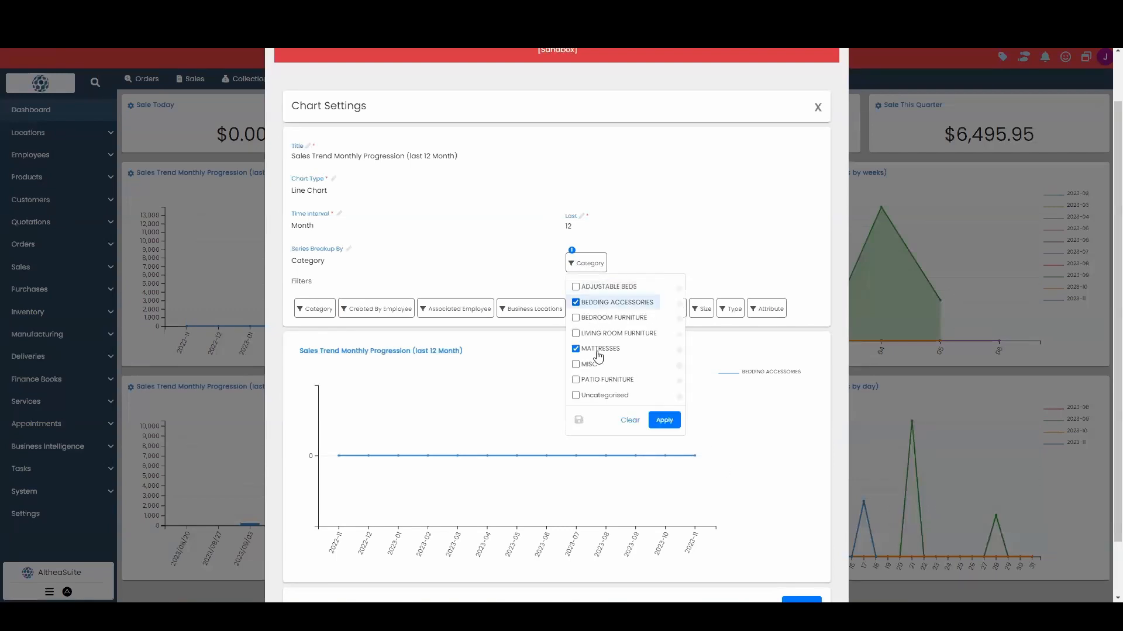
left_click(601, 365)
left_click(658, 423)
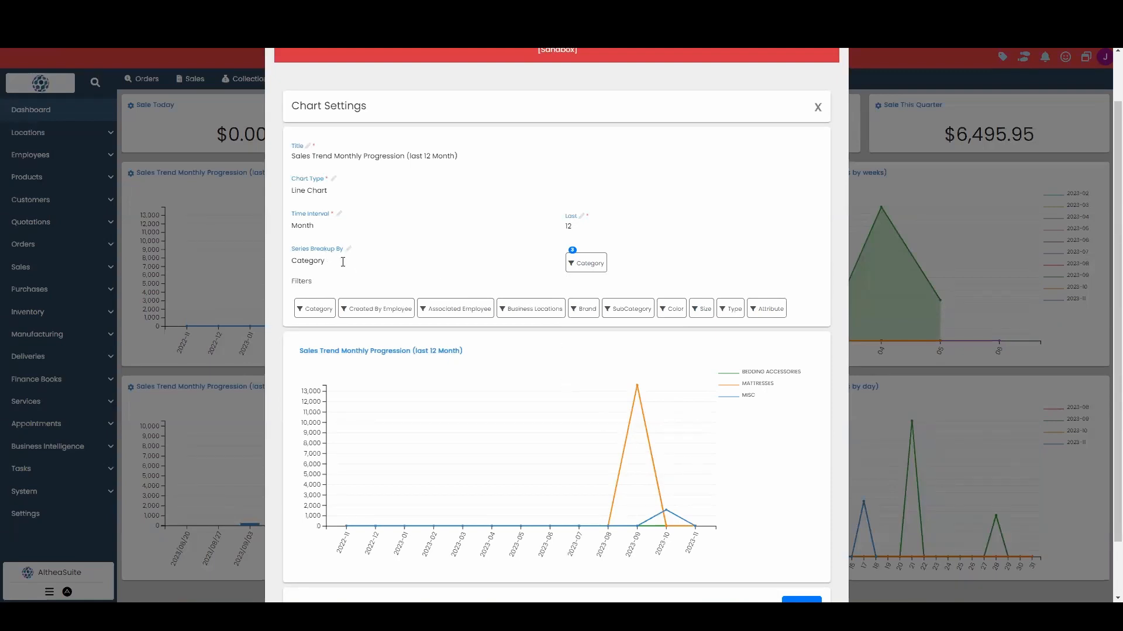
Look through the chart's filter options, from Created By Employee and Business Locations to Brand, SubCategory, Type and Attribute
left_click(409, 317)
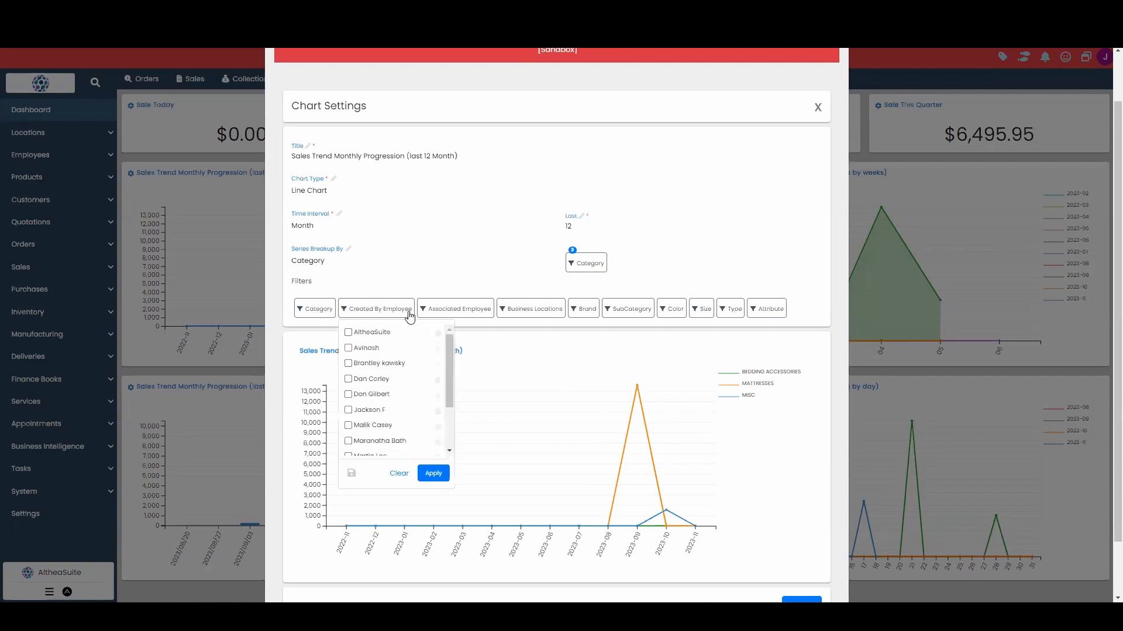
left_click(485, 314)
left_click(531, 313)
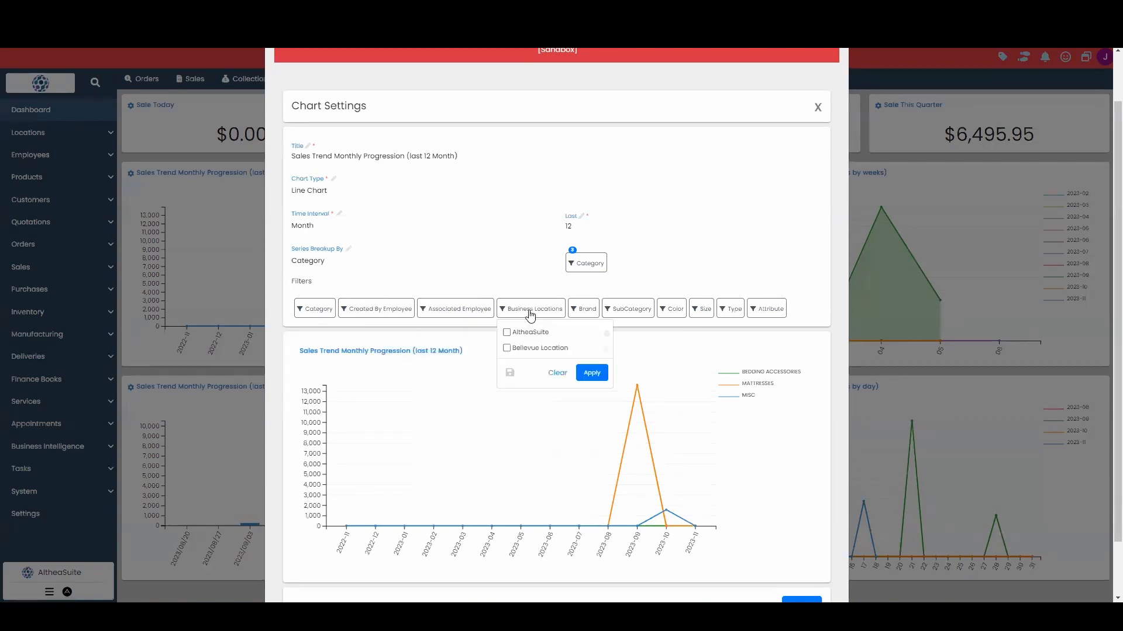
left_click(584, 312)
left_click(618, 314)
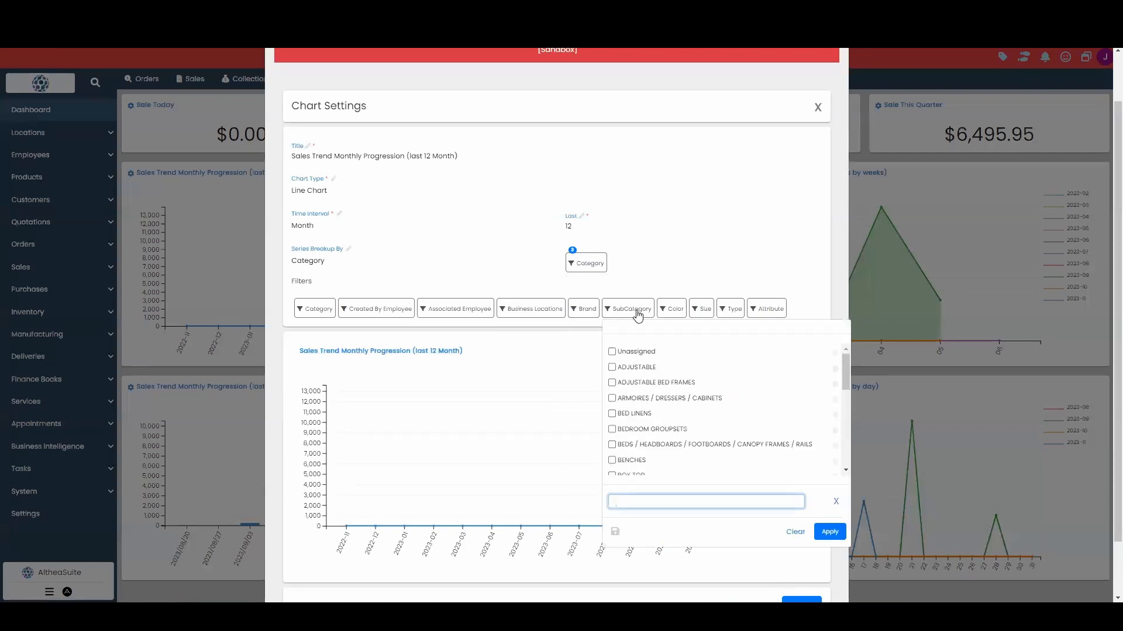
left_click(673, 316)
left_click(709, 316)
left_click(734, 313)
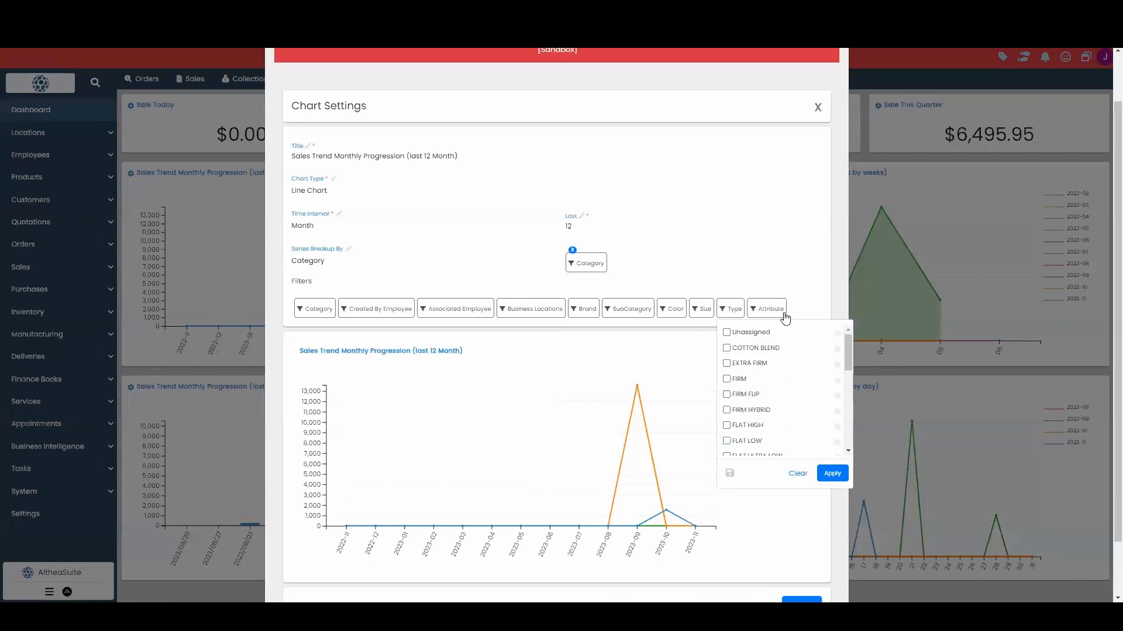
left_click(782, 313)
left_click(816, 282)
Apply the chart settings to the monthly sales trend chart on the dashboard
scroll(802, 253, "down", 1)
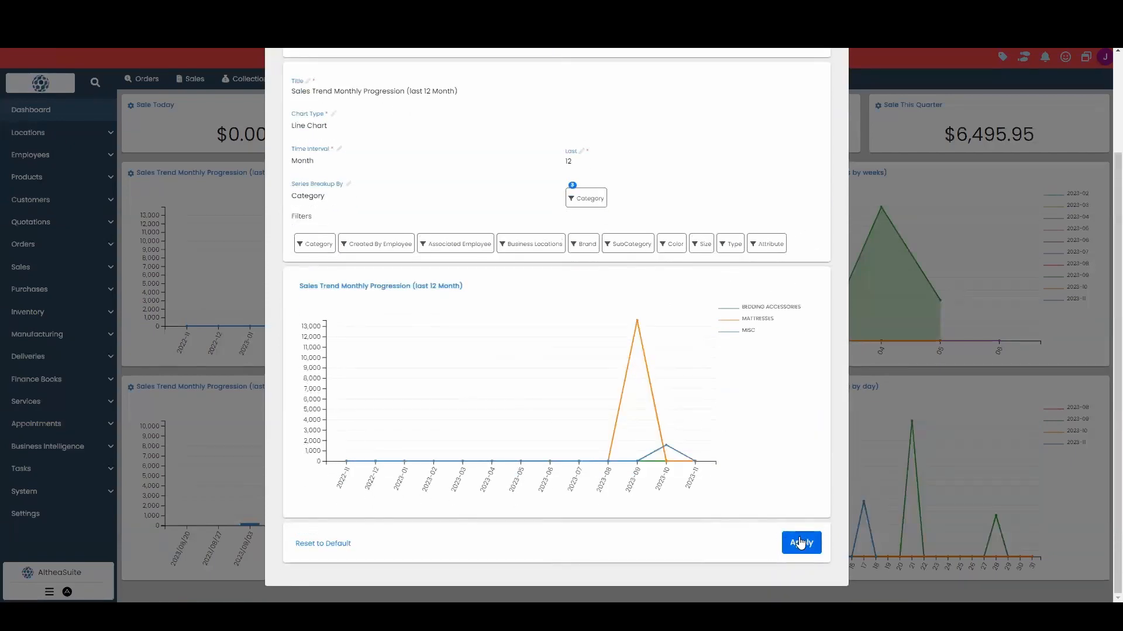
left_click(800, 542)
mouse_move(447, 262)
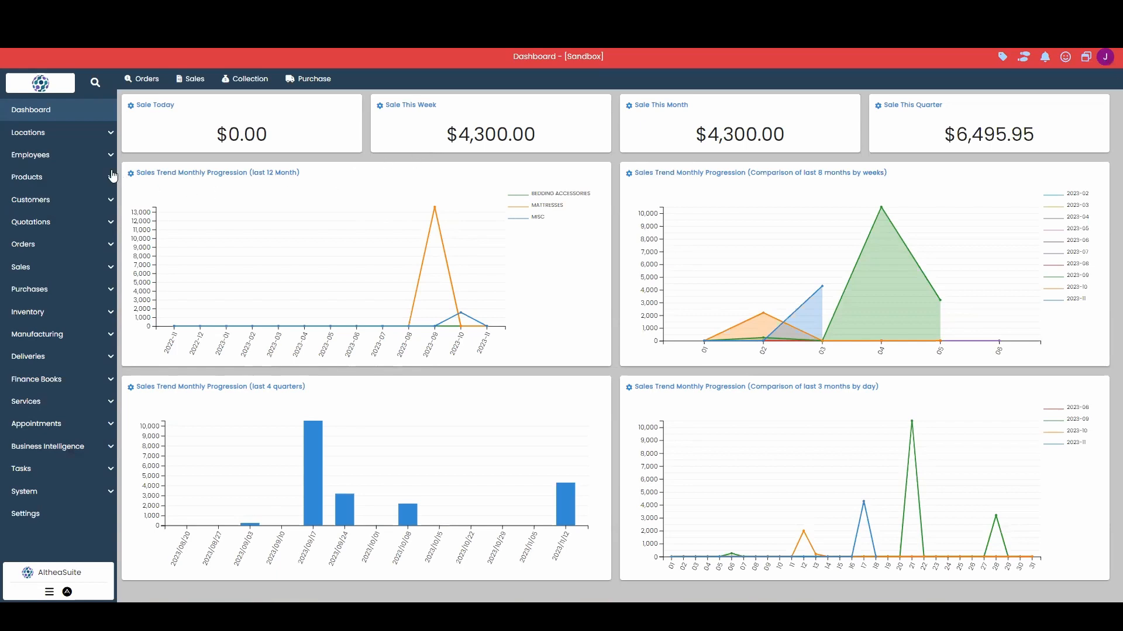
Reopen the settings of the last 12 months sales trend chart and reset them to default, confirming the loss of changes
left_click(130, 173)
scroll(626, 376, "down", 2)
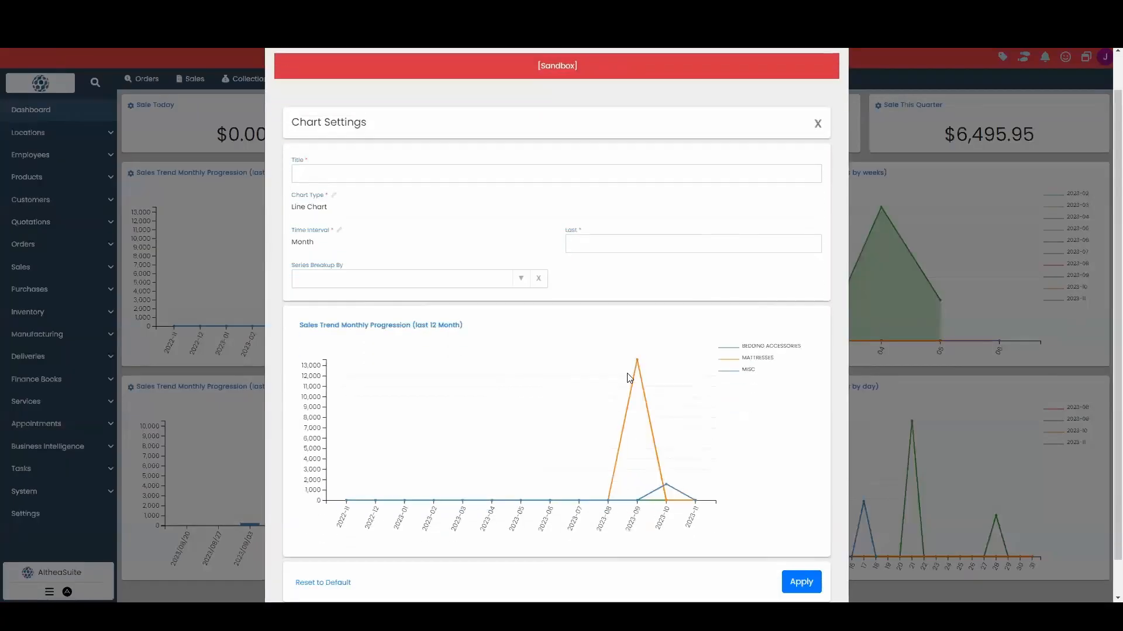
scroll(460, 486, "down", 1)
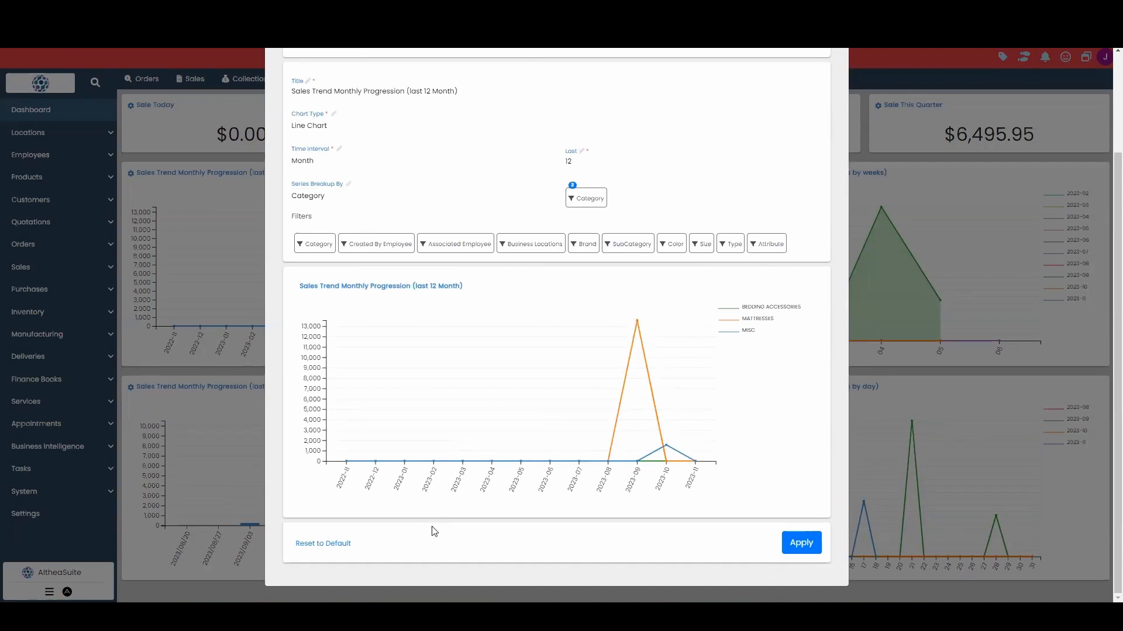
left_click(324, 544)
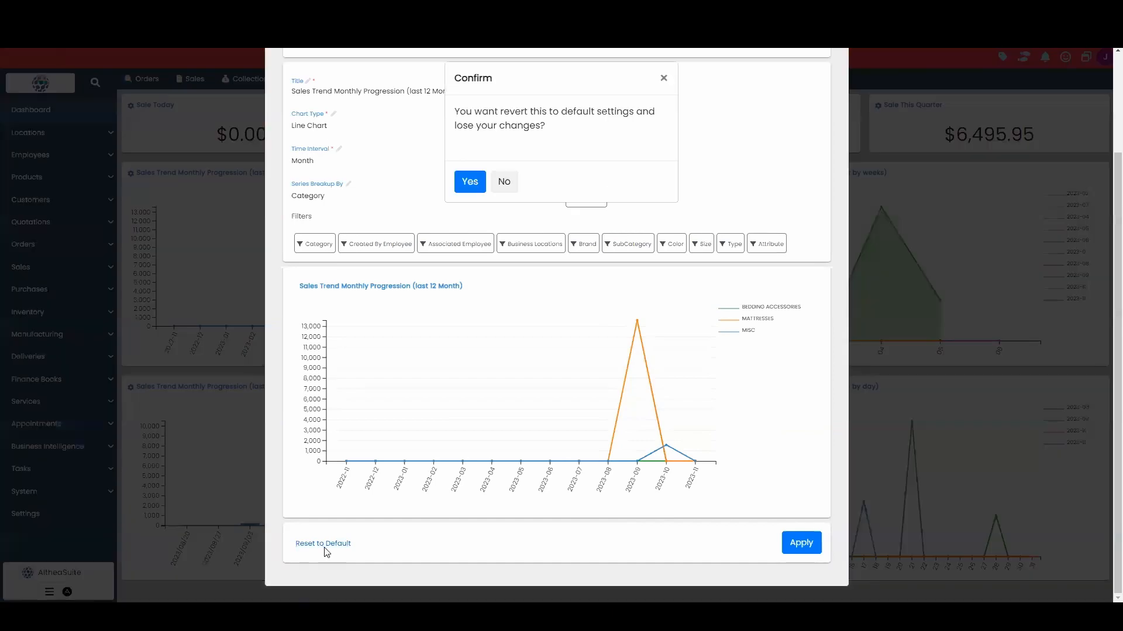
left_click(471, 182)
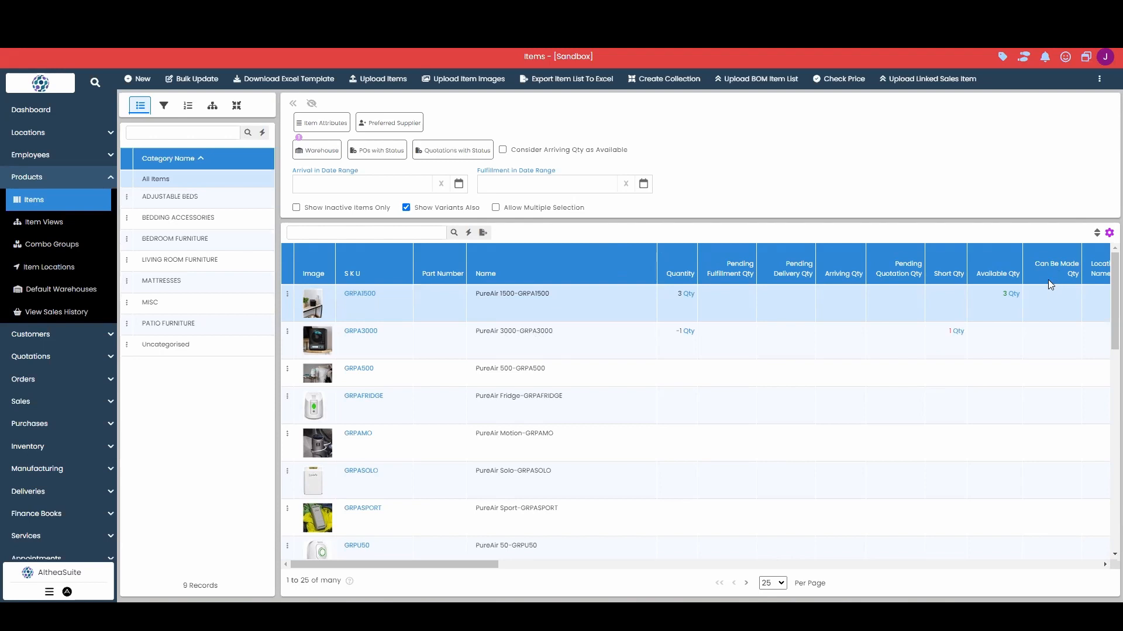
Open the column customization of the Items grid and view its available and selected fields
left_click(1108, 235)
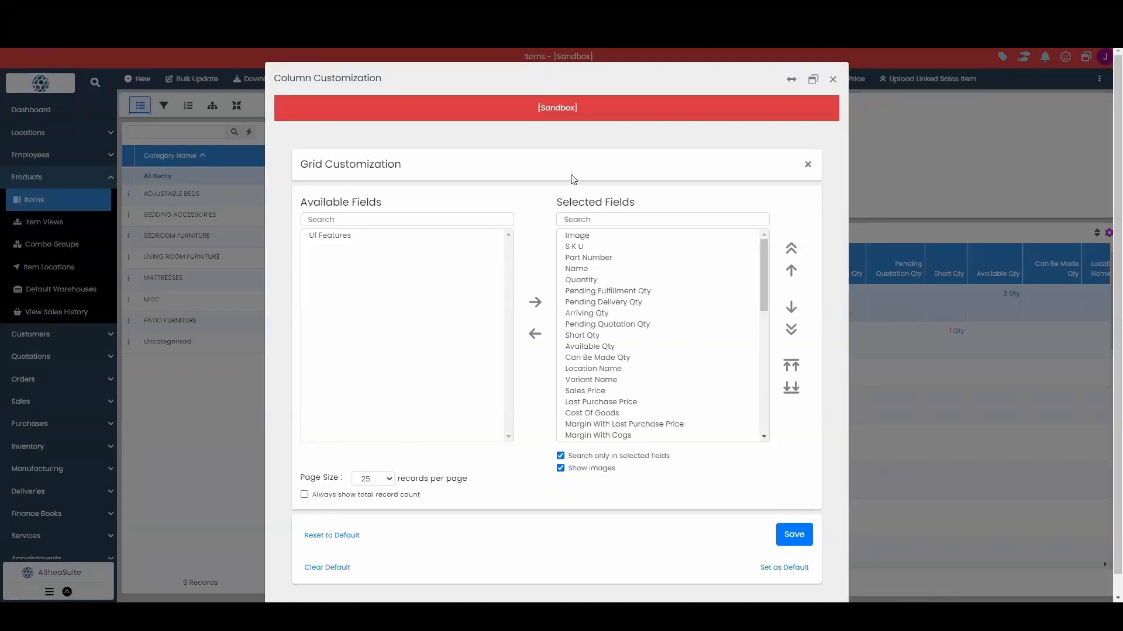
triple_click(658, 205)
left_click(414, 210)
triple_click(286, 207)
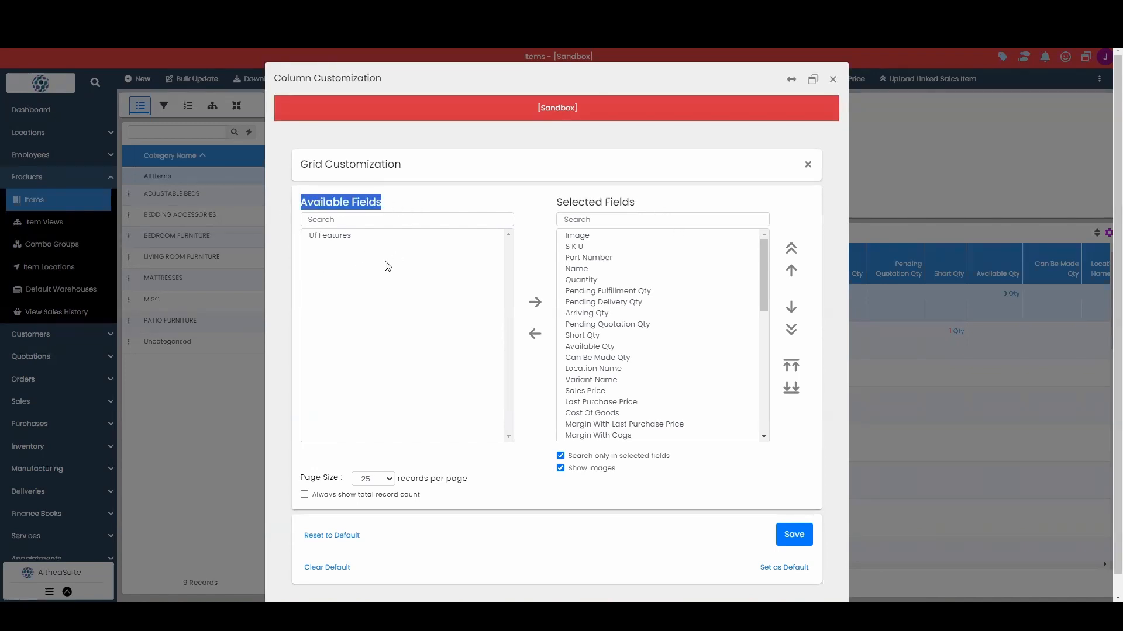
left_click(424, 212)
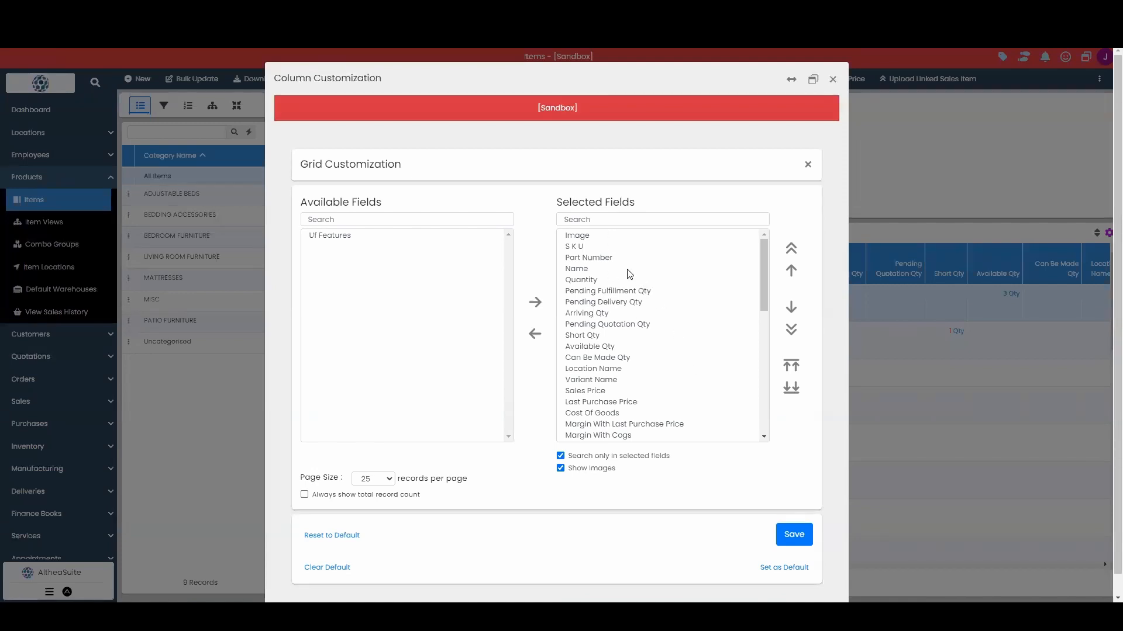
Remove the Image field from the selected fields and shift S K U through the column order to the end of the list
left_click(596, 237)
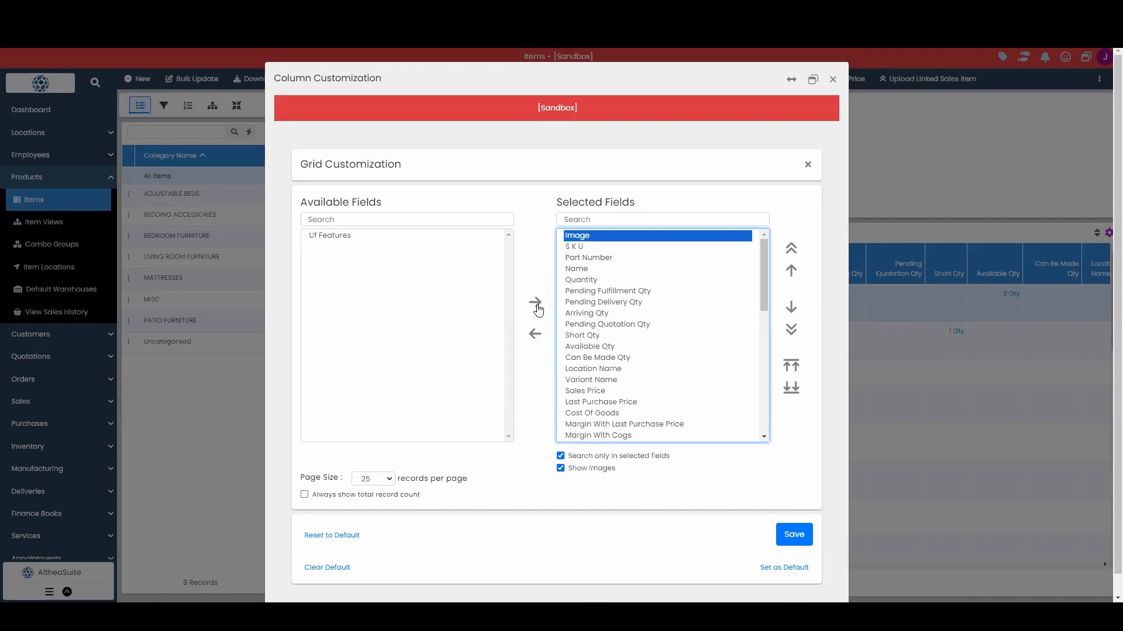
left_click(535, 335)
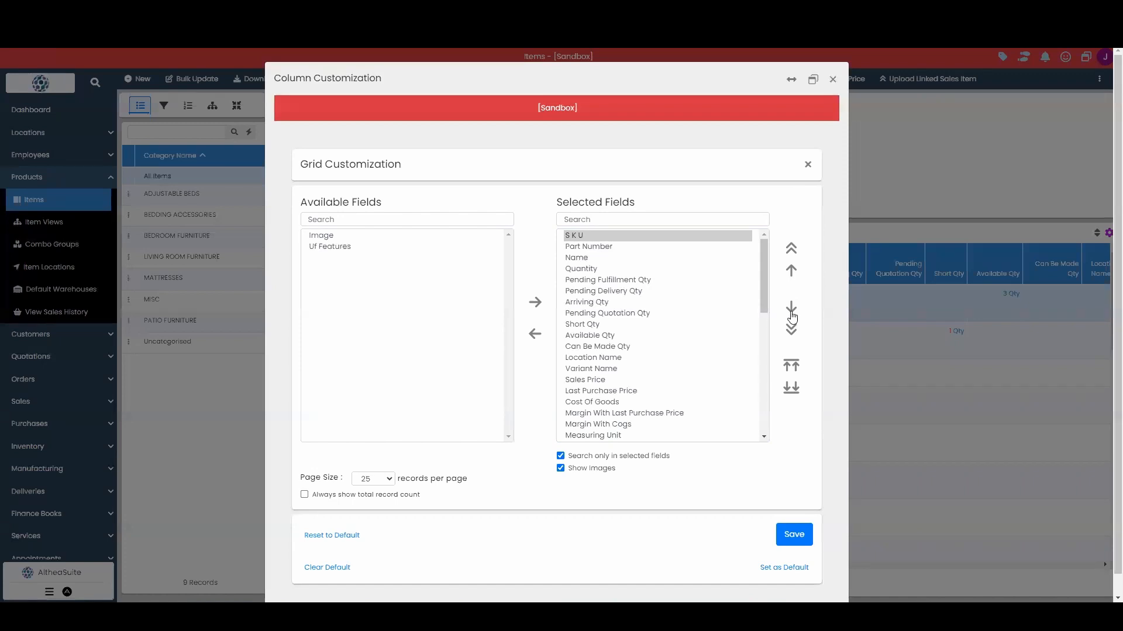
left_click(792, 314)
left_click(792, 315)
left_click(792, 314)
left_click(791, 315)
left_click(790, 273)
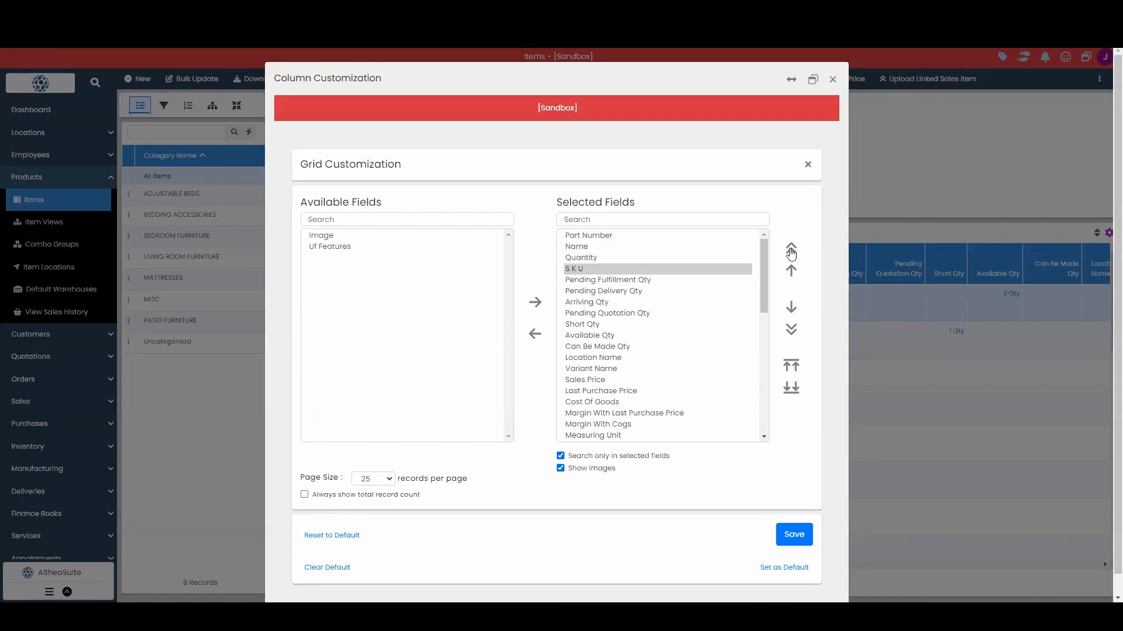
left_click(792, 253)
left_click(793, 333)
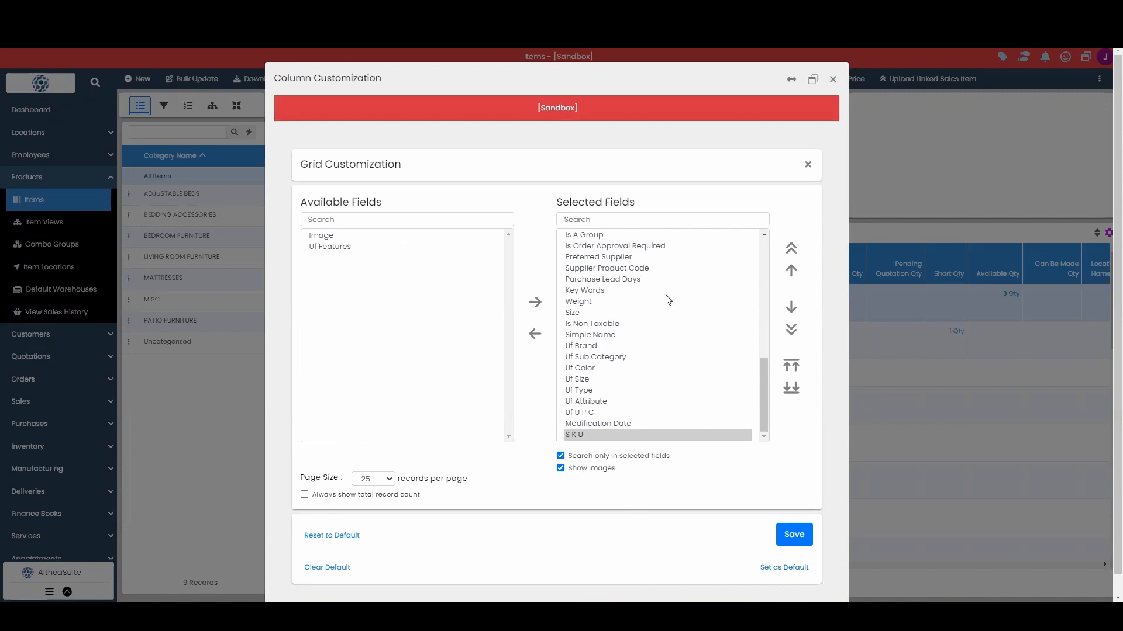
Clear the Items grid's default column settings and confirm
scroll(668, 296, "up", 10)
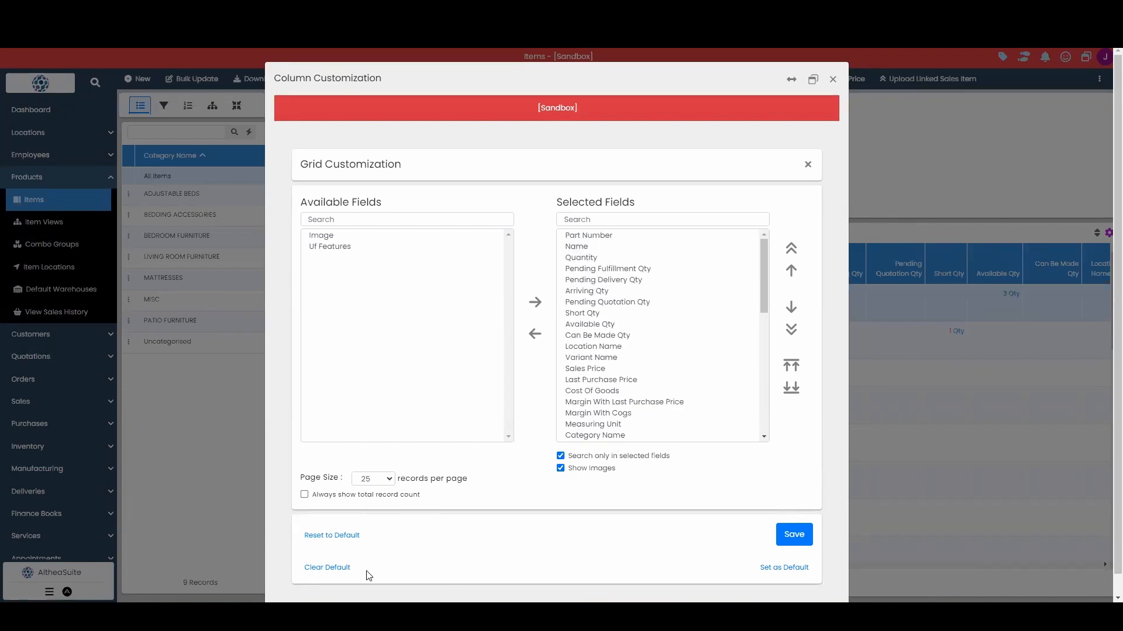
left_click(333, 570)
left_click(471, 182)
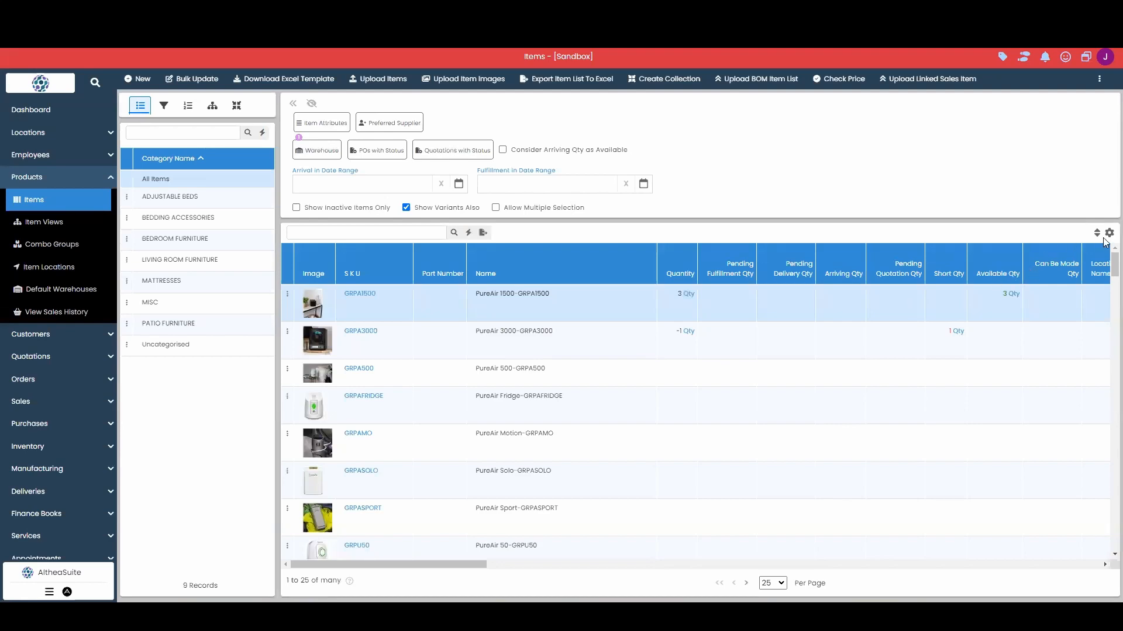
Reopen the grid's column customization and switch Show Images and Search only in selected fields off and back on
left_click(1109, 235)
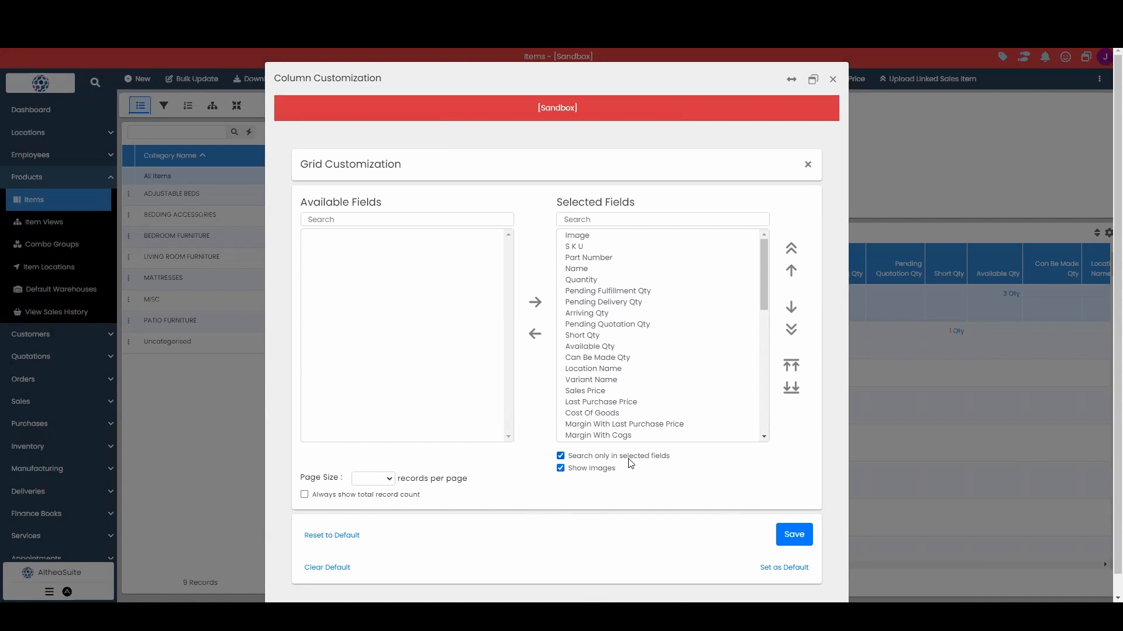
left_click(561, 470)
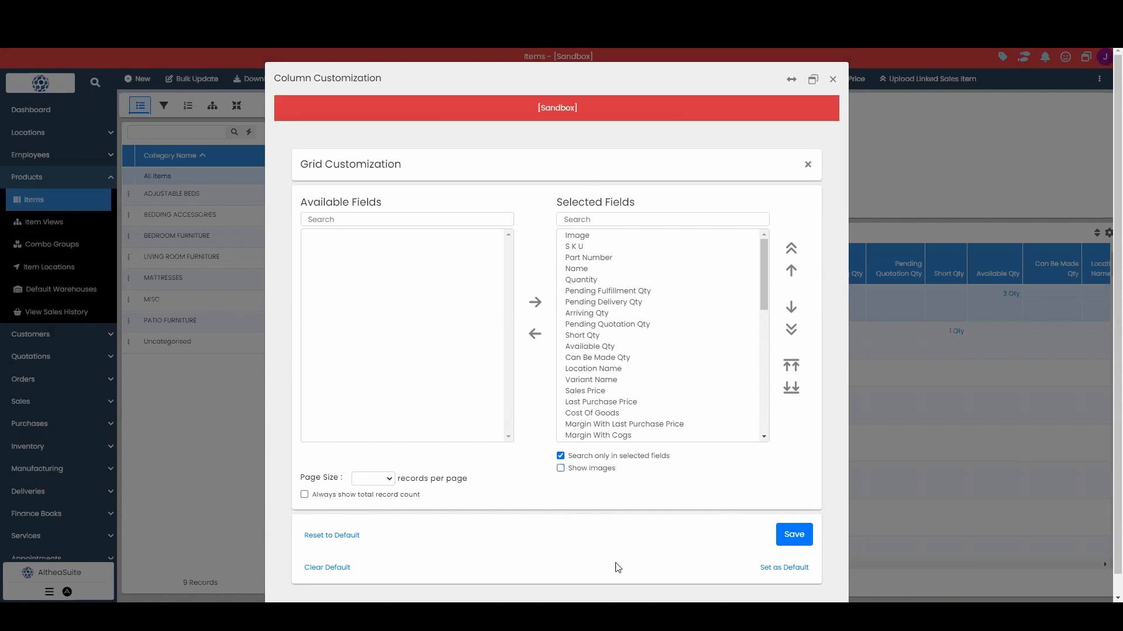
left_click(563, 470)
left_click(561, 457)
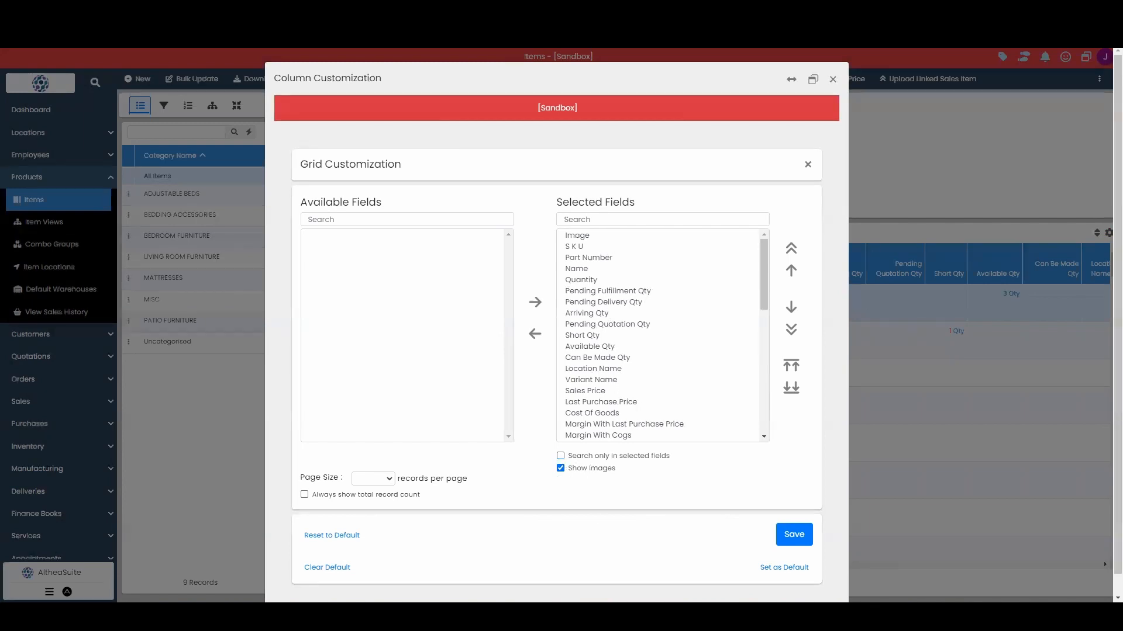
left_click(561, 456)
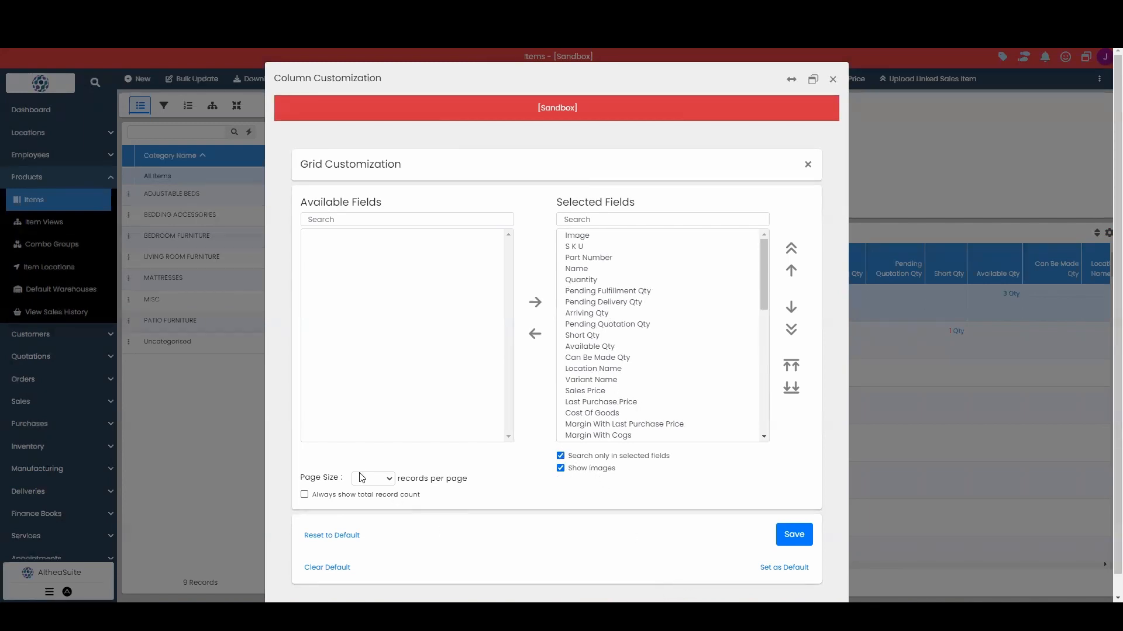
View the page size choices and toggle Always show total record count on and off, leaving the customization without saving
left_click(391, 480)
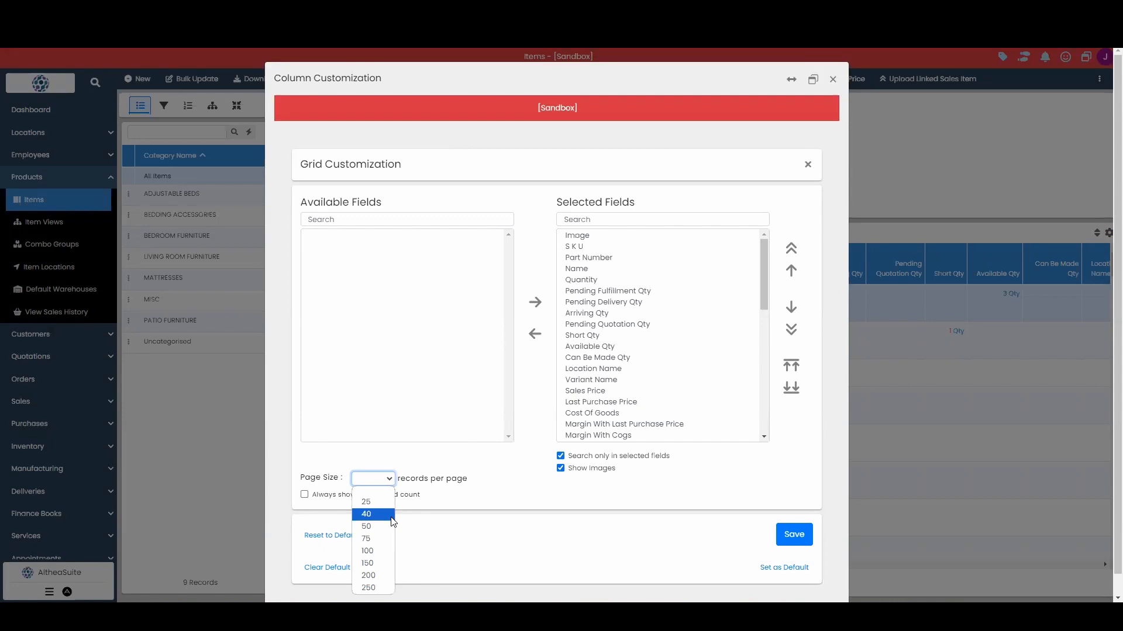
left_click(438, 514)
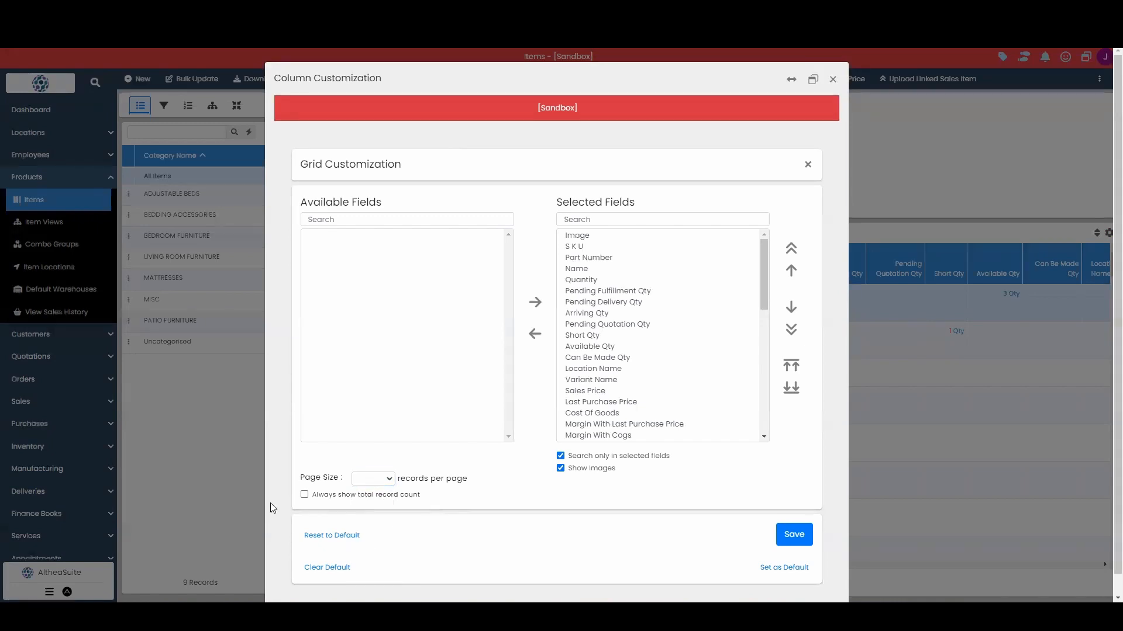
left_click(304, 496)
left_click(305, 496)
left_click(832, 79)
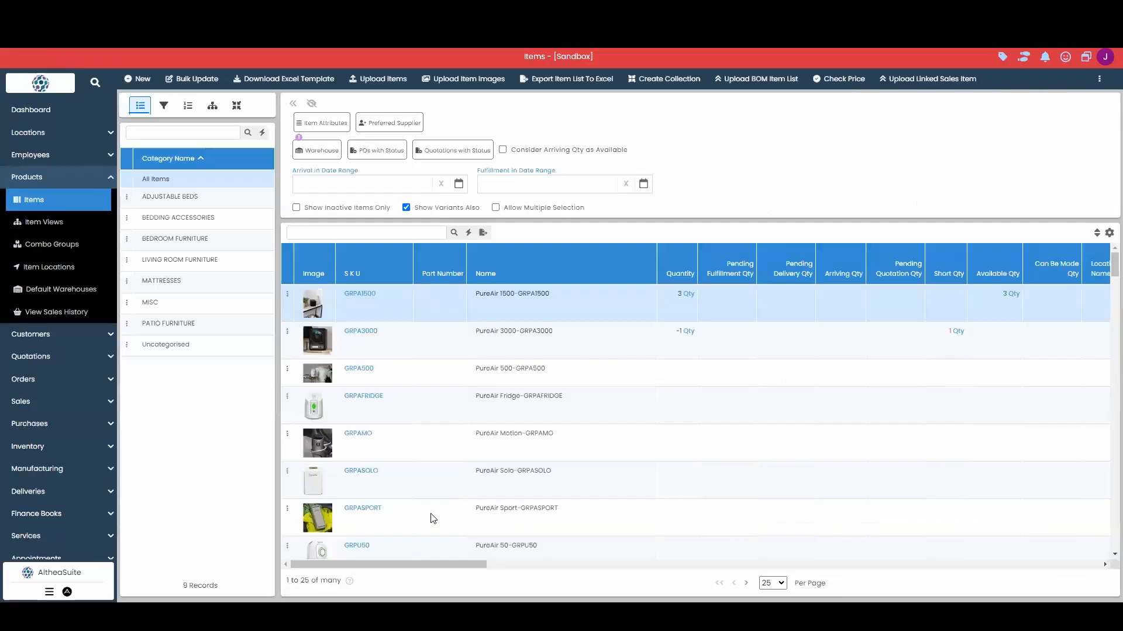
Display the total record count of the item list and highlight it
left_click(348, 583)
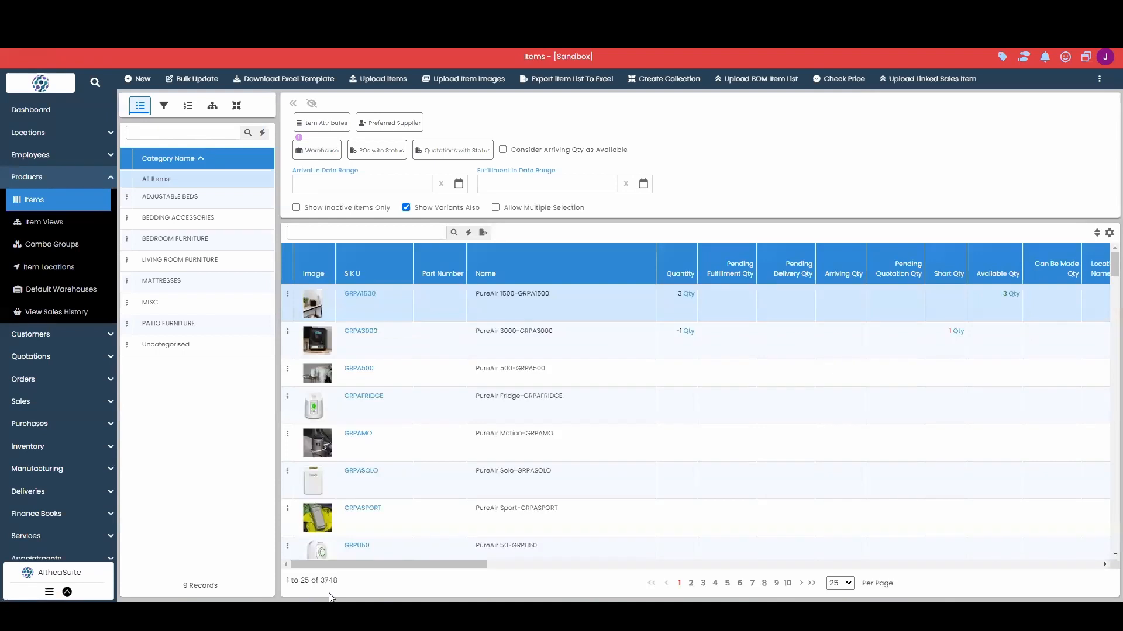
left_click_drag(320, 580, 352, 583)
Remove the fields from Size through Modification Date from the Items grid's selected columns and save the customization
left_click(1109, 233)
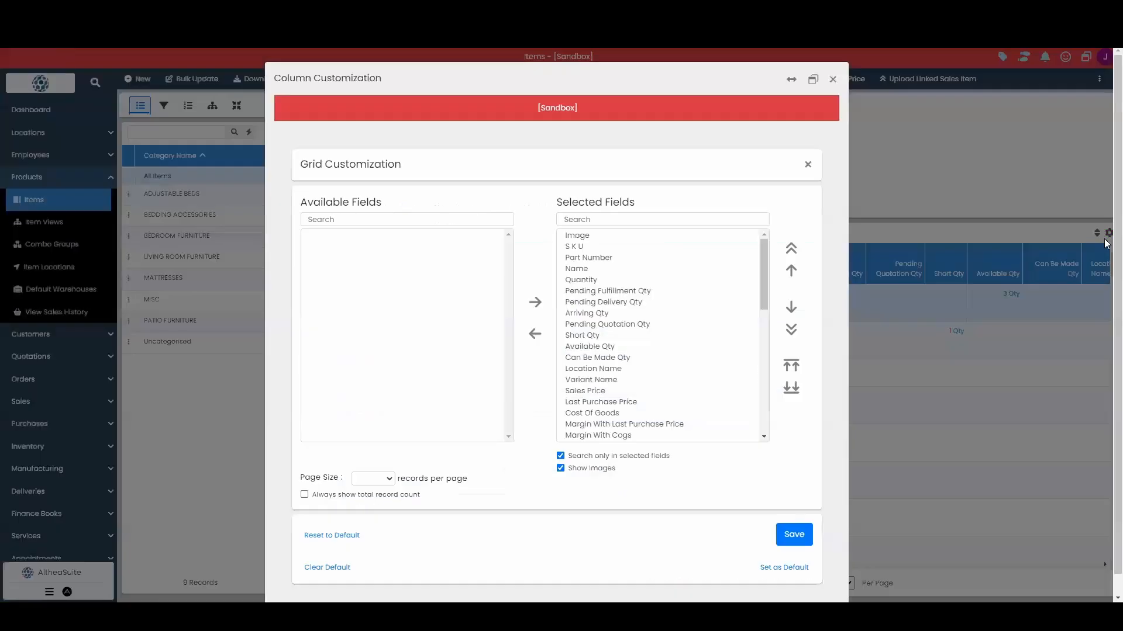
scroll(618, 310, "down", 5)
left_click(611, 436)
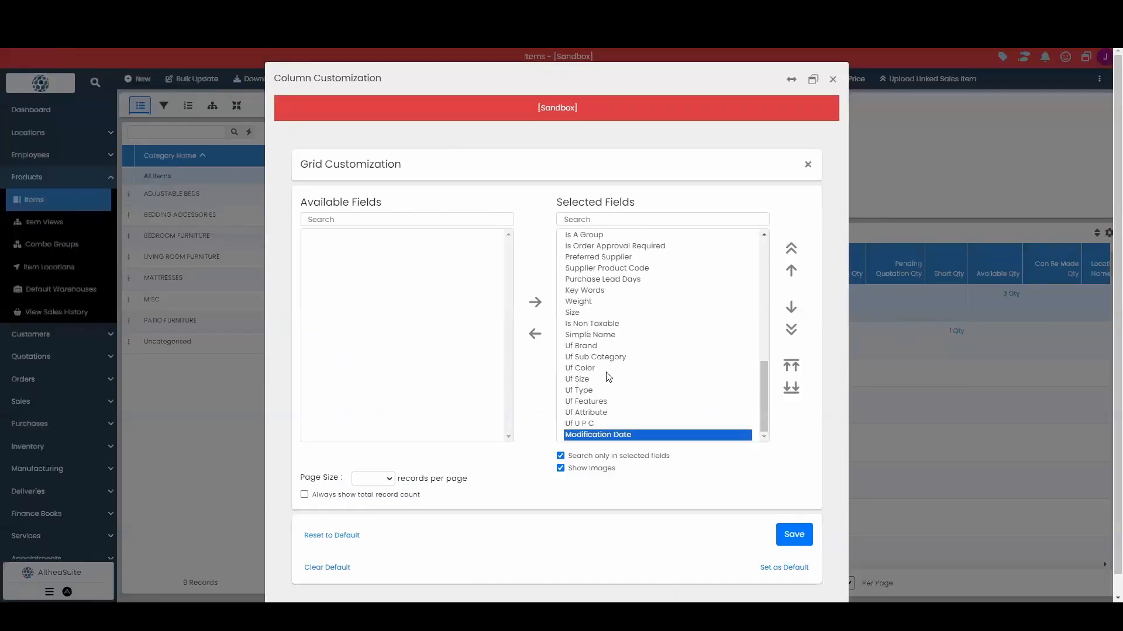
left_click(579, 313, "shift")
left_click(535, 334)
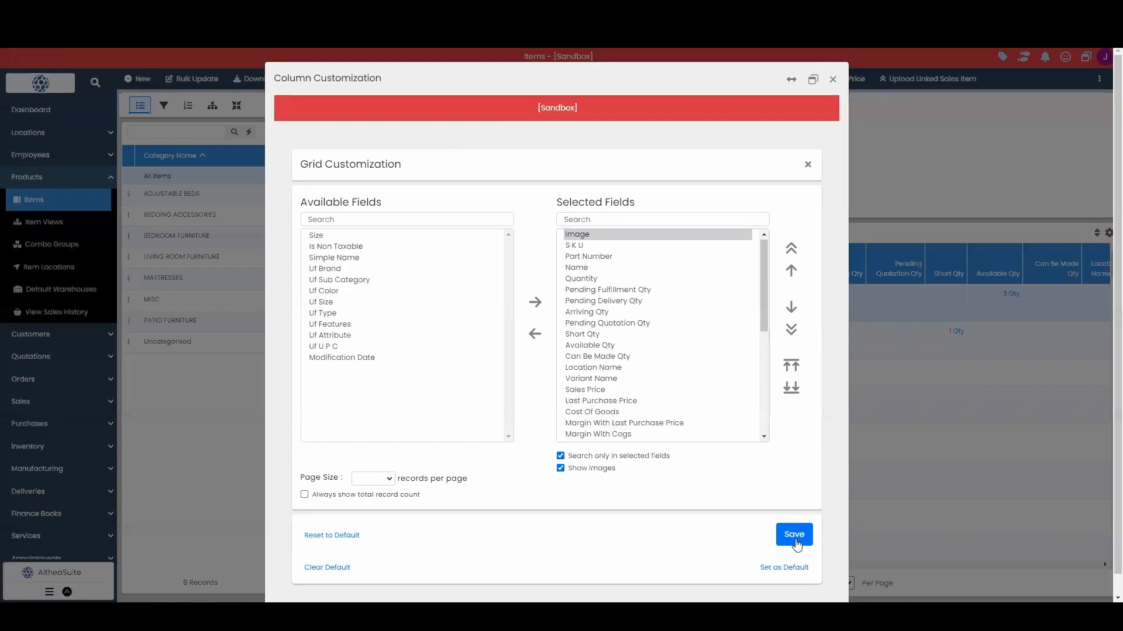
left_click(795, 540)
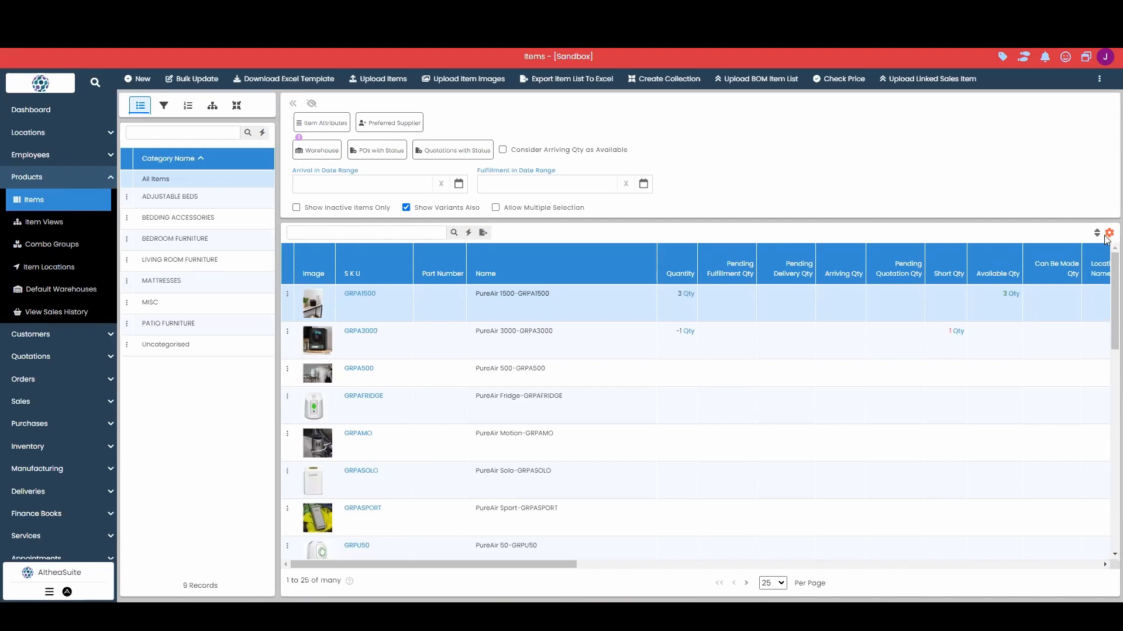
Set the current column layout as the Items grid's default, and reset the grid's columns to the admin default
left_click(1108, 234)
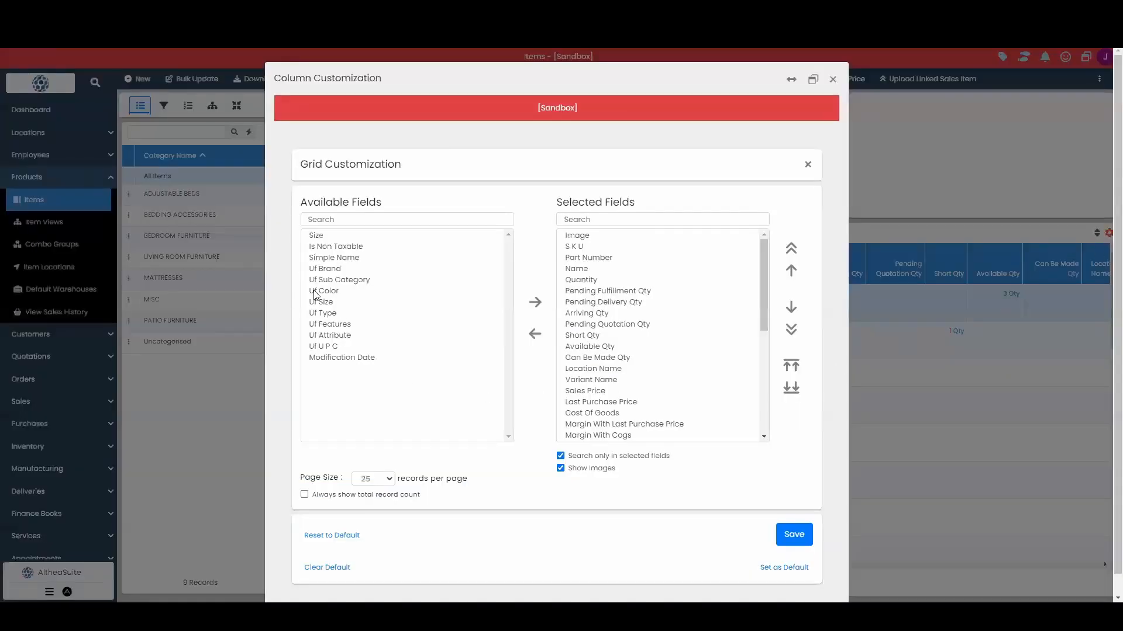
left_click(801, 578)
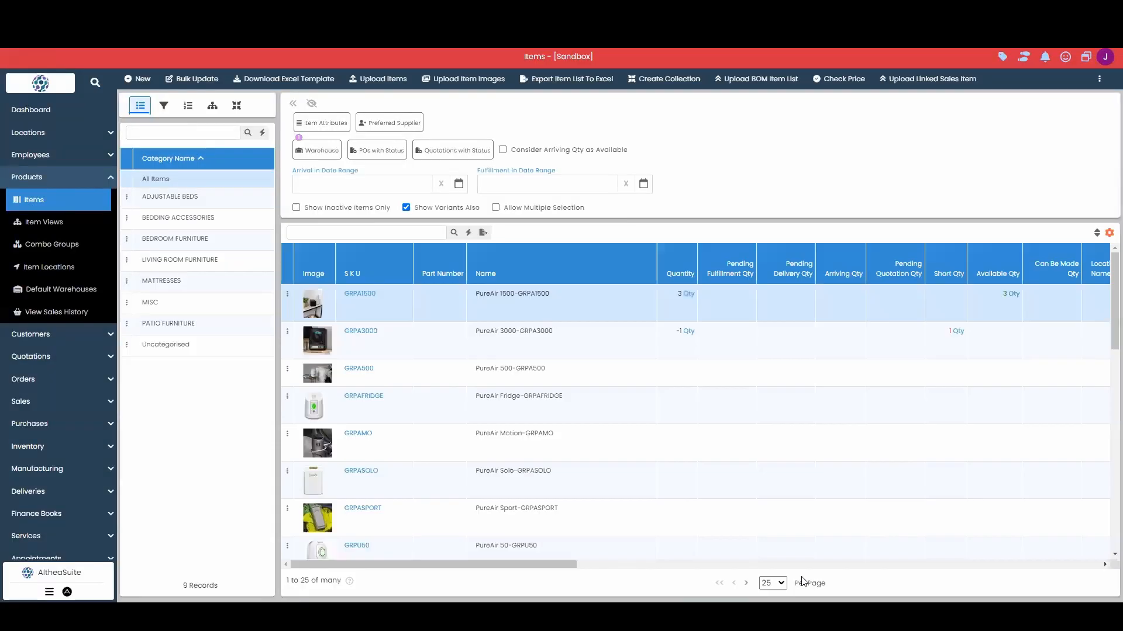
left_click(1108, 235)
left_click(339, 535)
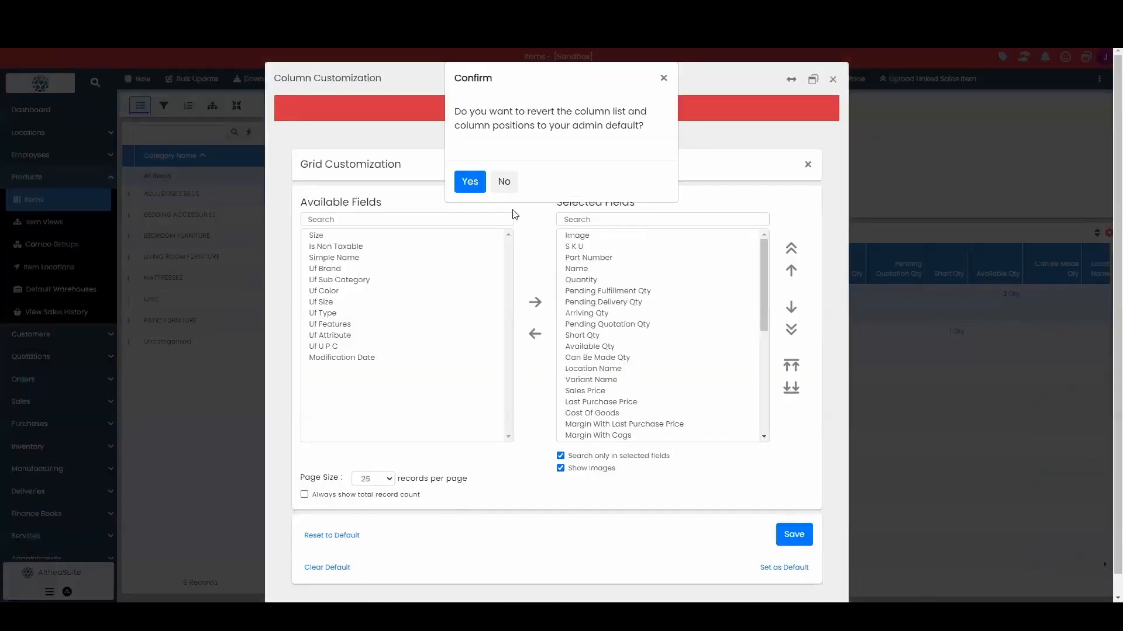
left_click(470, 182)
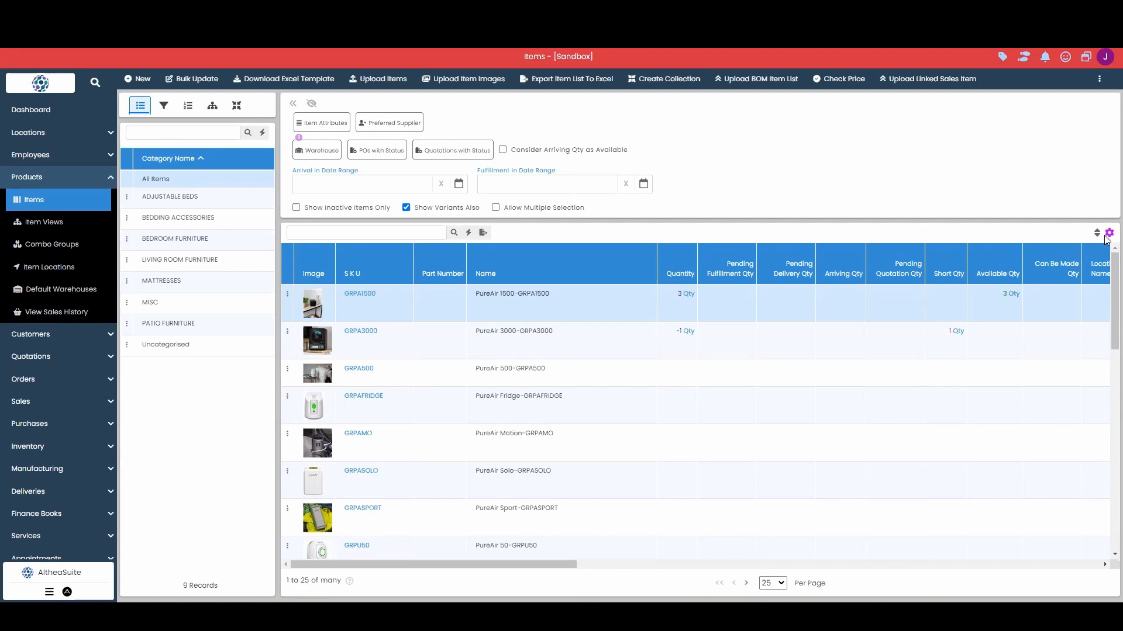
Remove Variant Name from the Items grid's selected fields and save the customization
left_click(1109, 233)
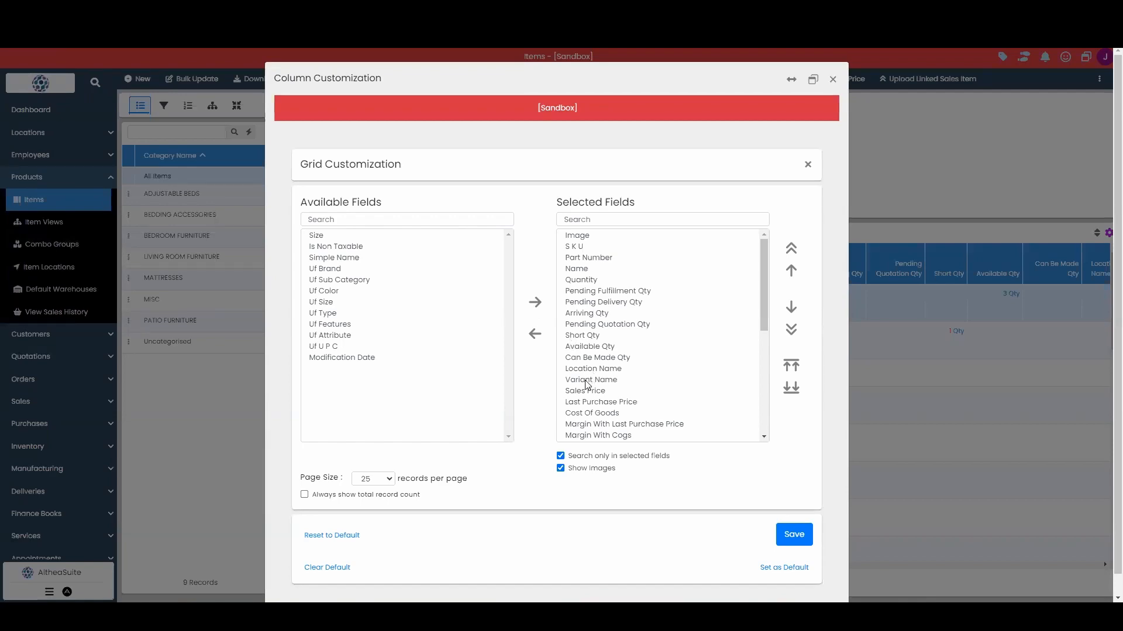
left_click(586, 381)
left_click(534, 334)
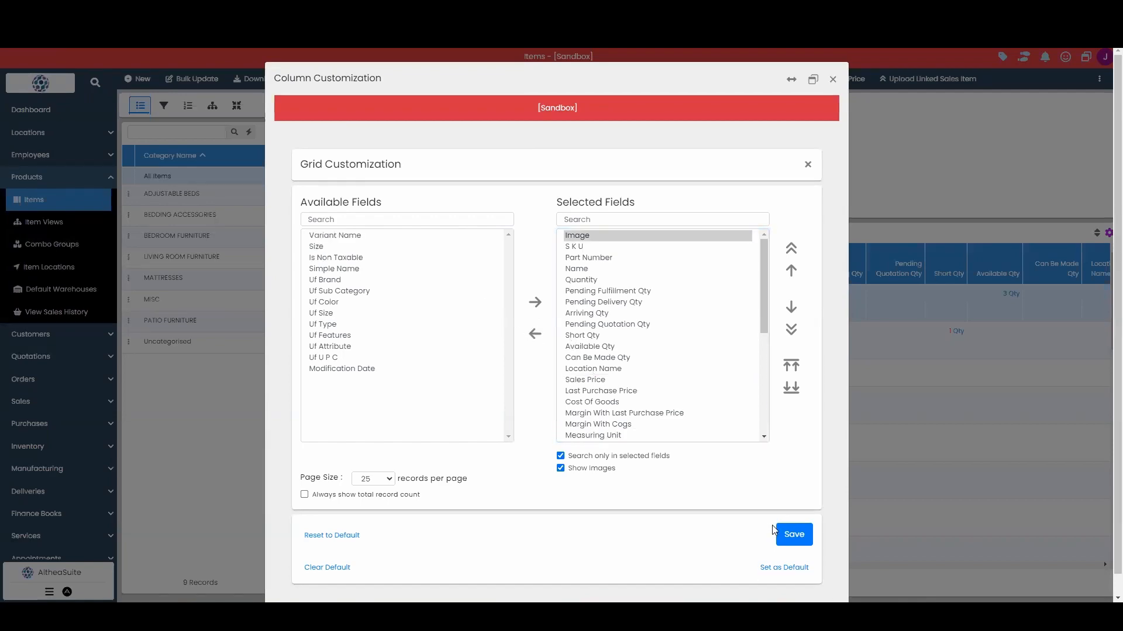
left_click(790, 535)
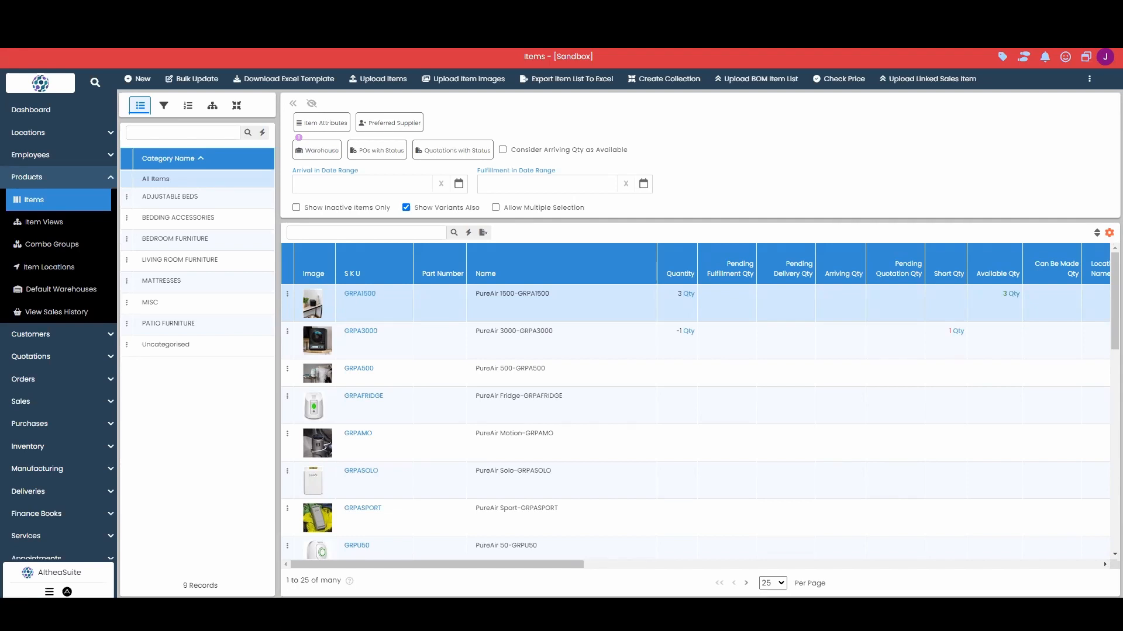
Review the available and selected fields in the Items grid's column customization and save it
left_click(388, 234)
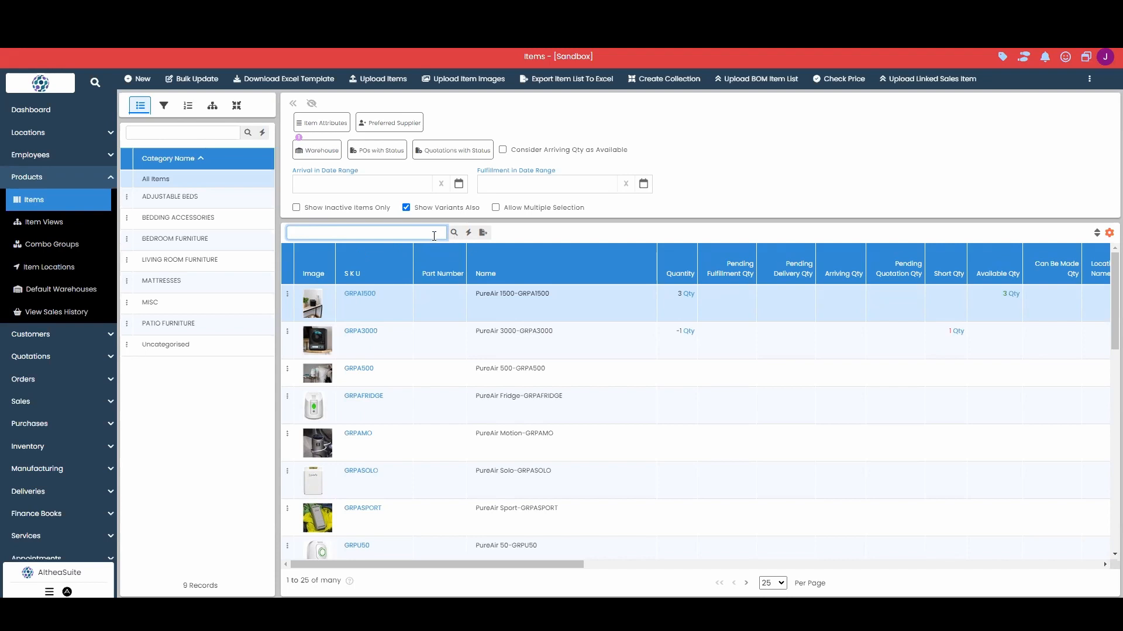
left_click(1107, 234)
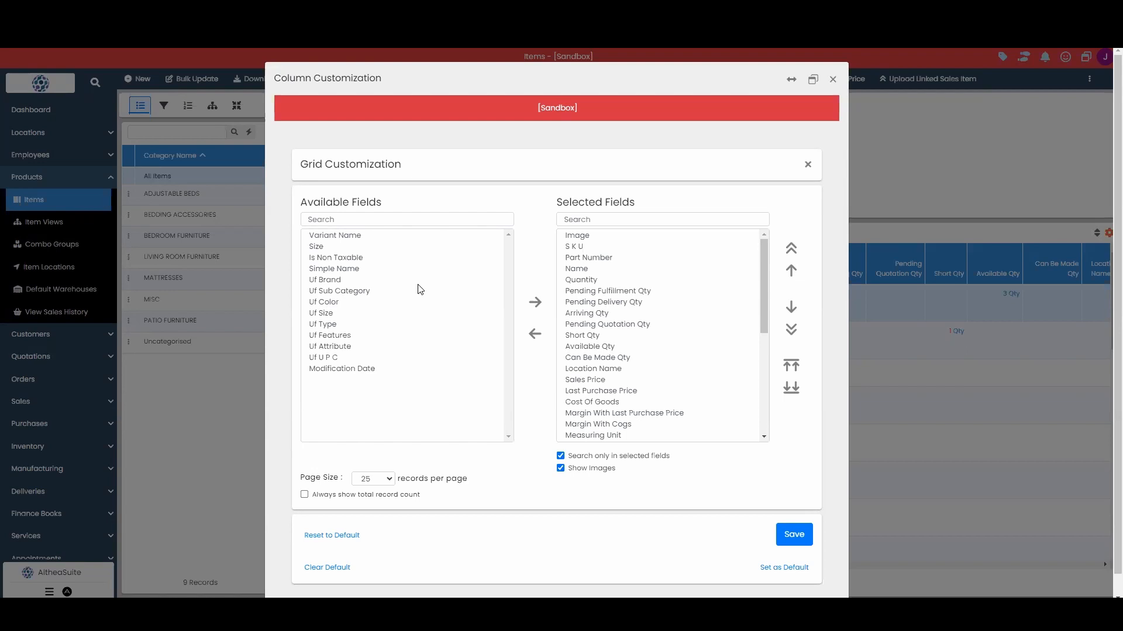
left_click(795, 536)
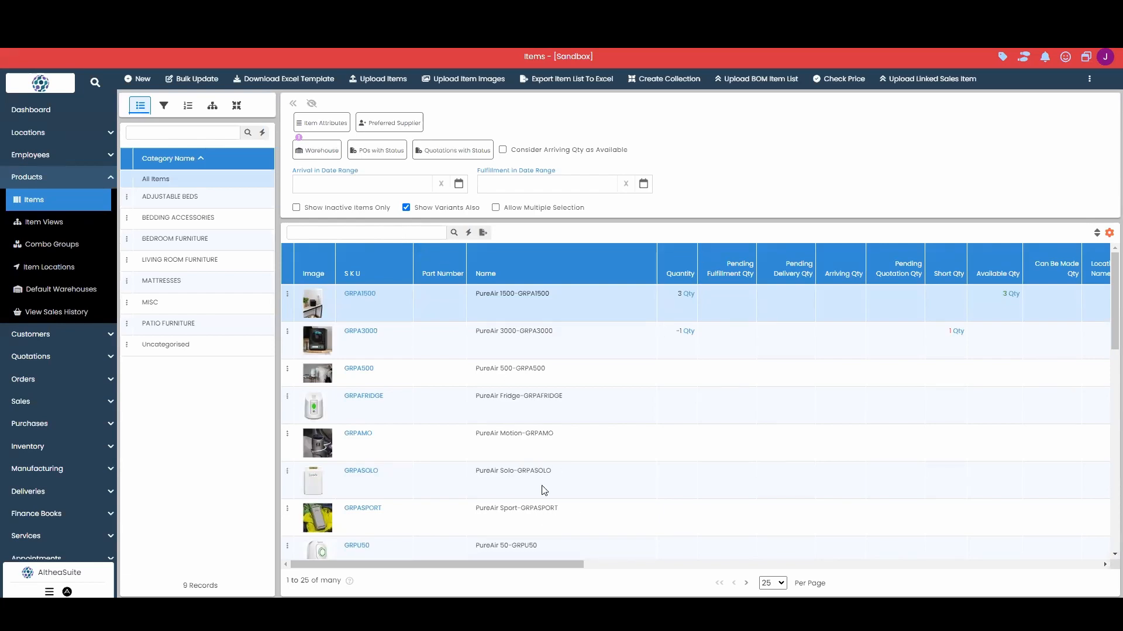
Look across the Items grid's columns and search the item list for GRP
left_click_drag(557, 573, 463, 568)
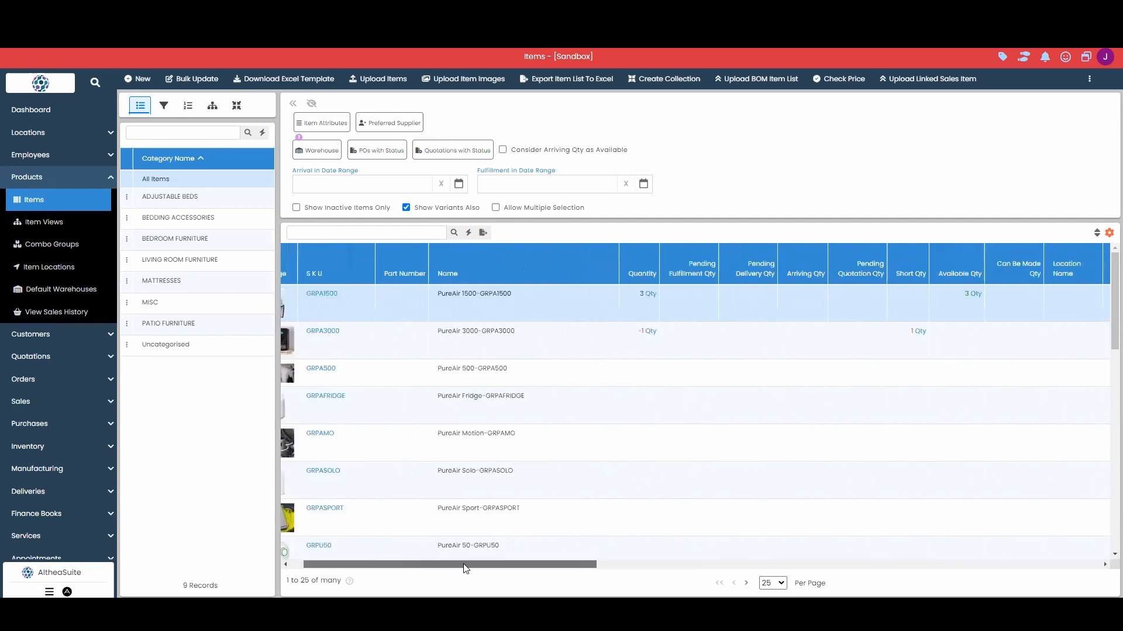
left_click(418, 231)
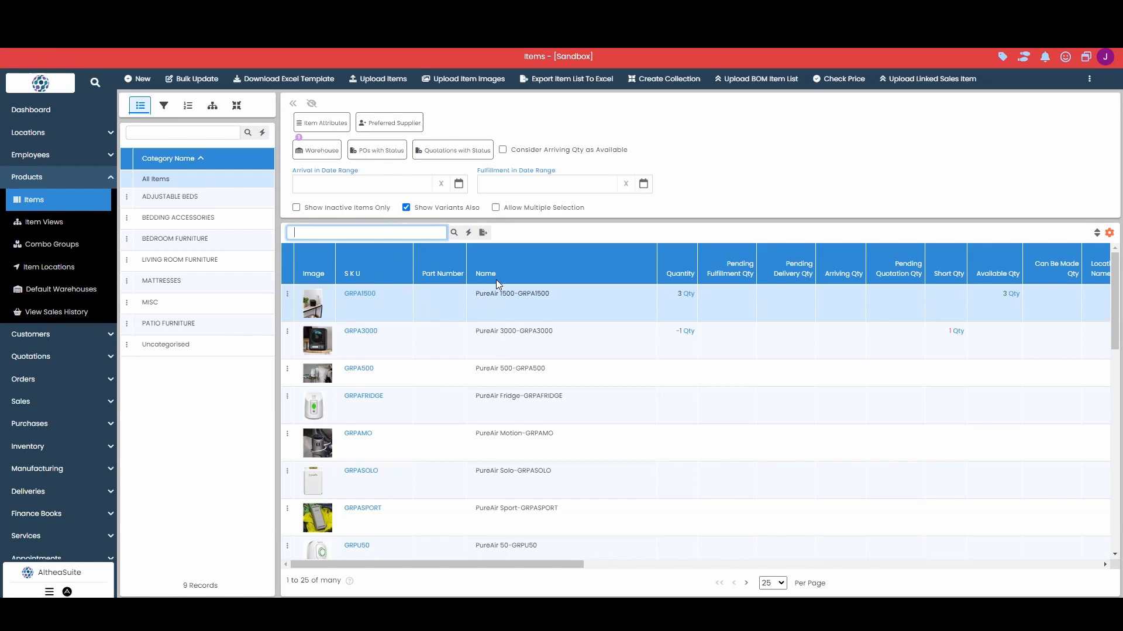
left_click_drag(535, 565, 1070, 508)
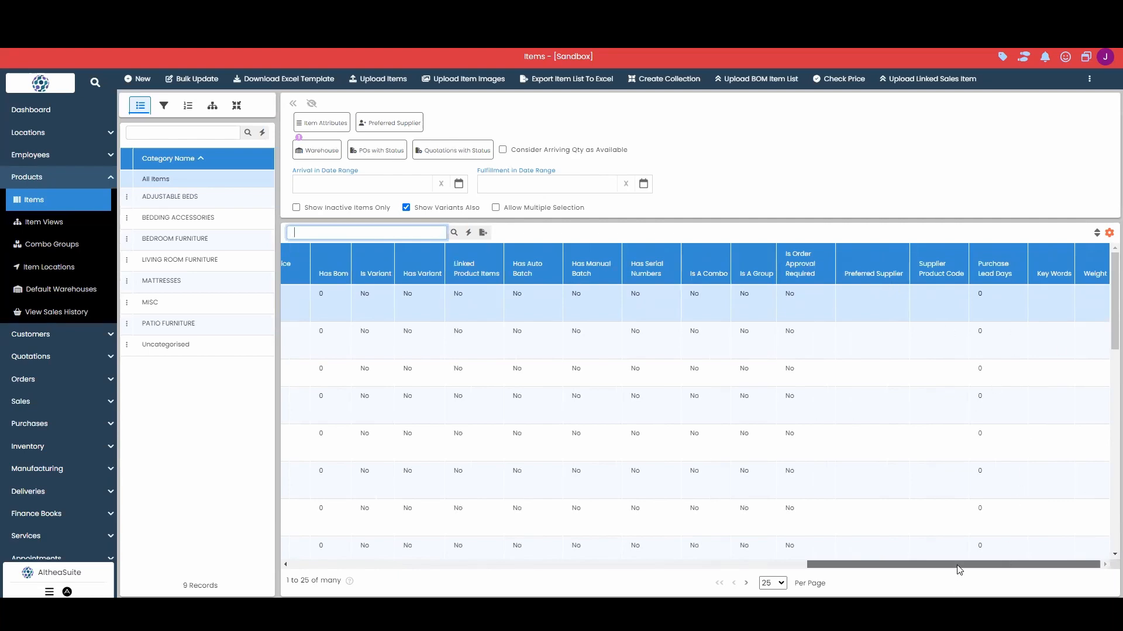
left_click_drag(954, 565, 421, 576)
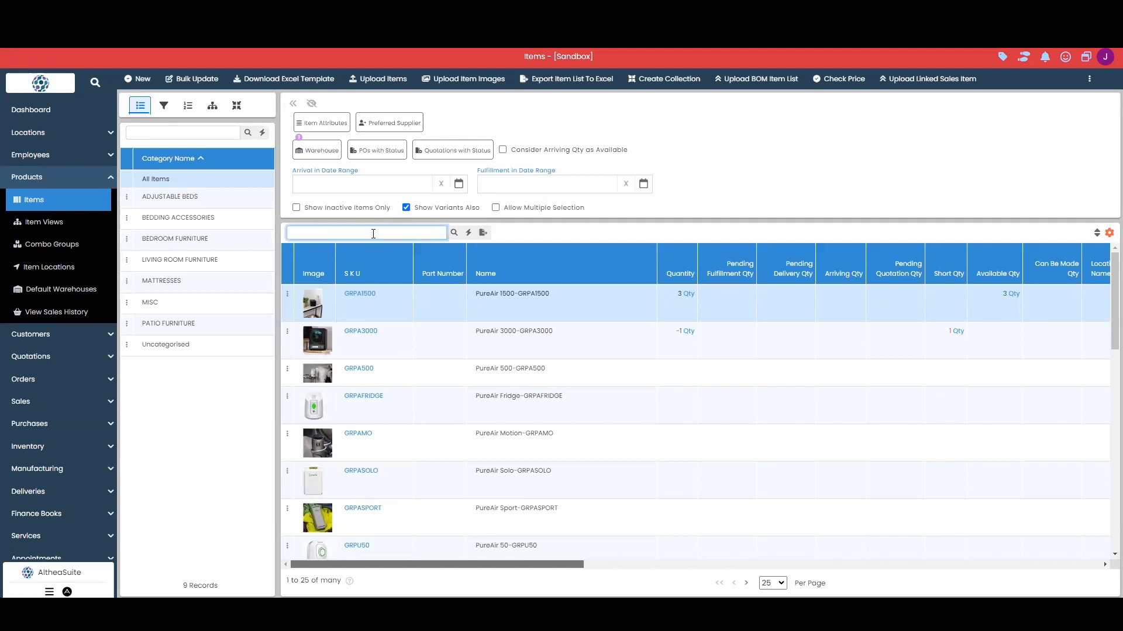
type("GRP")
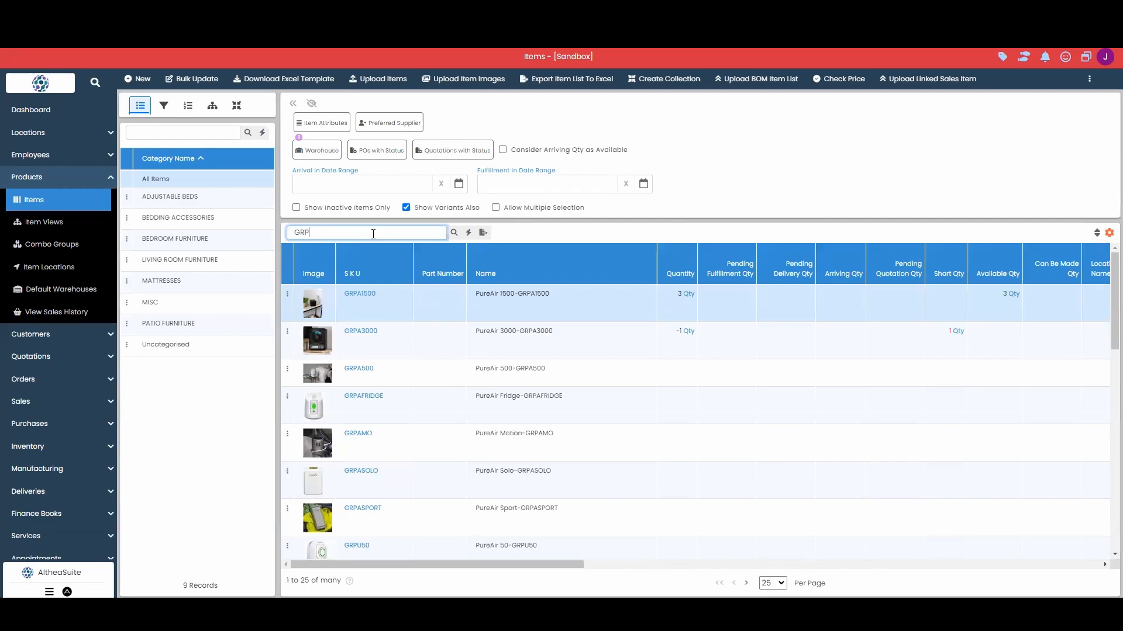
key("Return")
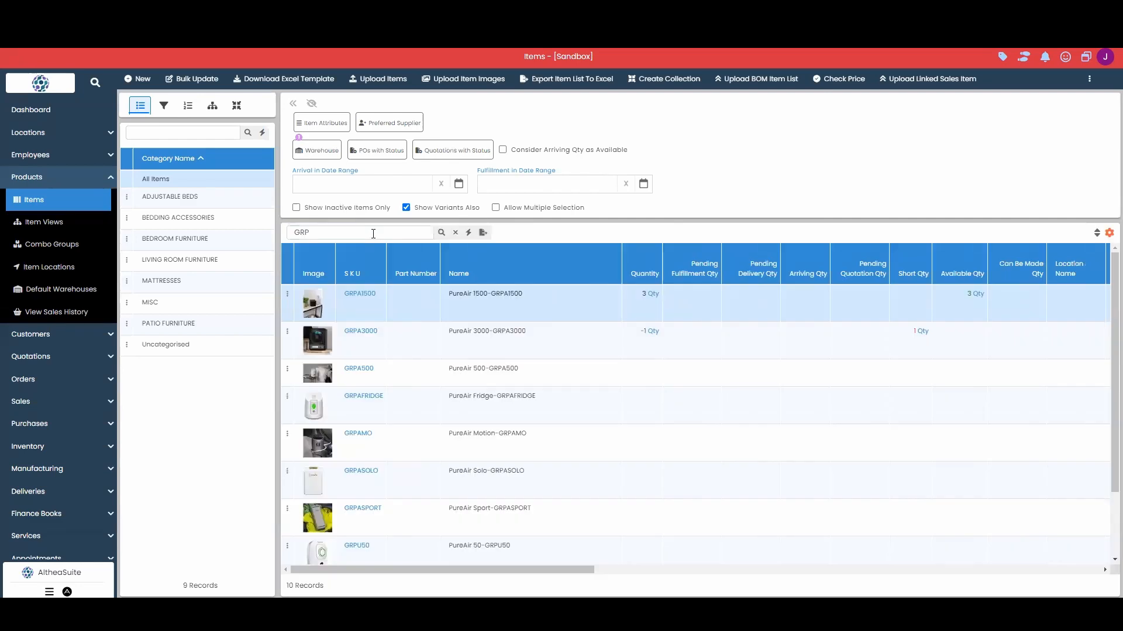
Examine the GRP search results across the grid's rows and columns, and clear the search
scroll(359, 333, "down", 1)
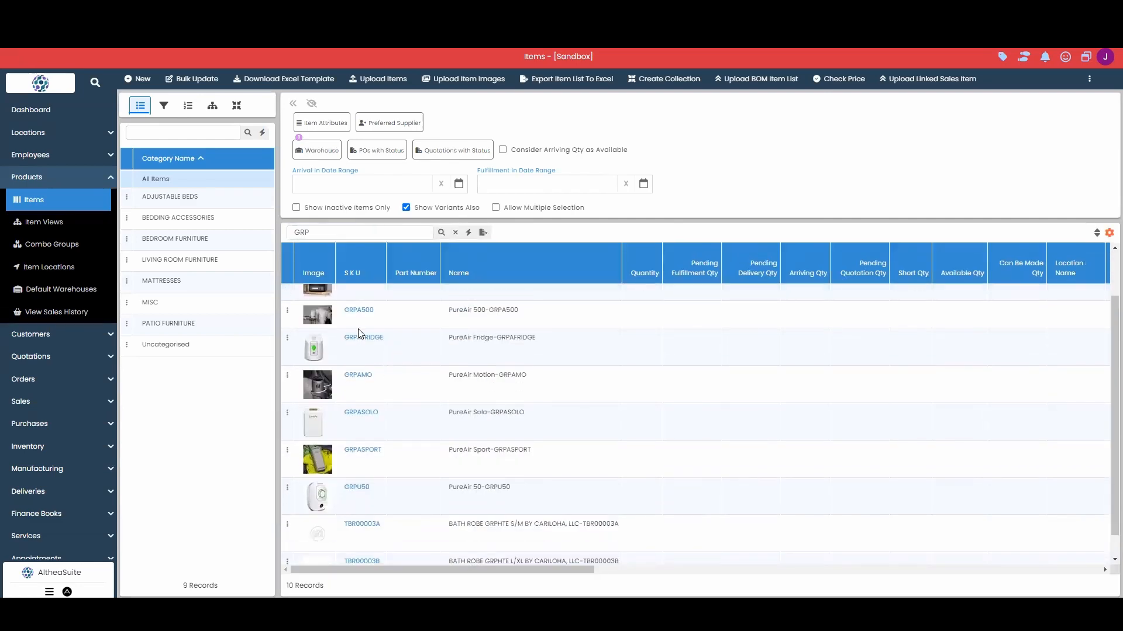
scroll(350, 348, "down", 1)
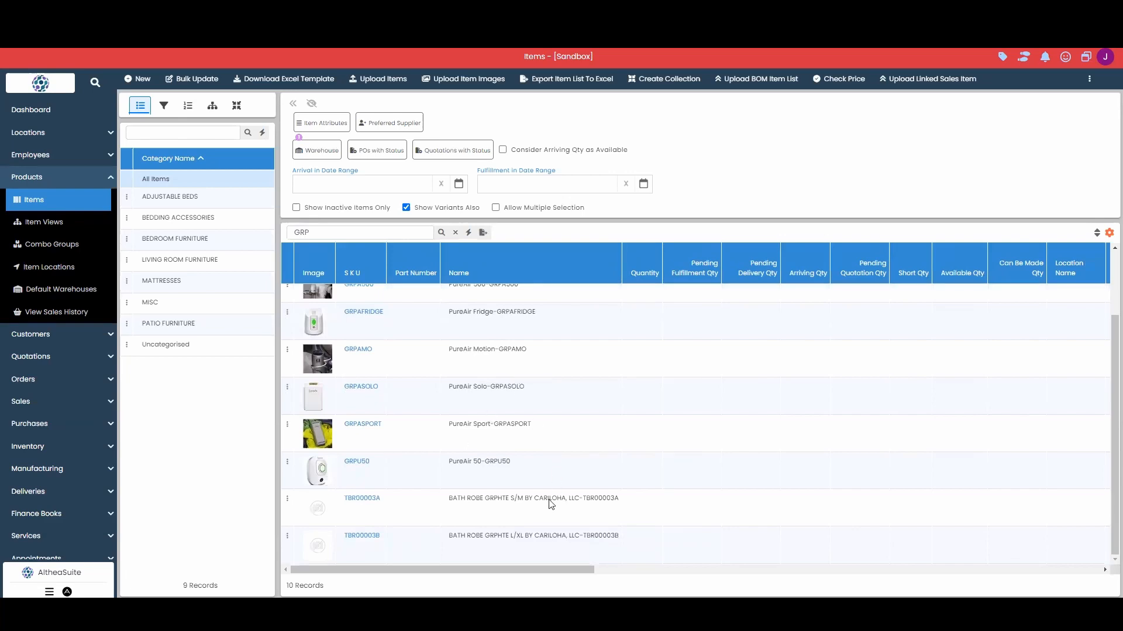
left_click_drag(579, 572, 903, 557)
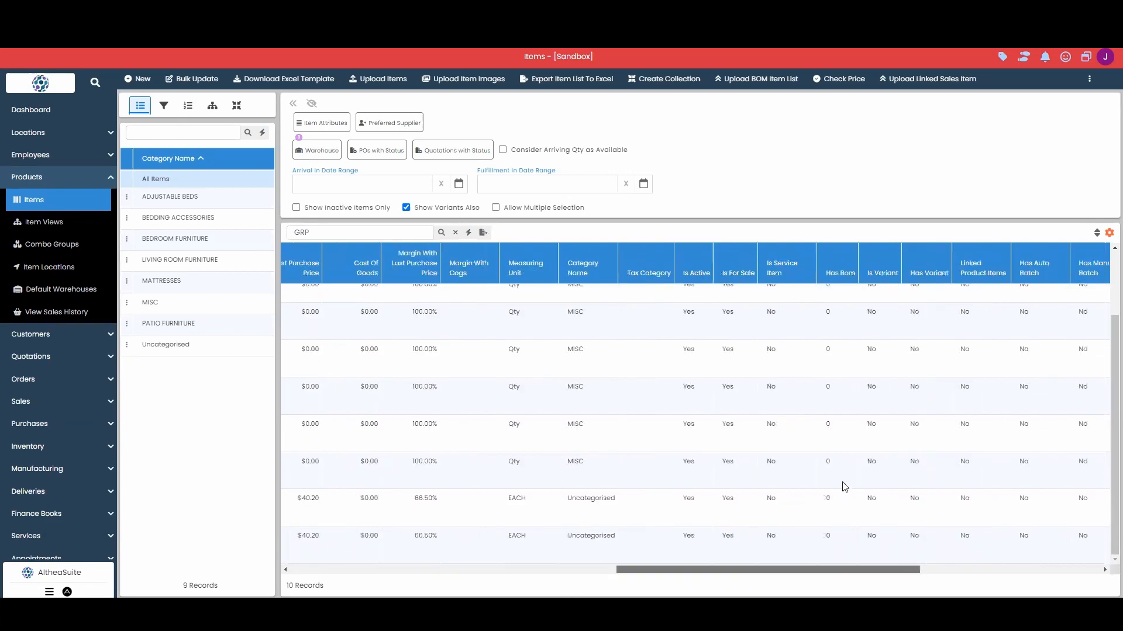
scroll(844, 486, "up", 2)
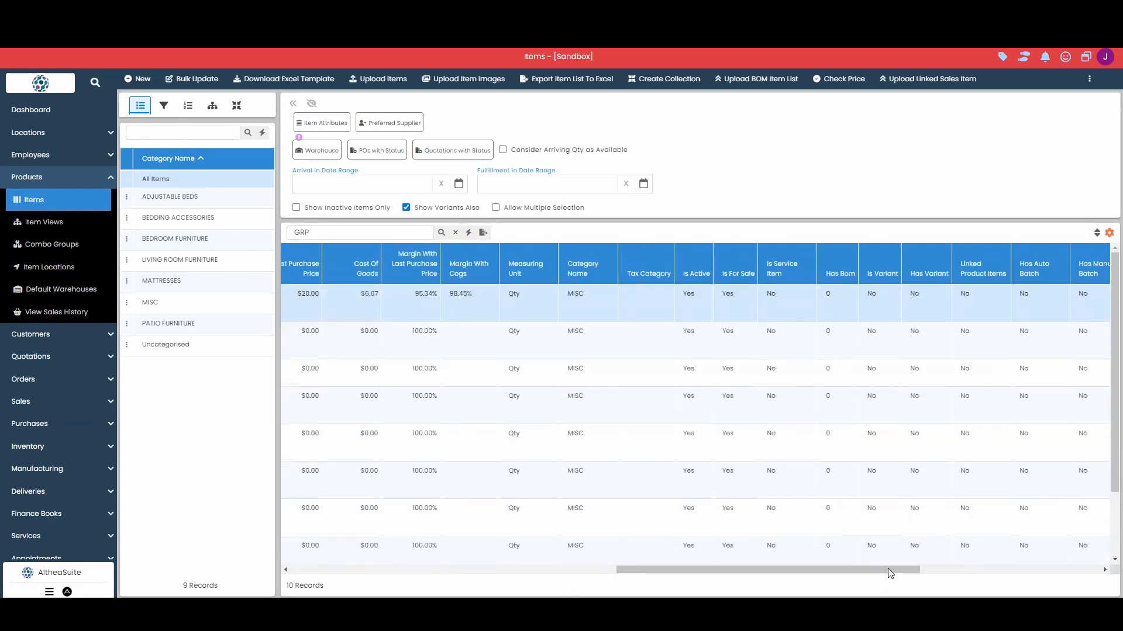
left_click_drag(888, 570, 198, 557)
left_click(456, 233)
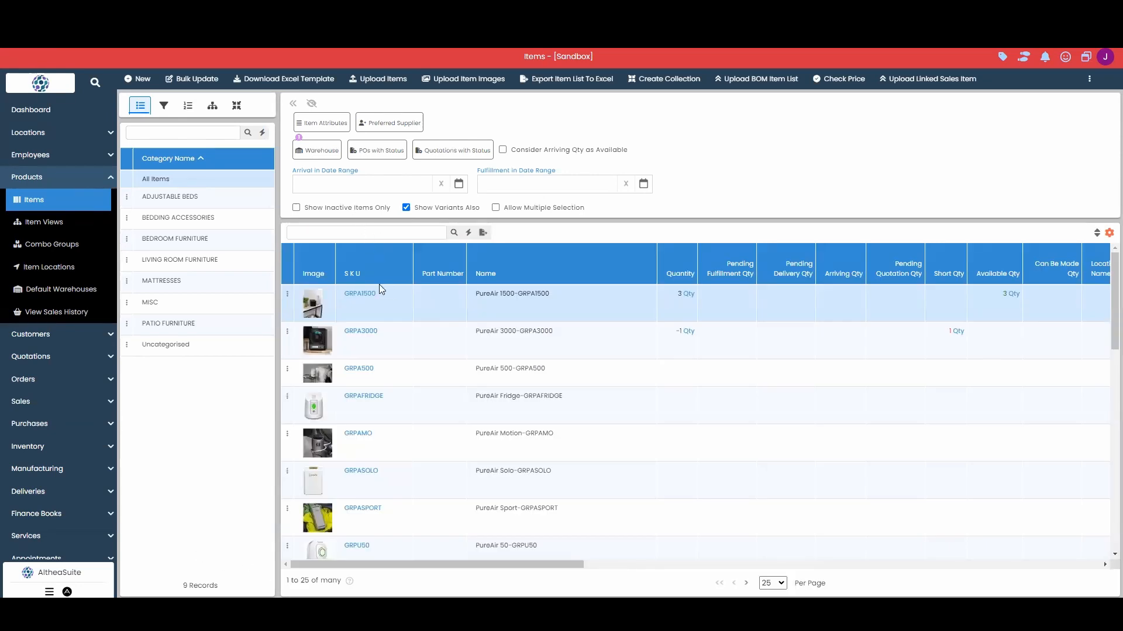
Choose AND matching in the item list's advanced search and toggle OR Comma separated values in search box on and off
left_click(405, 229)
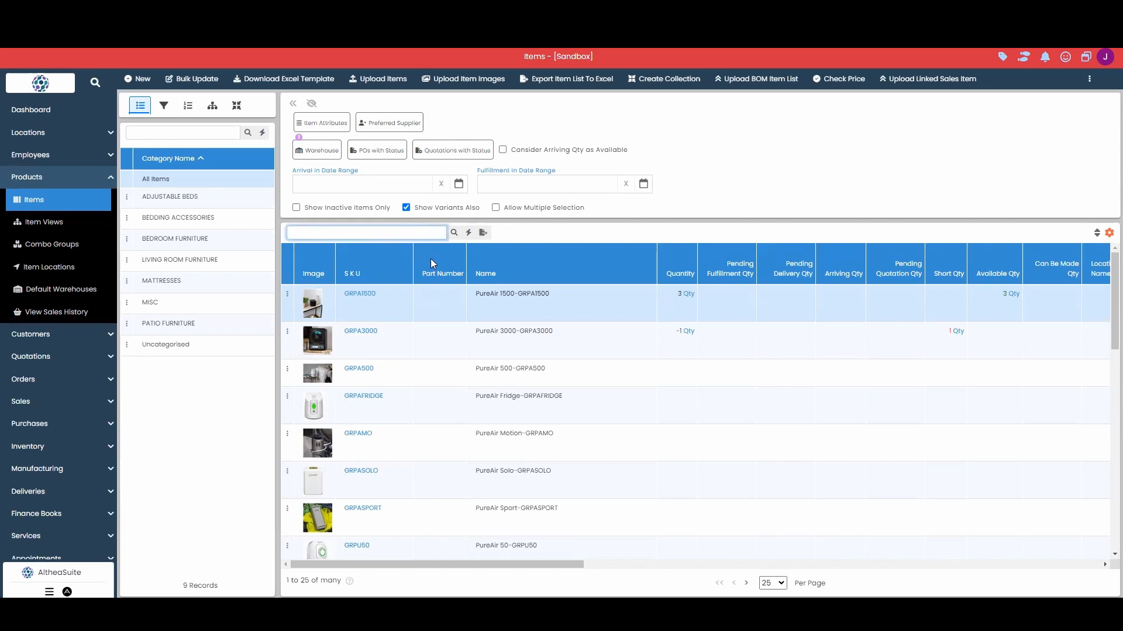
left_click(467, 233)
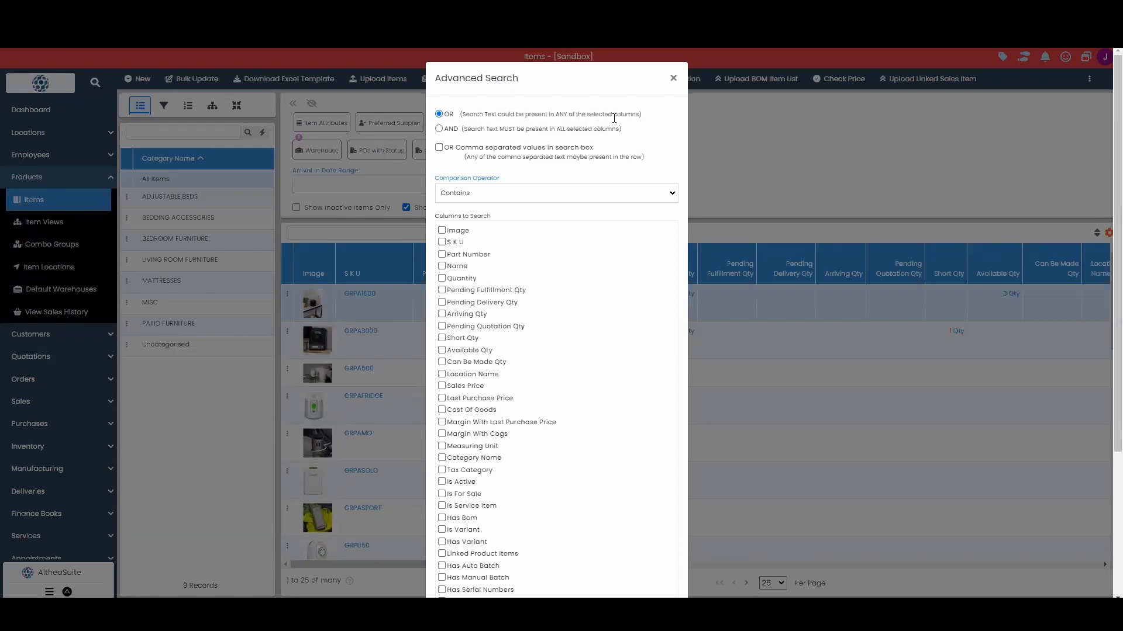
left_click(439, 130)
left_click(439, 147)
left_click(440, 148)
View the advanced search's comparison operator choices and its list of columns to search
left_click(552, 195)
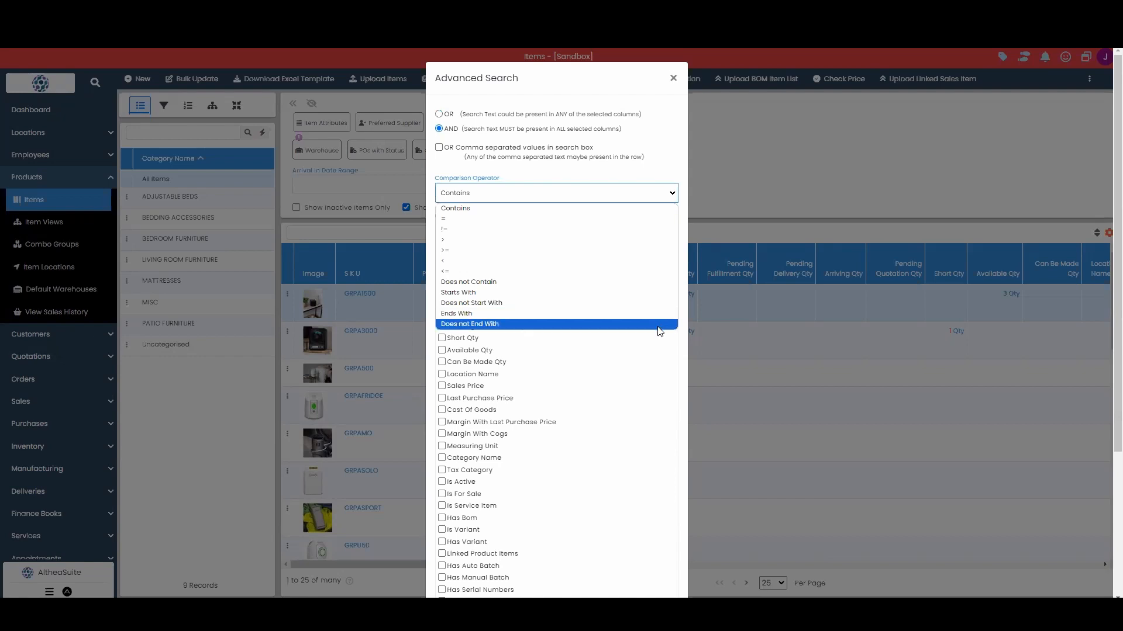
left_click(657, 364)
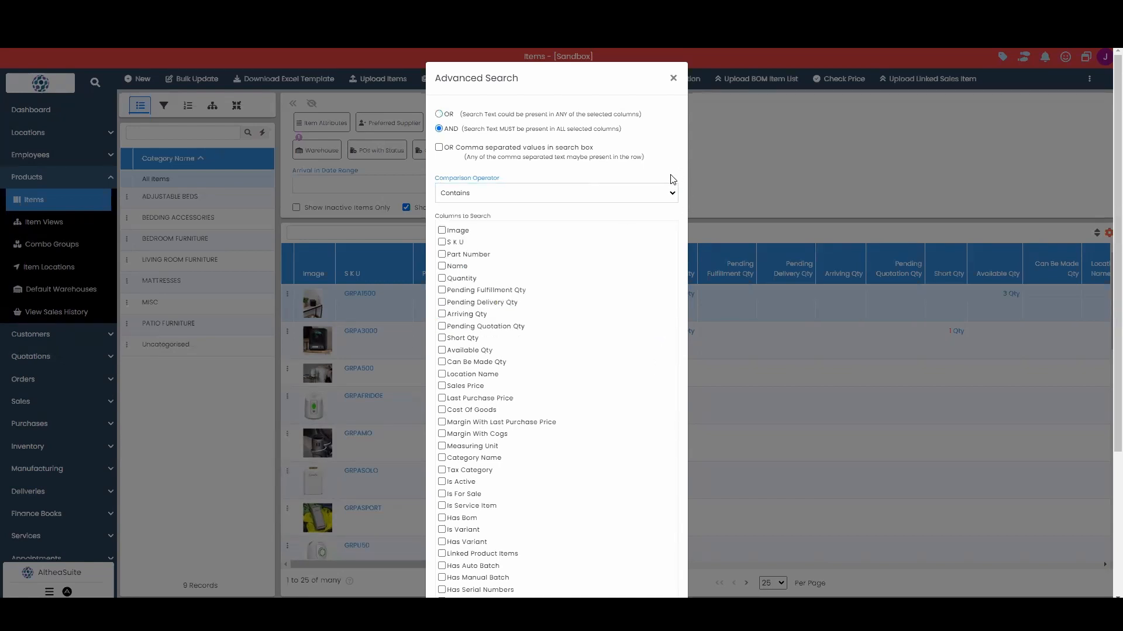
scroll(589, 266, "down", 3)
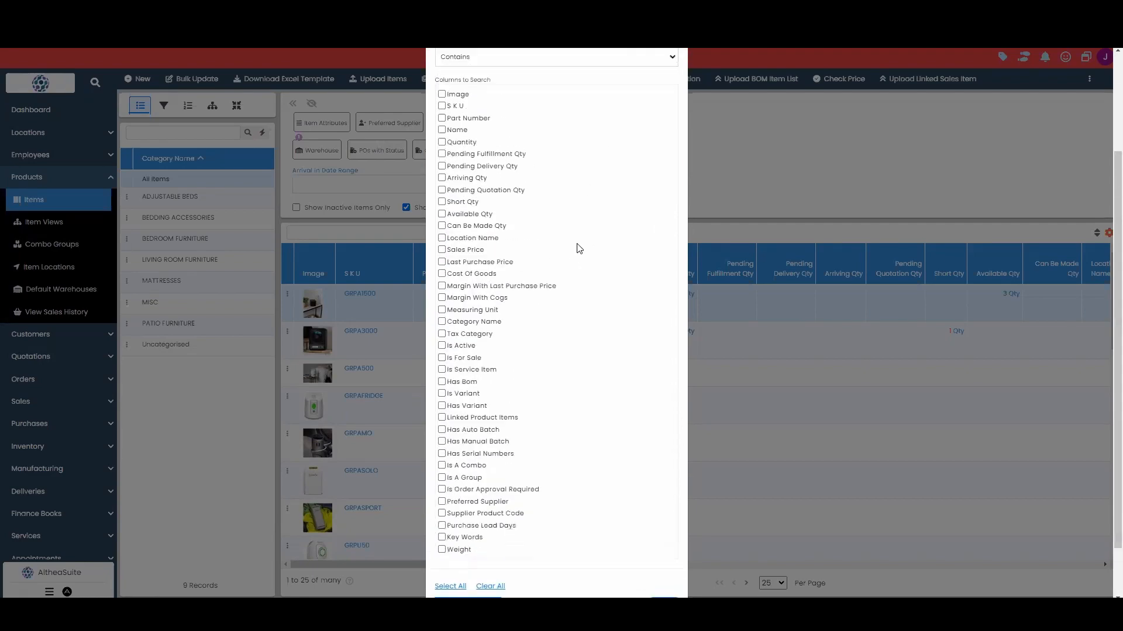
scroll(578, 248, "up", 1)
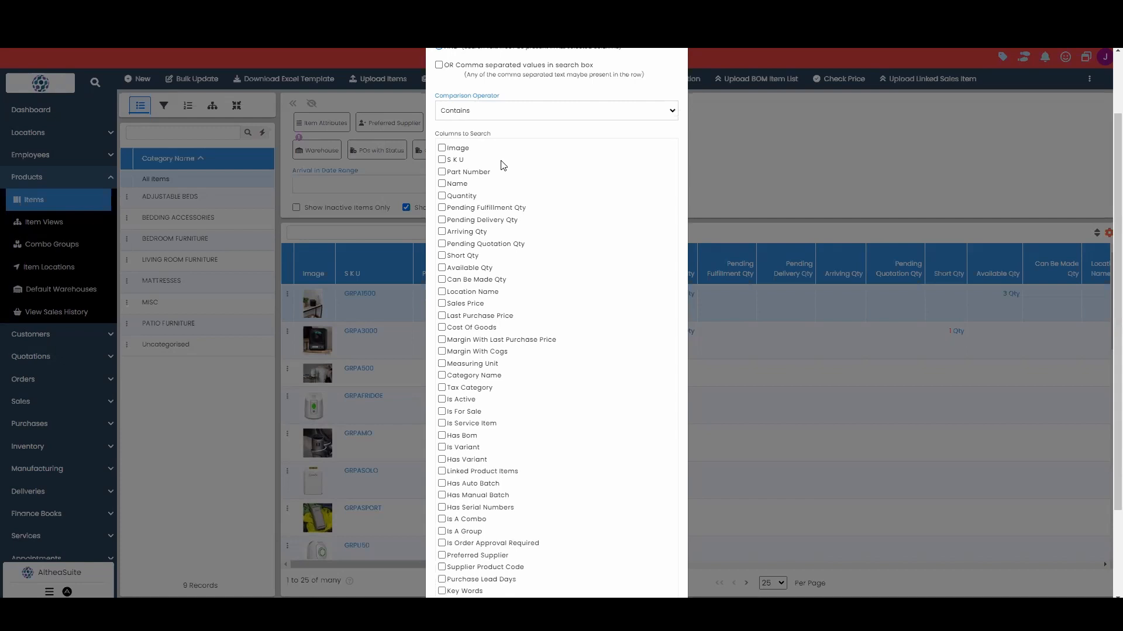
Toggle the S K U, Name and Part Number search columns on and off
left_click(442, 160)
left_click(442, 160)
left_click(443, 183)
left_click(443, 183)
left_click(443, 173)
left_click(443, 173)
Select S K U and Name as the columns to search and apply the advanced search settings
left_click(442, 160)
left_click(442, 184)
scroll(461, 259, "down", 2)
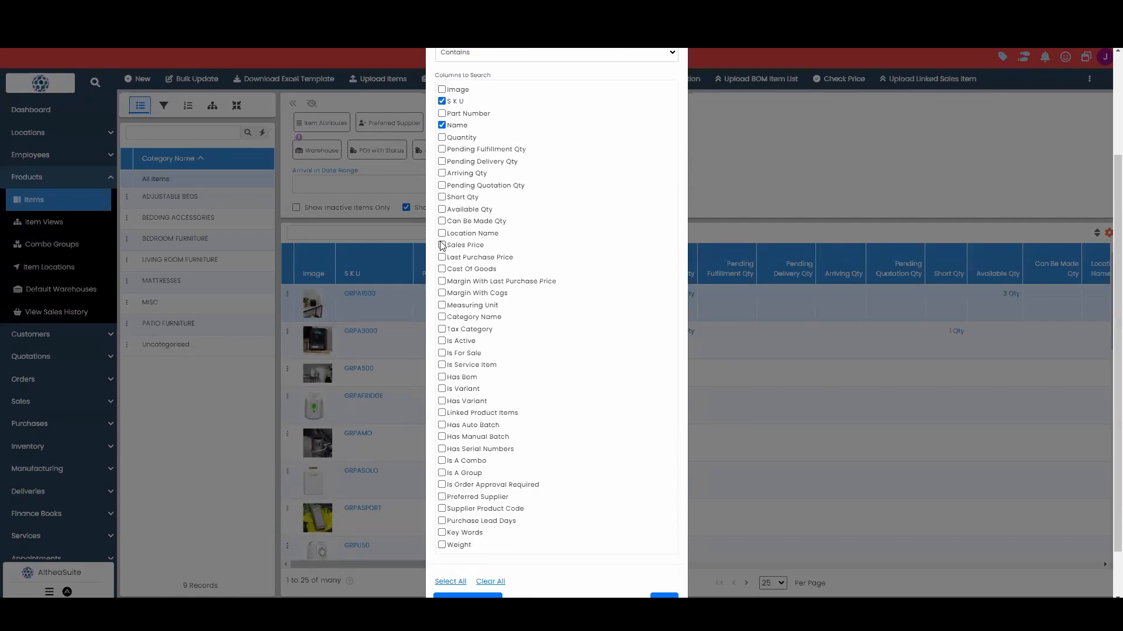
scroll(642, 509, "down", 2)
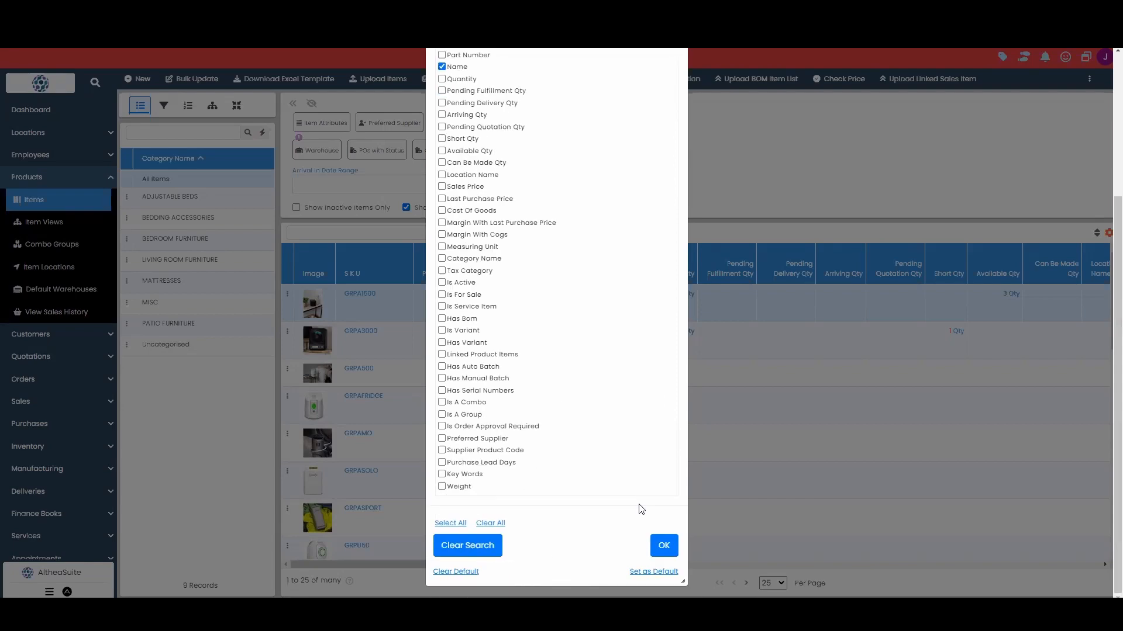
left_click(662, 547)
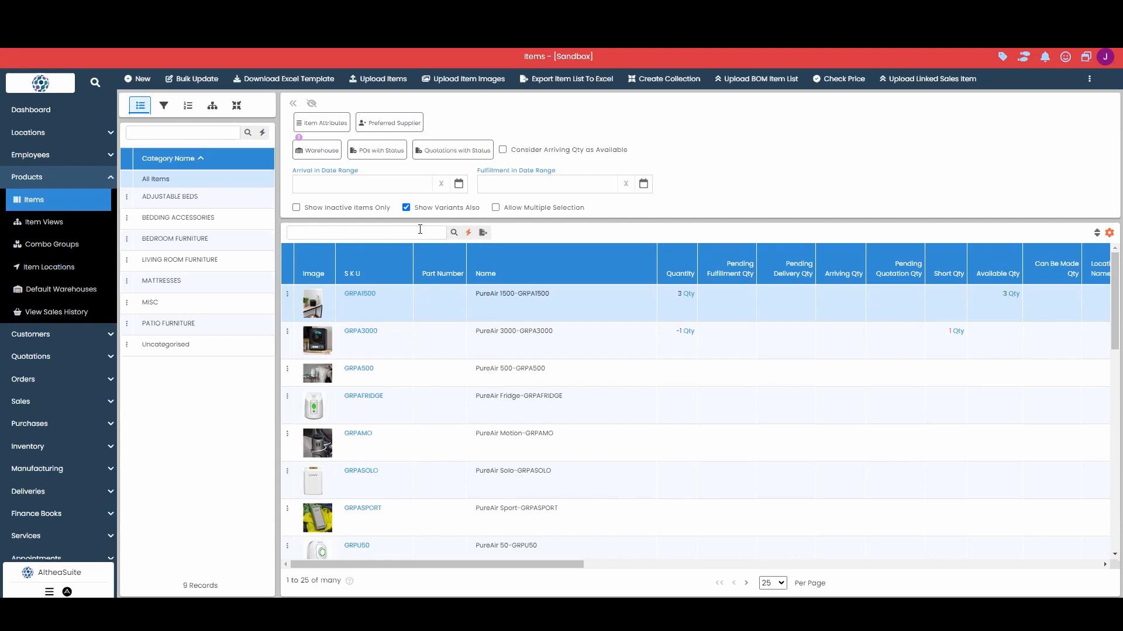
Set the item list's current advanced search settings as the default
left_click(473, 236)
scroll(647, 538, "down", 5)
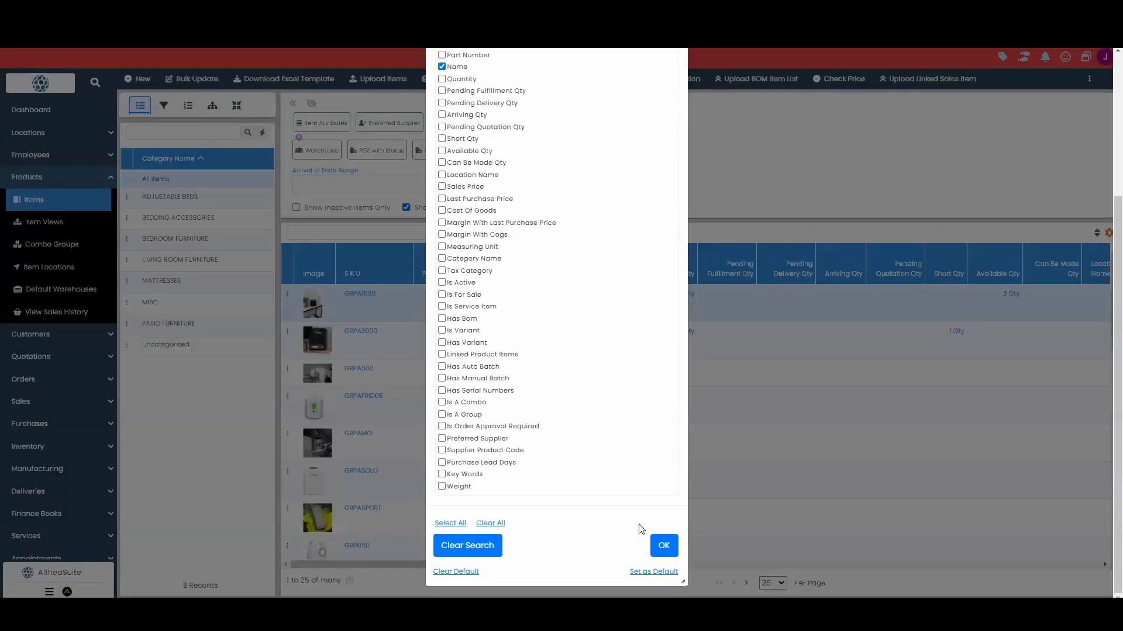
left_click(643, 572)
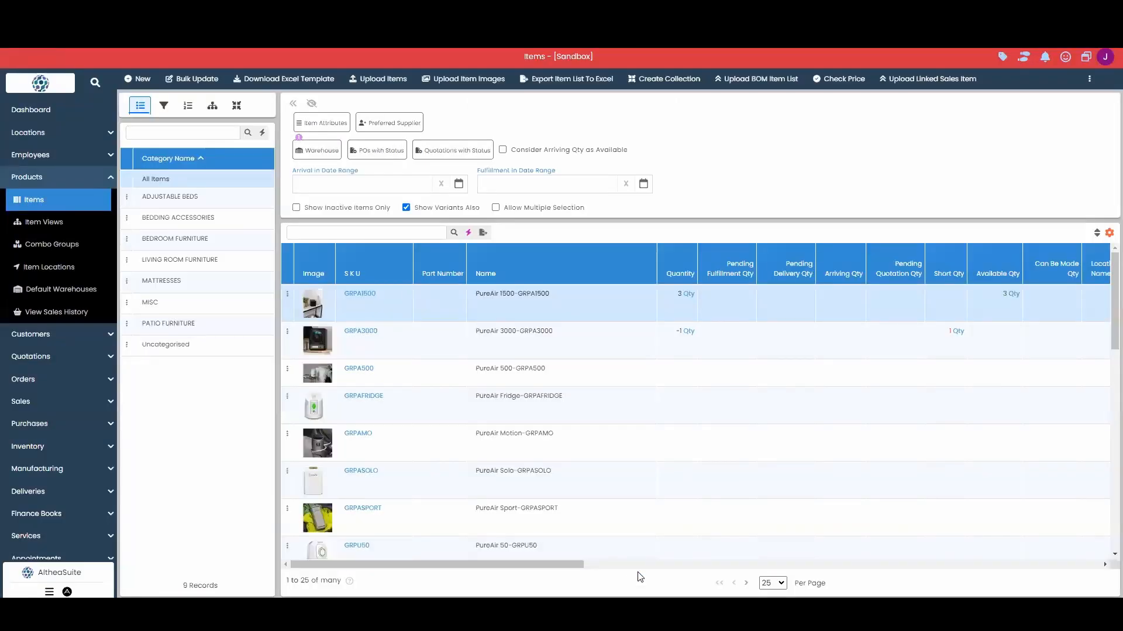
Clear the default advanced search settings of the item list and reopen the advanced search
left_click(467, 234)
scroll(526, 444, "down", 5)
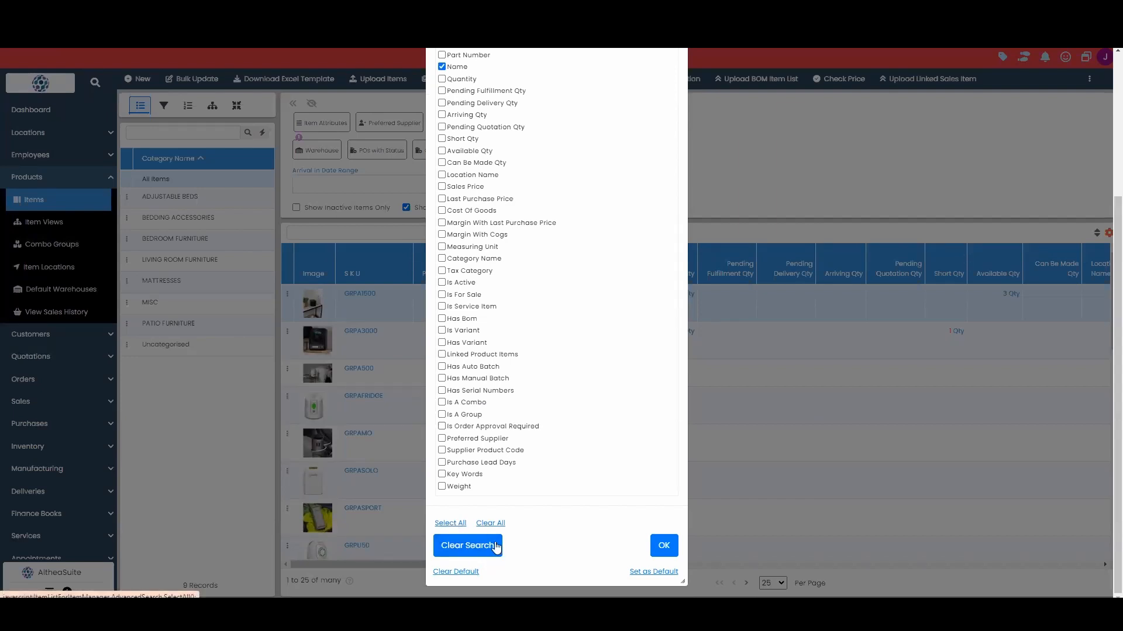
left_click(466, 573)
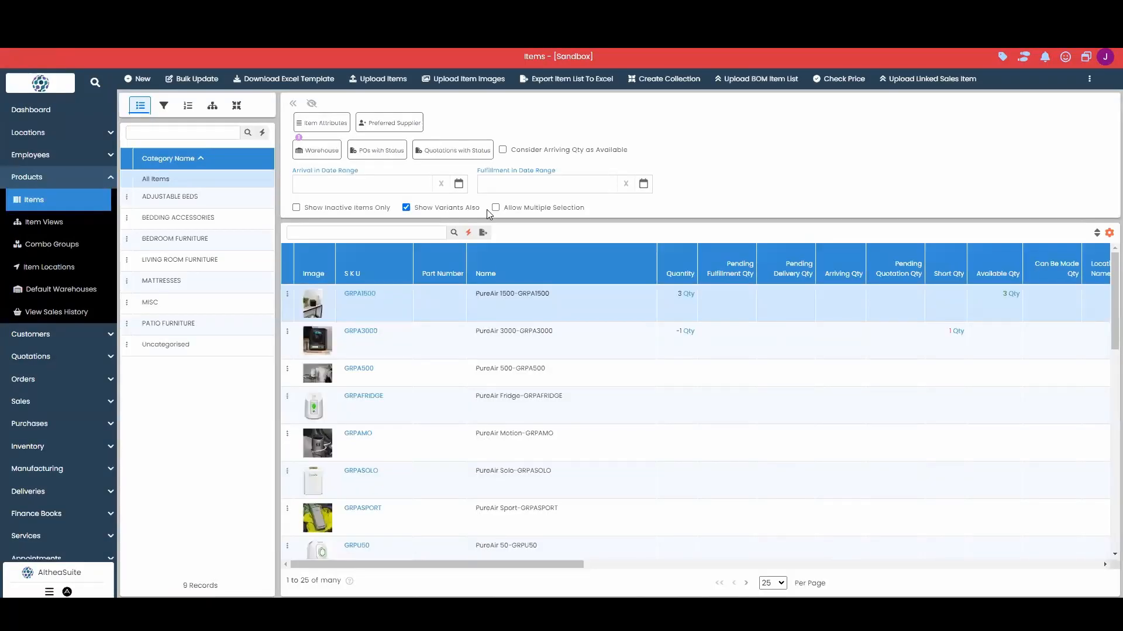
left_click(468, 233)
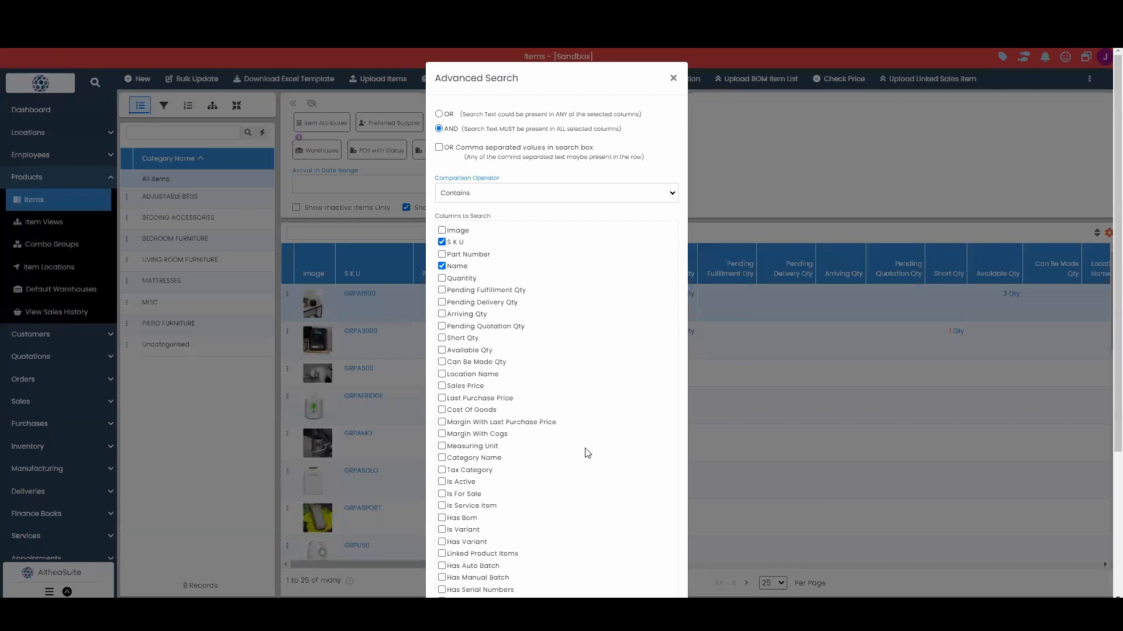
Deselect all columns to search and clear the item list's advanced search
scroll(587, 454, "down", 3)
left_click(497, 524)
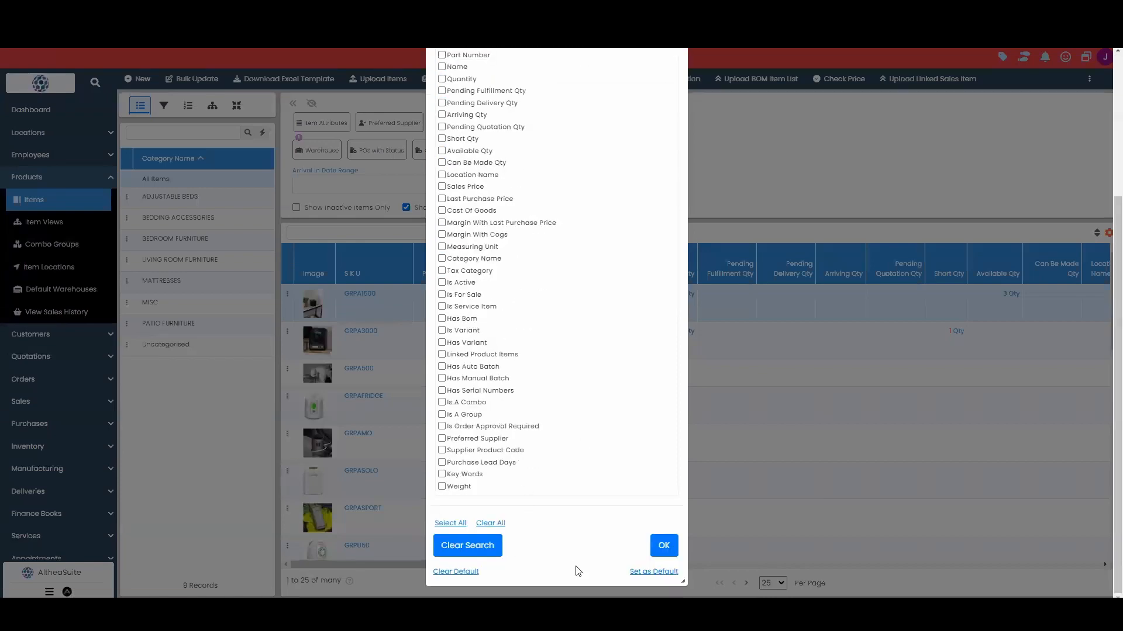
left_click(494, 547)
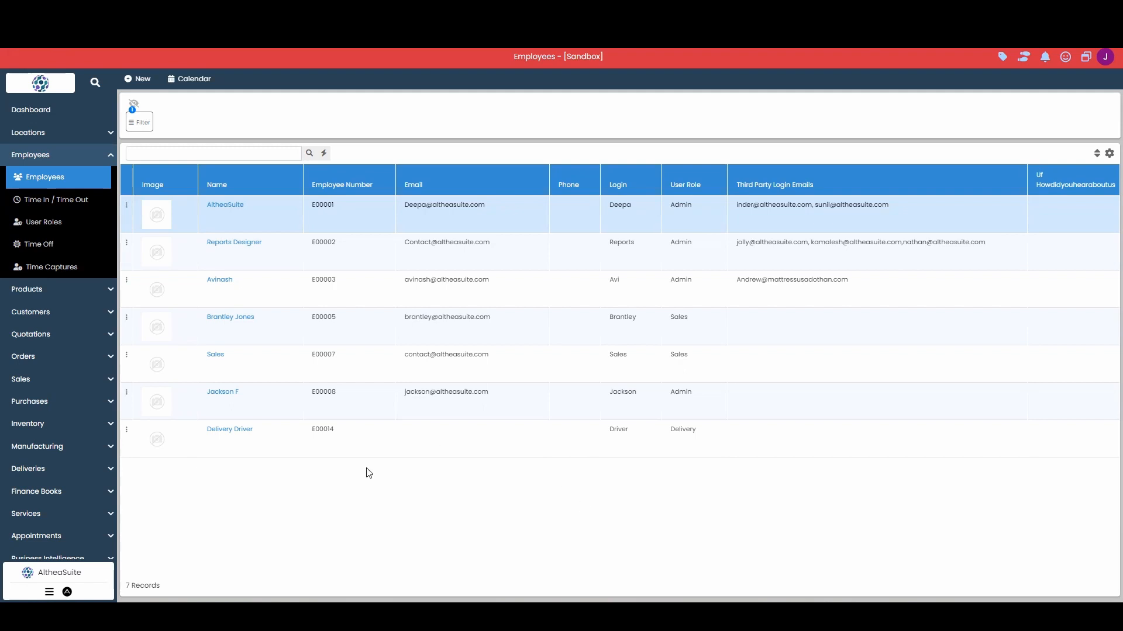
Start a new employee record and replace its preset employee number with a custom one
left_click(395, 304)
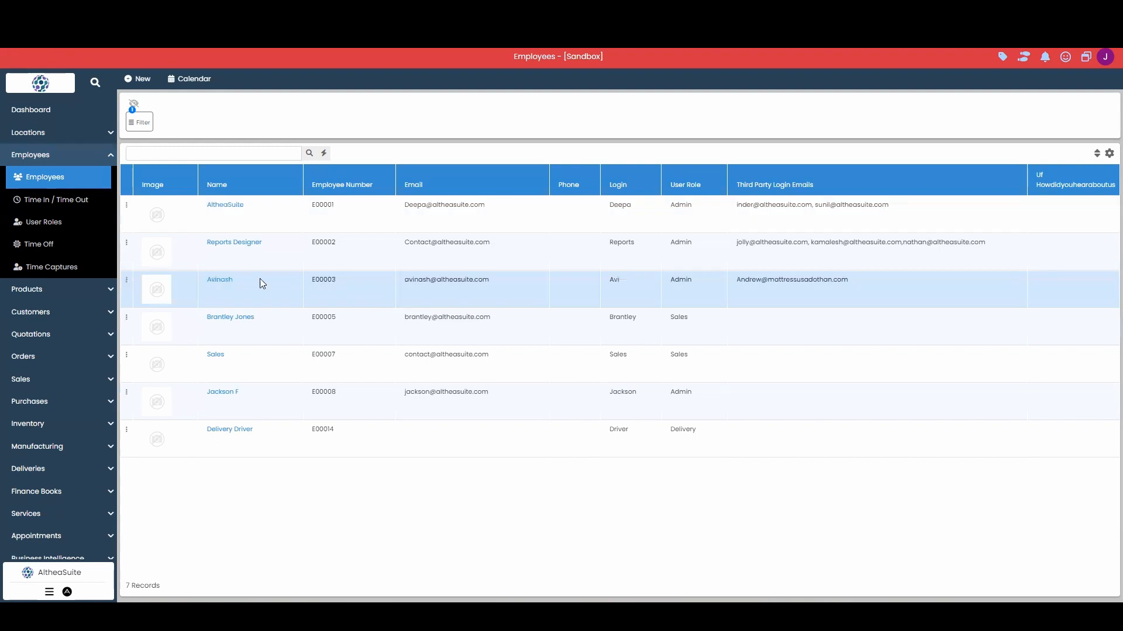
left_click(135, 84)
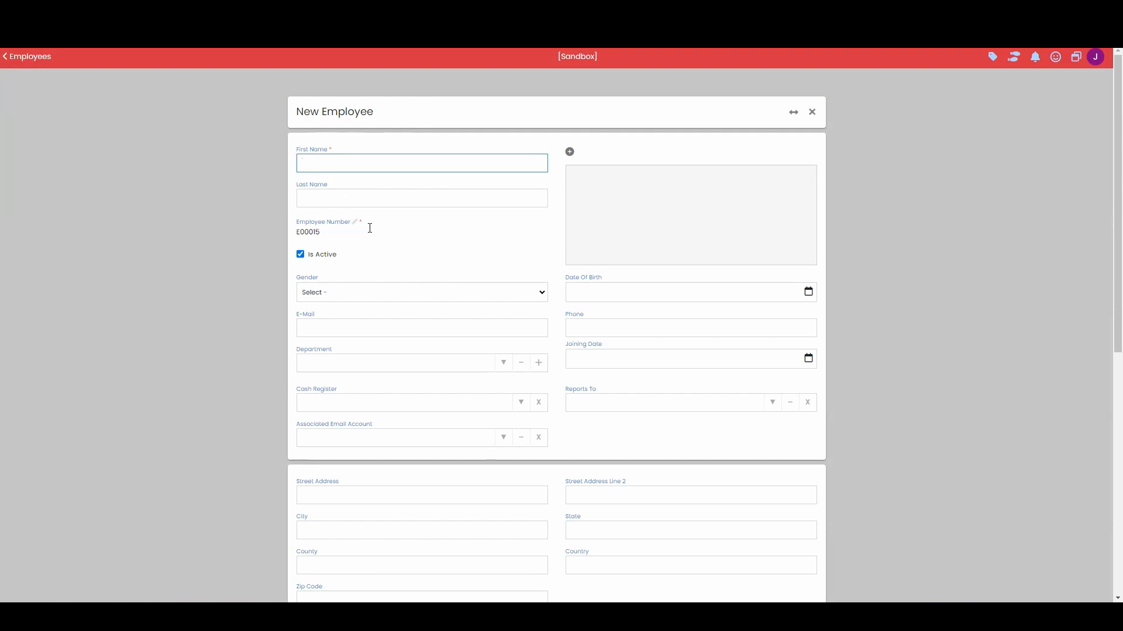
left_click(357, 200)
left_click(379, 237)
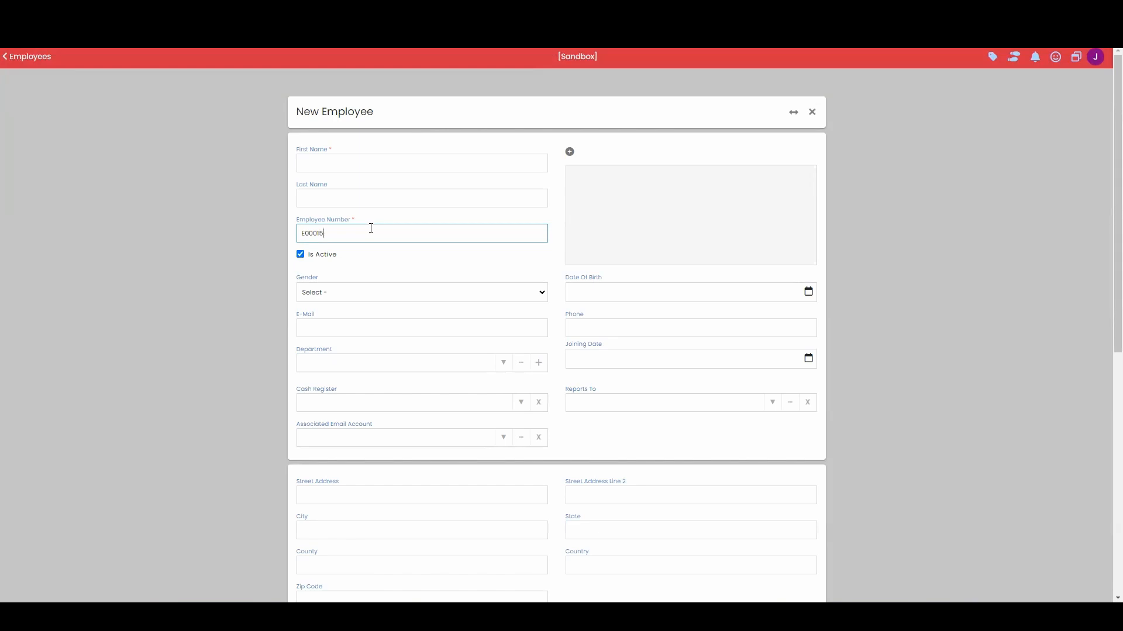
key("ctrl+a")
type("12345")
Switch the new employee's Is Active option off and on again, and open and close the picture selection
left_click(300, 256)
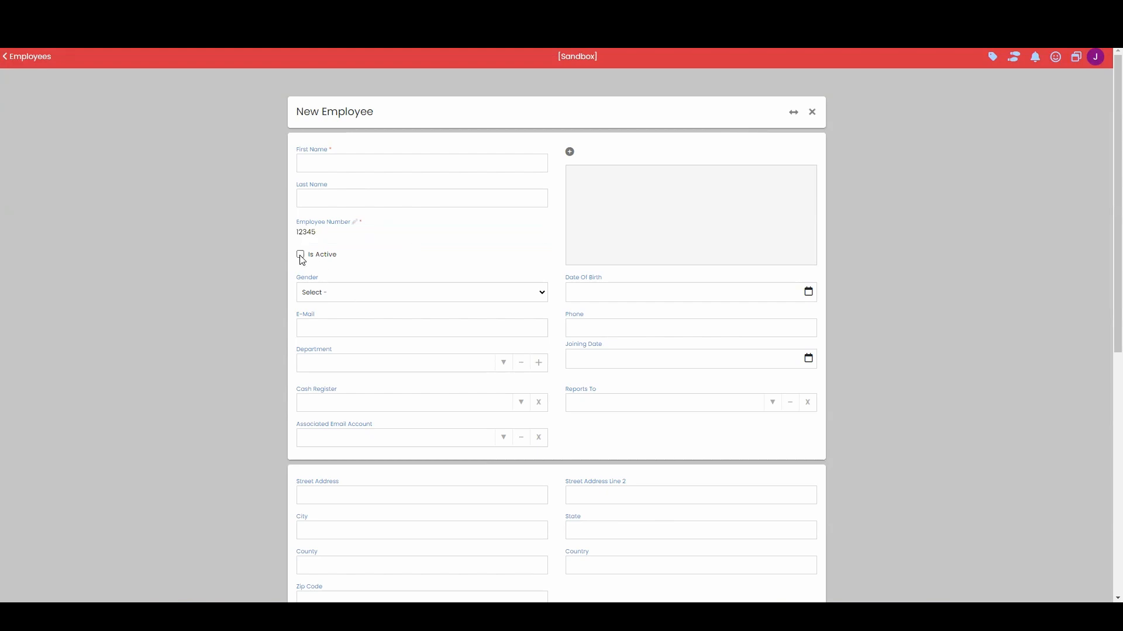
left_click(301, 256)
left_click(570, 153)
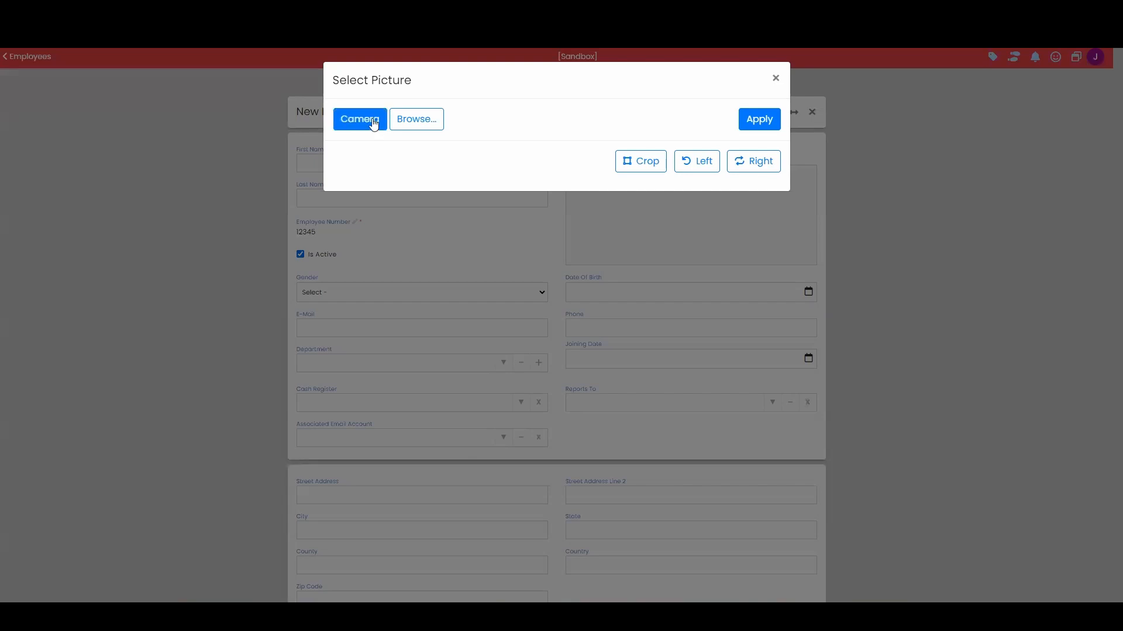
left_click(776, 79)
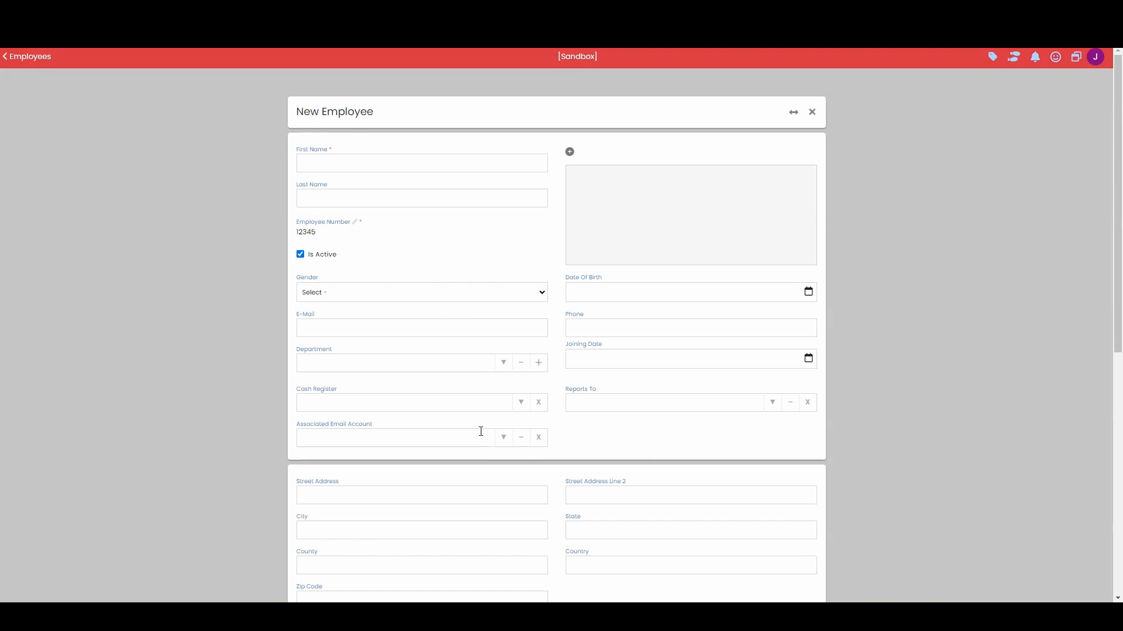
Enable Has Login for the new employee
scroll(481, 433, "down", 4)
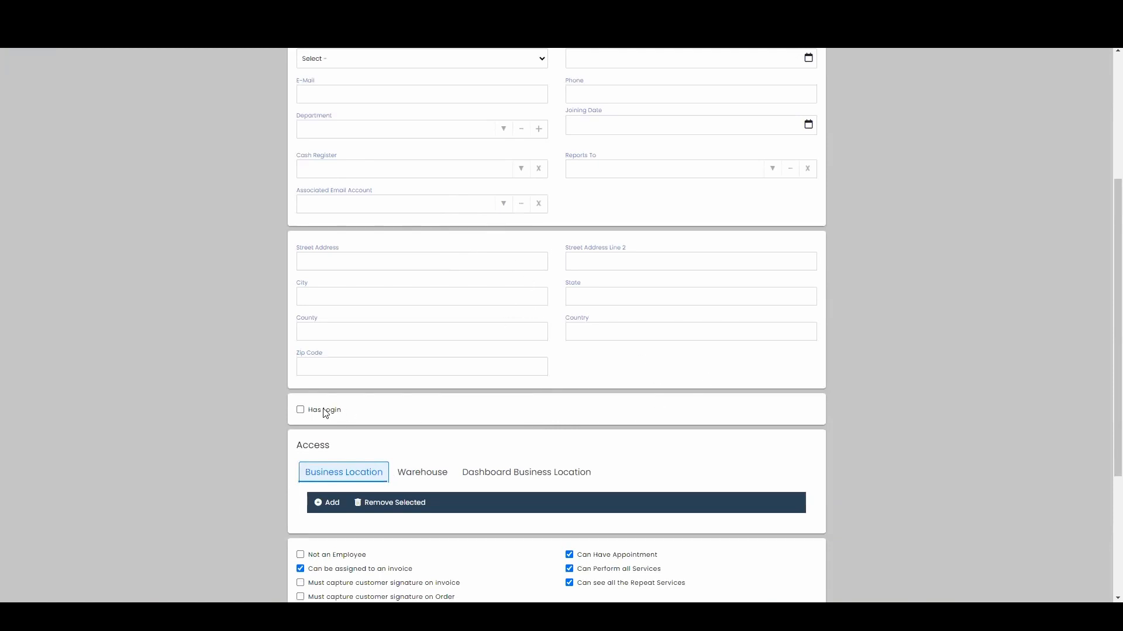
left_click_drag(306, 414, 363, 414)
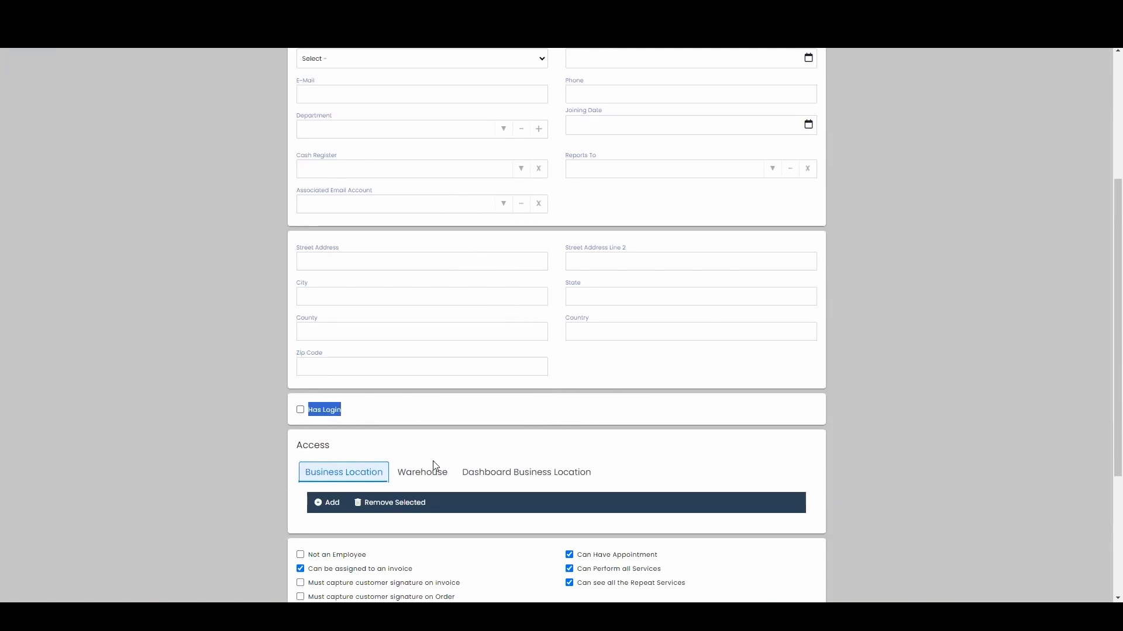
left_click(356, 415)
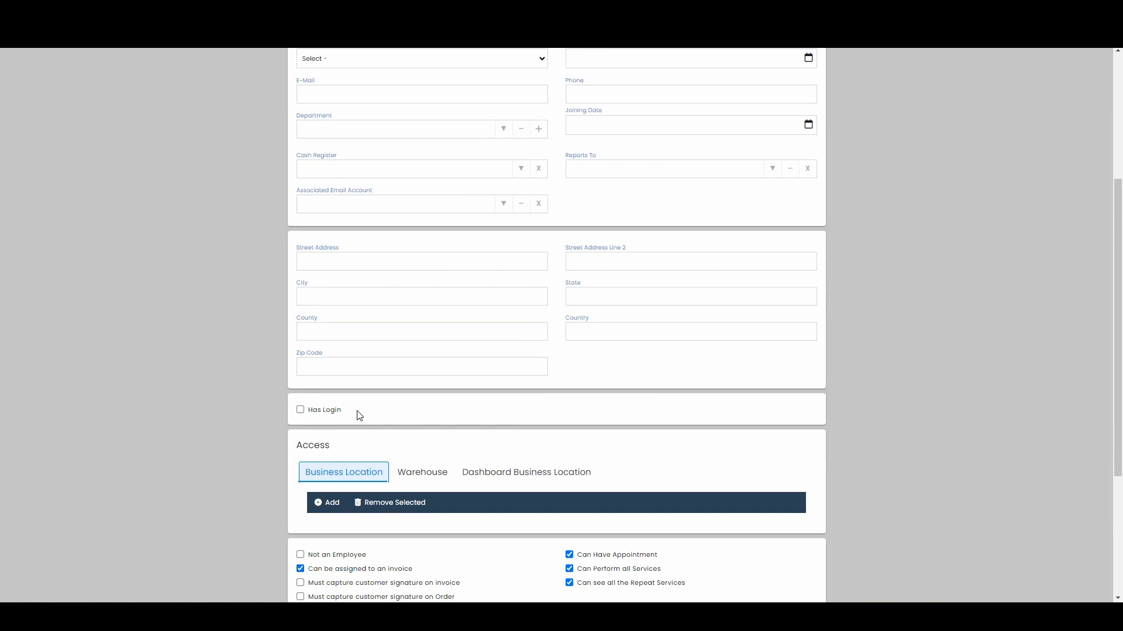
left_click(300, 410)
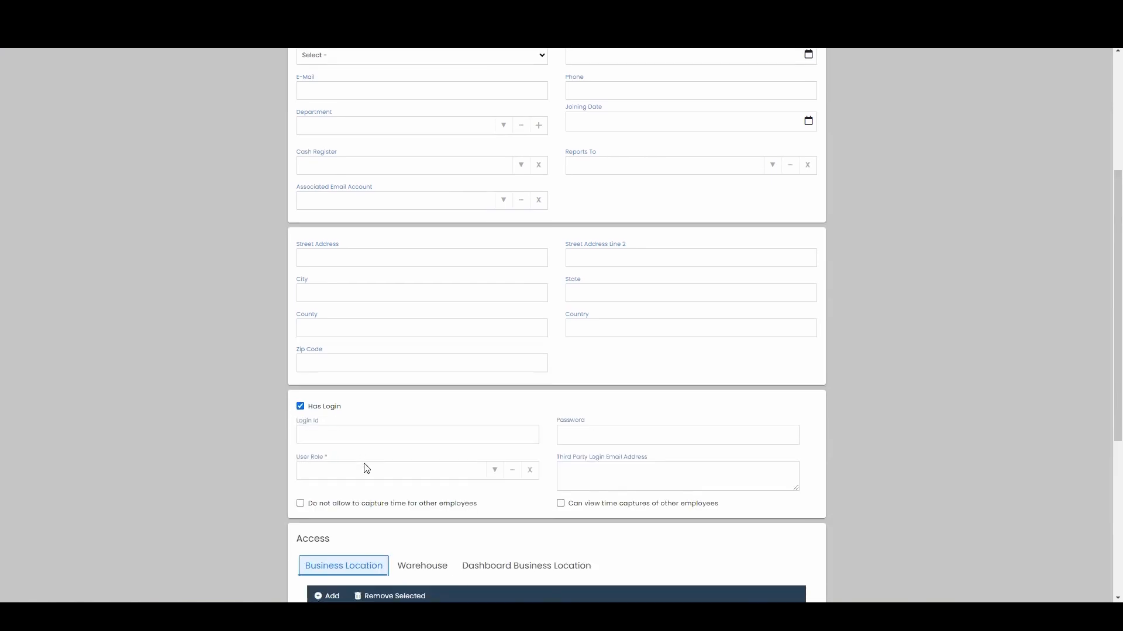
Look over the new employee's Login Id, Password, User Role and Third Party Login Email Address fields
scroll(366, 469, "down", 2)
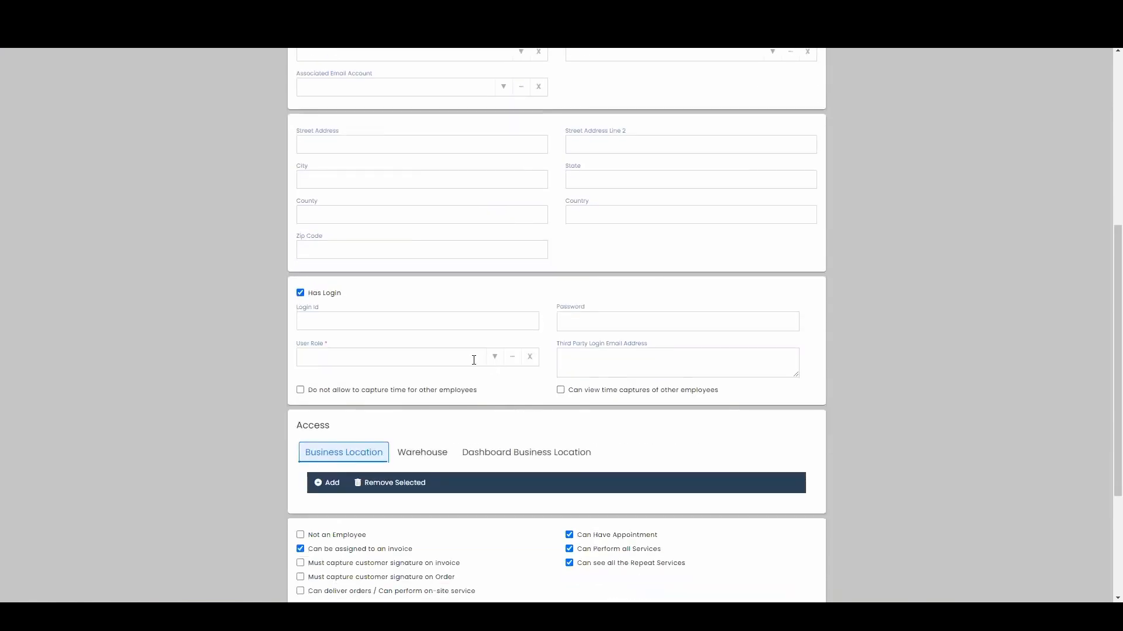
left_click(432, 323)
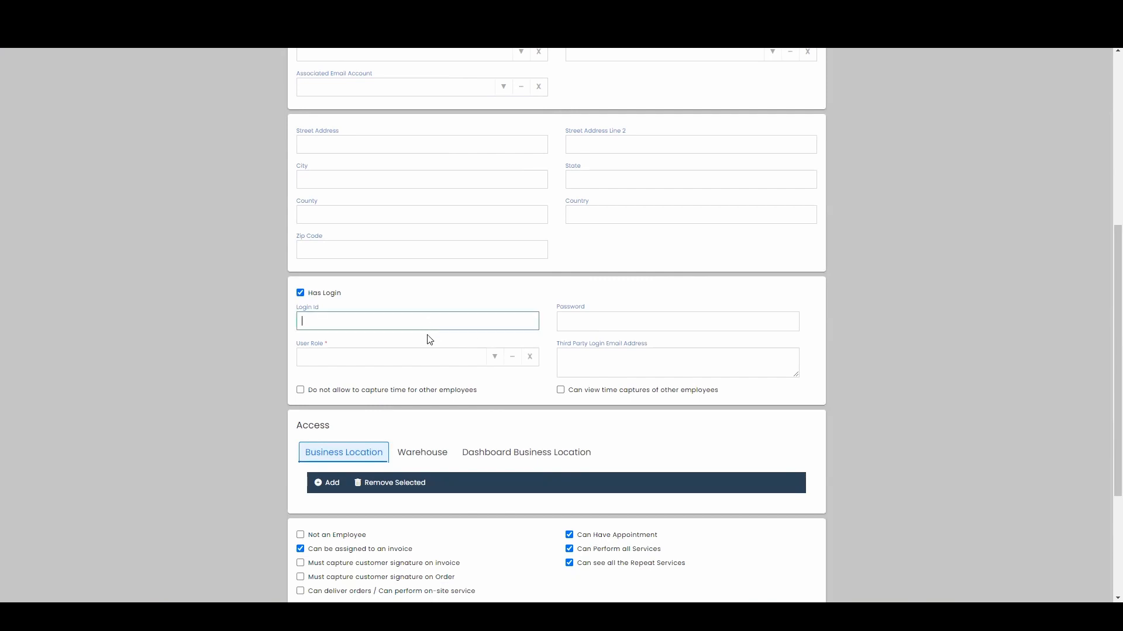
left_click(613, 329)
left_click(494, 360)
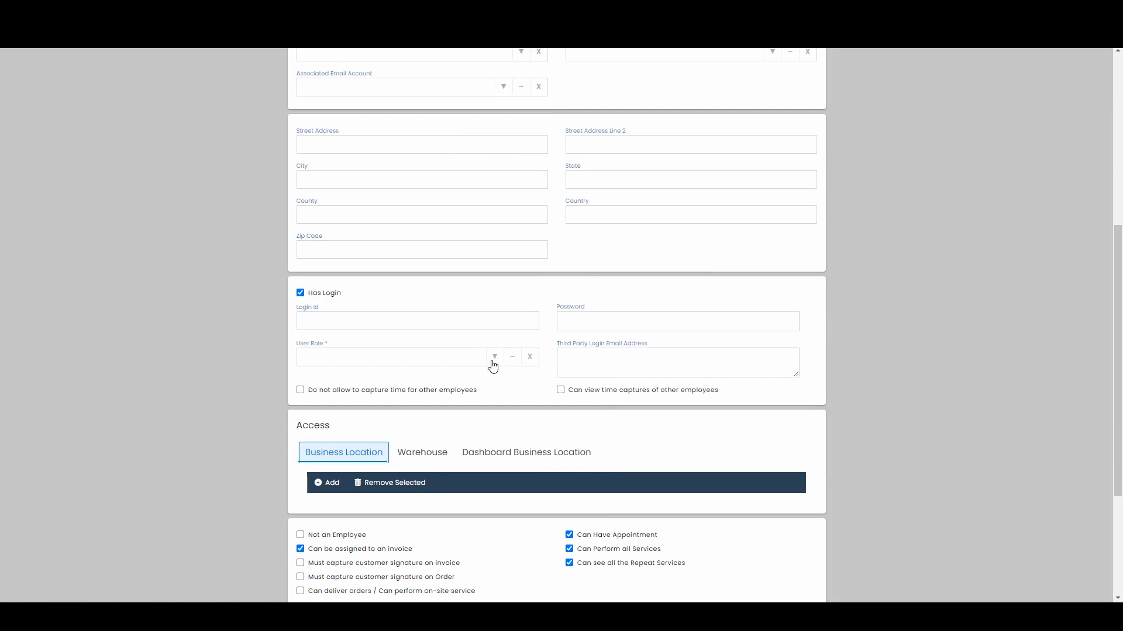
left_click(571, 360)
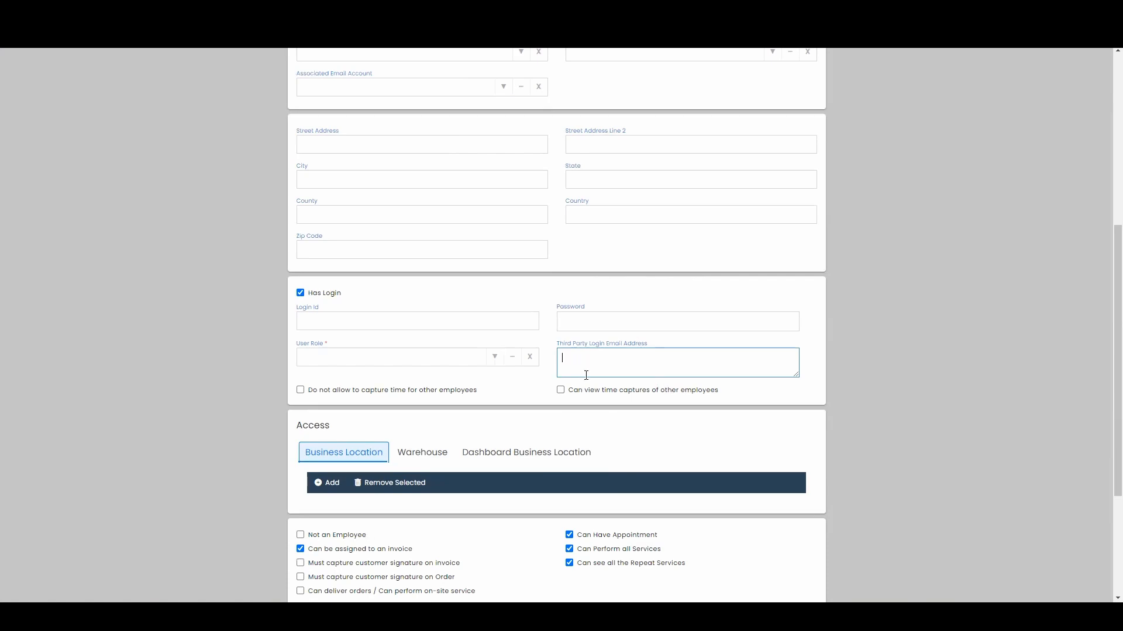
View the employee's Warehouse and Dashboard Business Location access settings
scroll(581, 386, "down", 3)
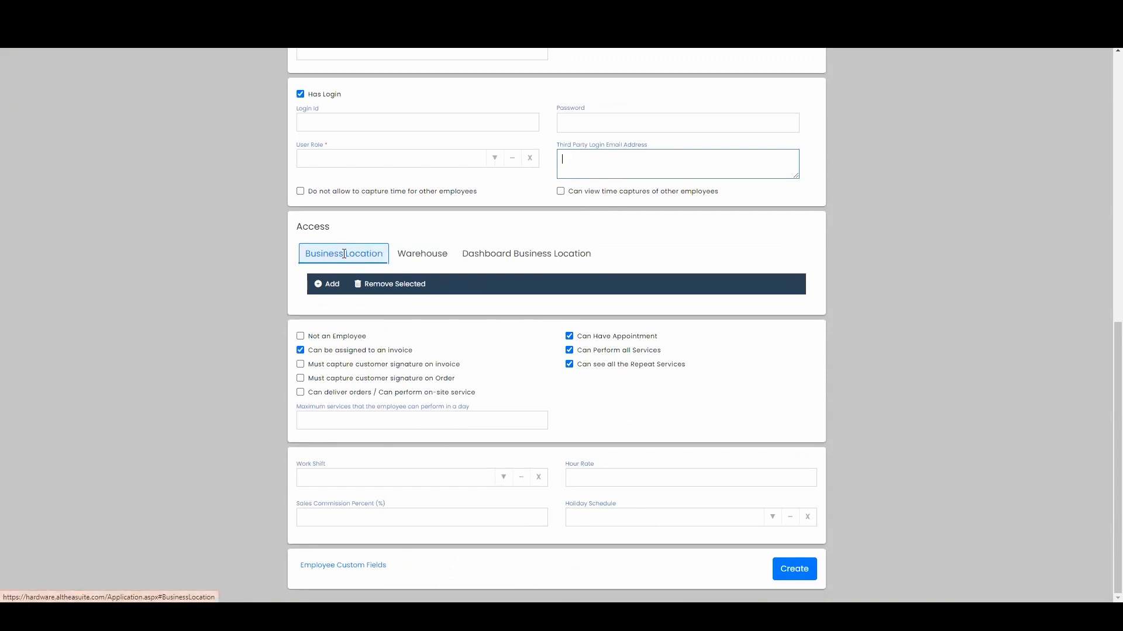
left_click(405, 259)
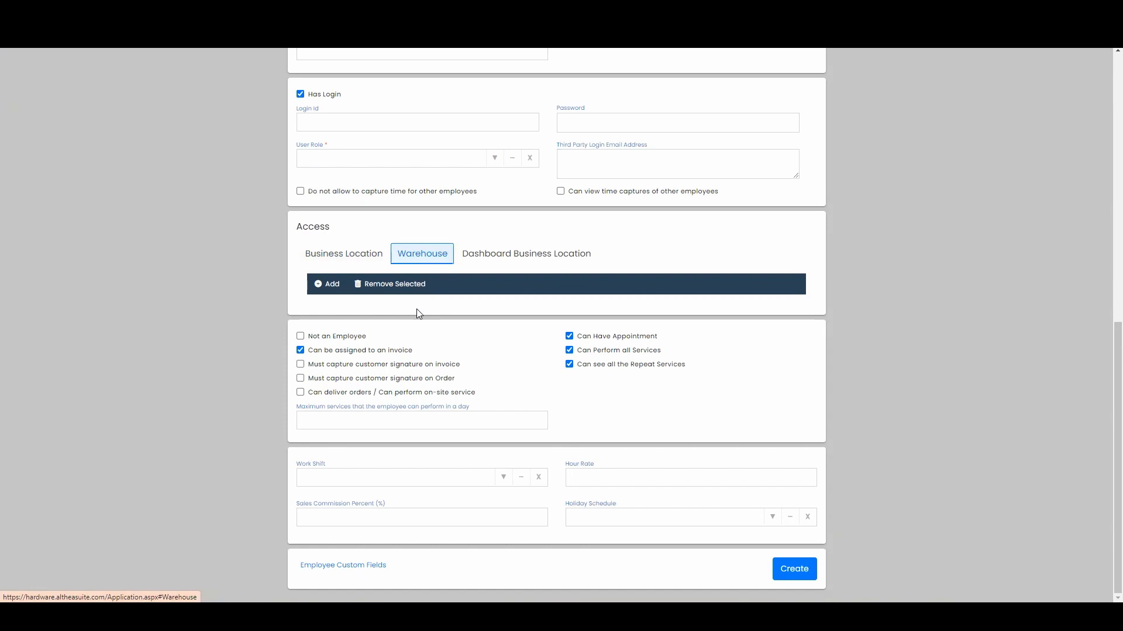
left_click(461, 253)
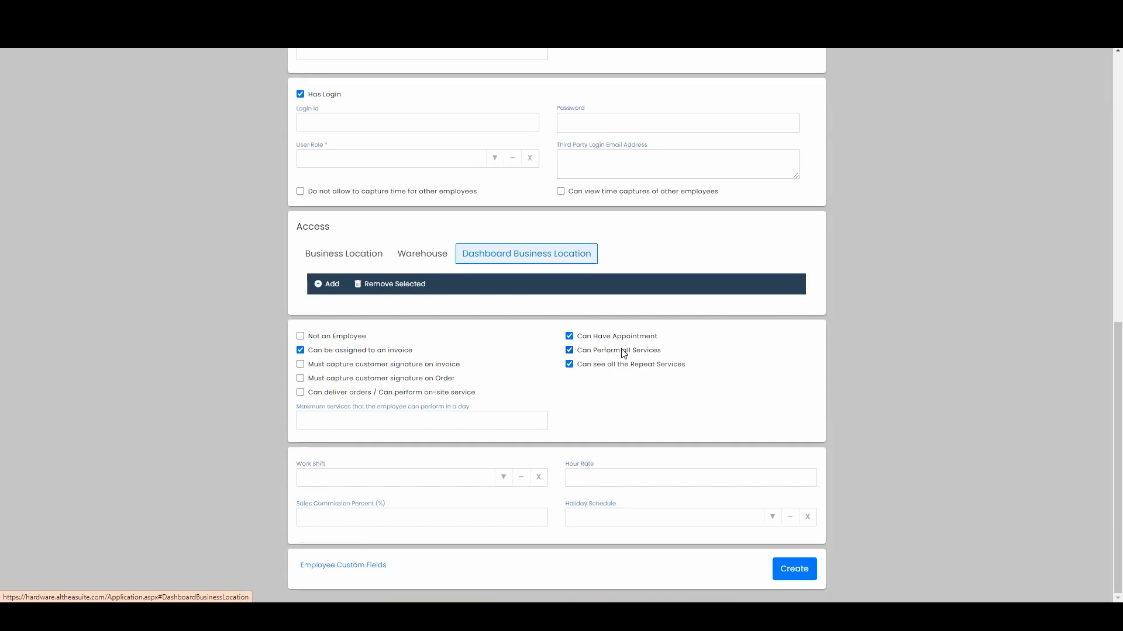
Turn off Can Perform all Services to view the employee's service selection, and turn it back on
left_click(568, 350)
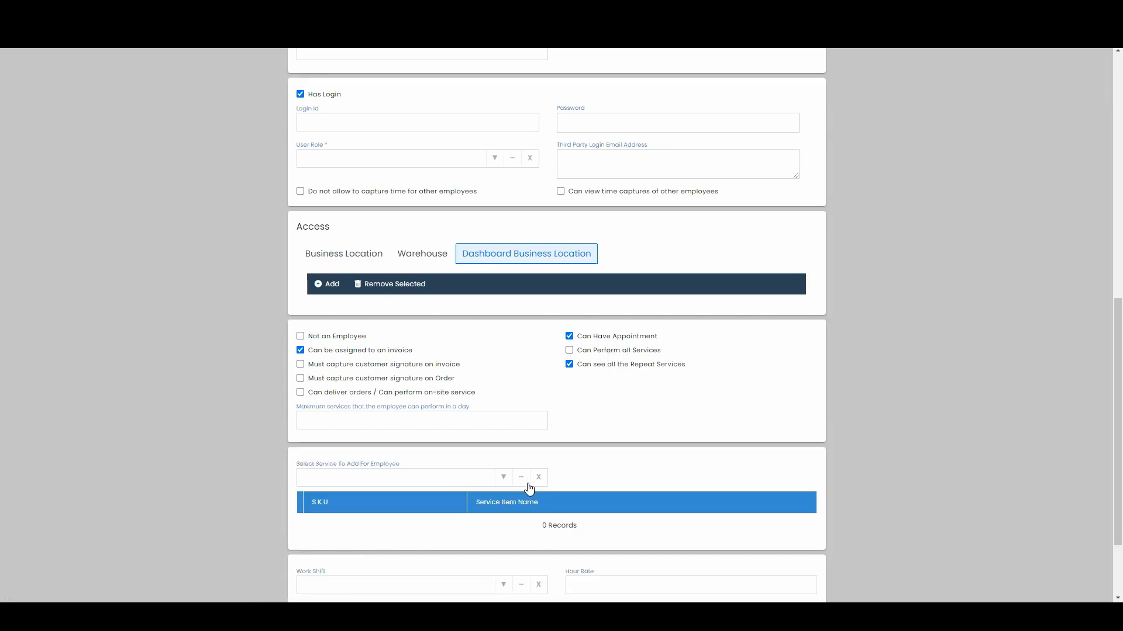
left_click(507, 480)
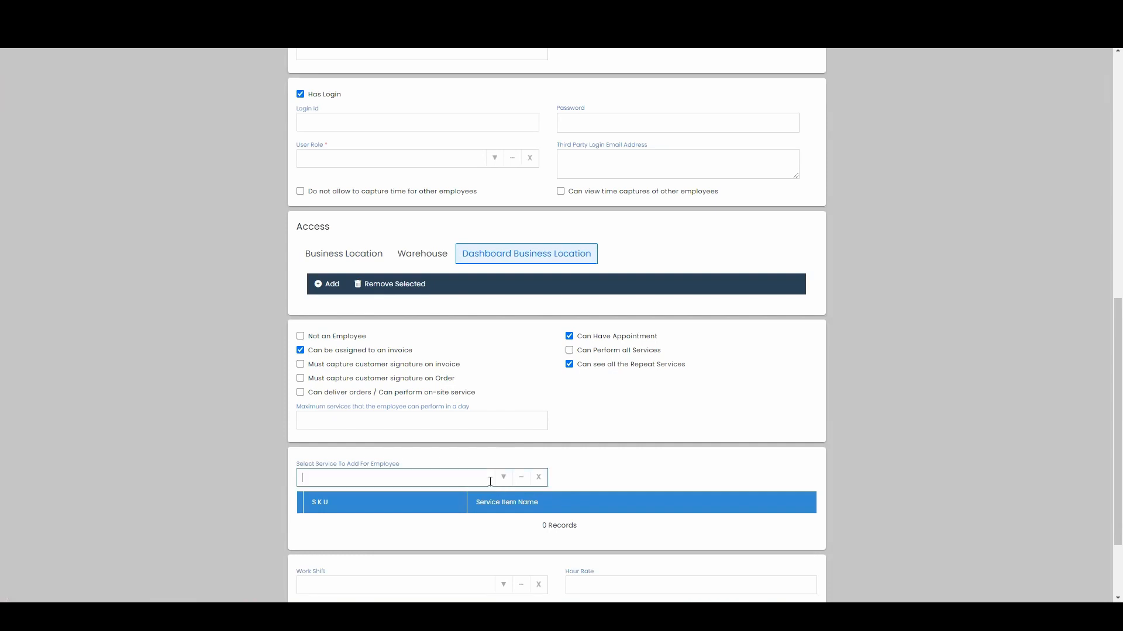
left_click(572, 451)
left_click(572, 351)
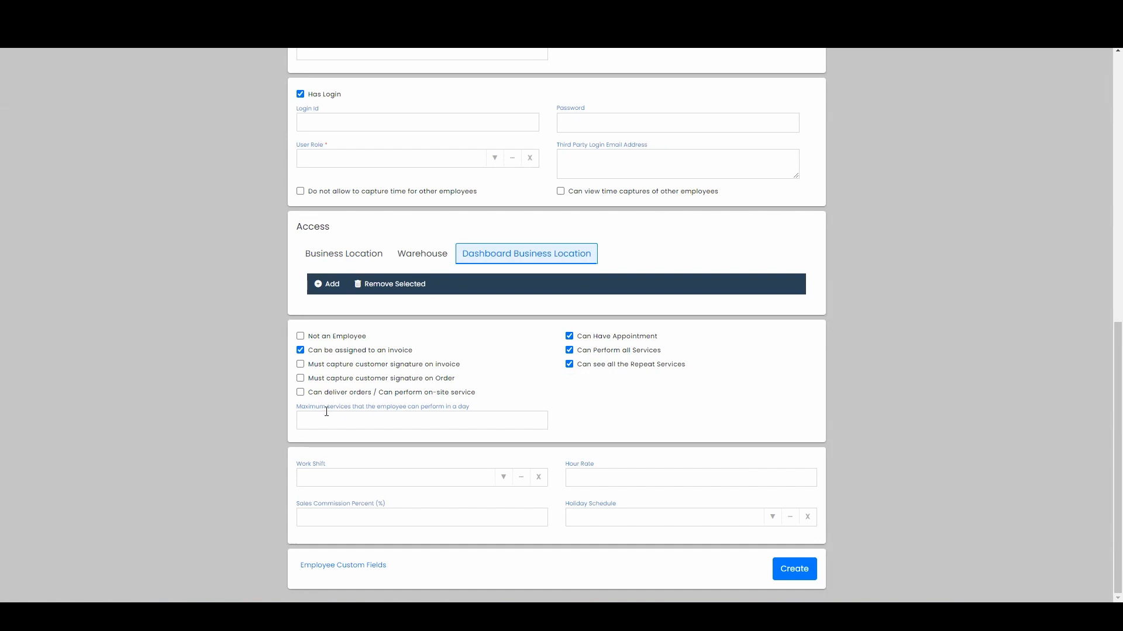
Examine the employee's maximum daily services, Work Shift, Hour Rate, Sales Commission Percent and Holiday Schedule fields
left_click(349, 422)
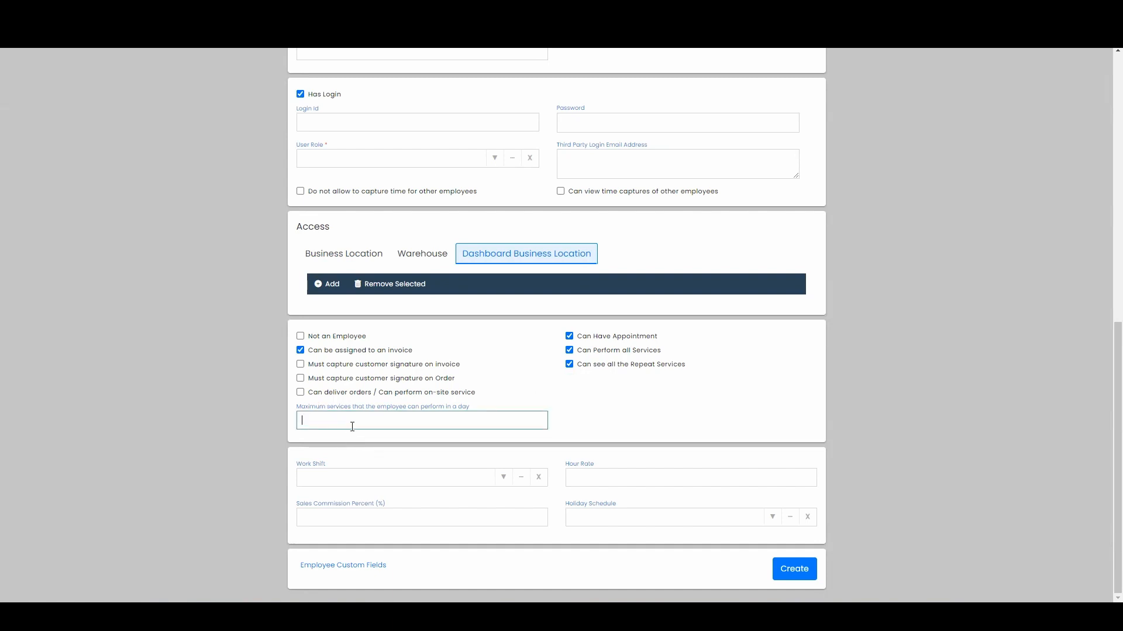
left_click(464, 477)
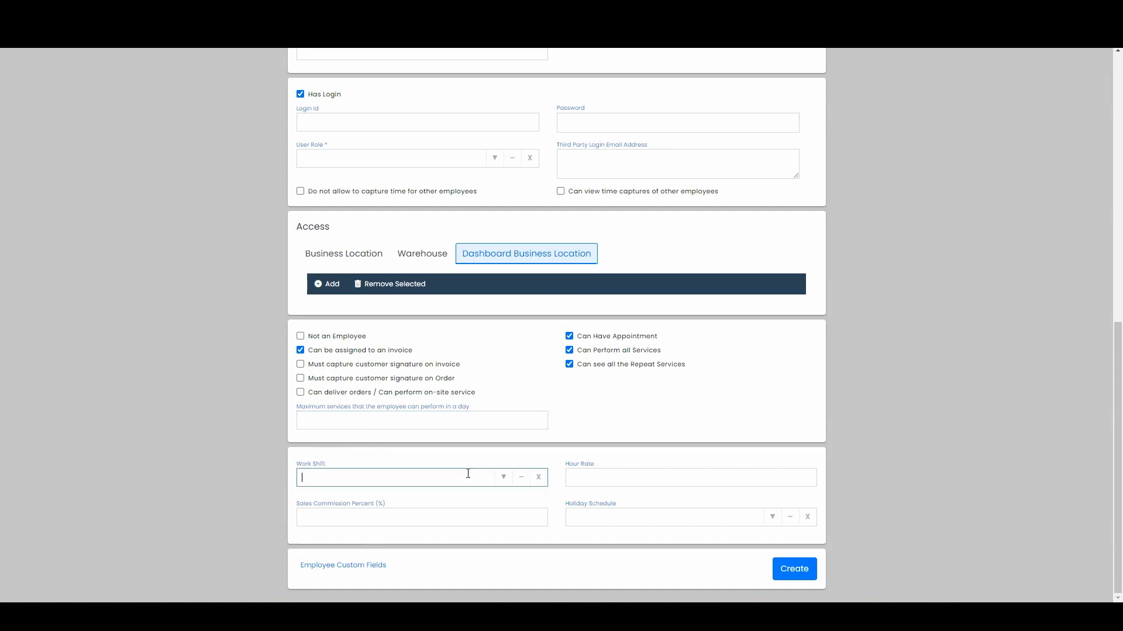
left_click(646, 471)
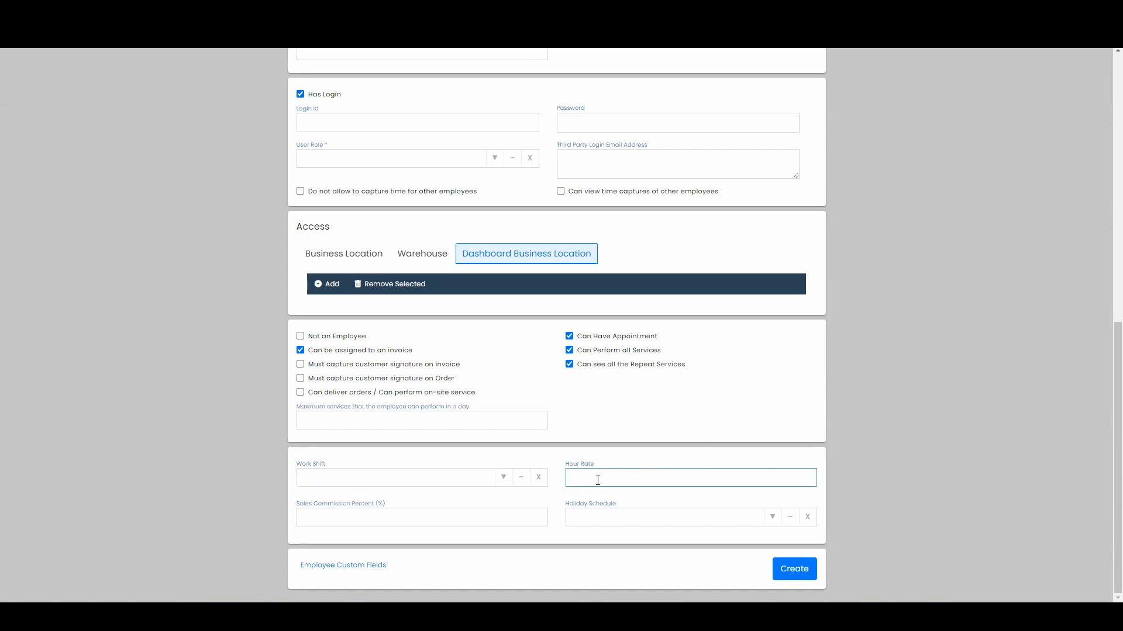
left_click(416, 513)
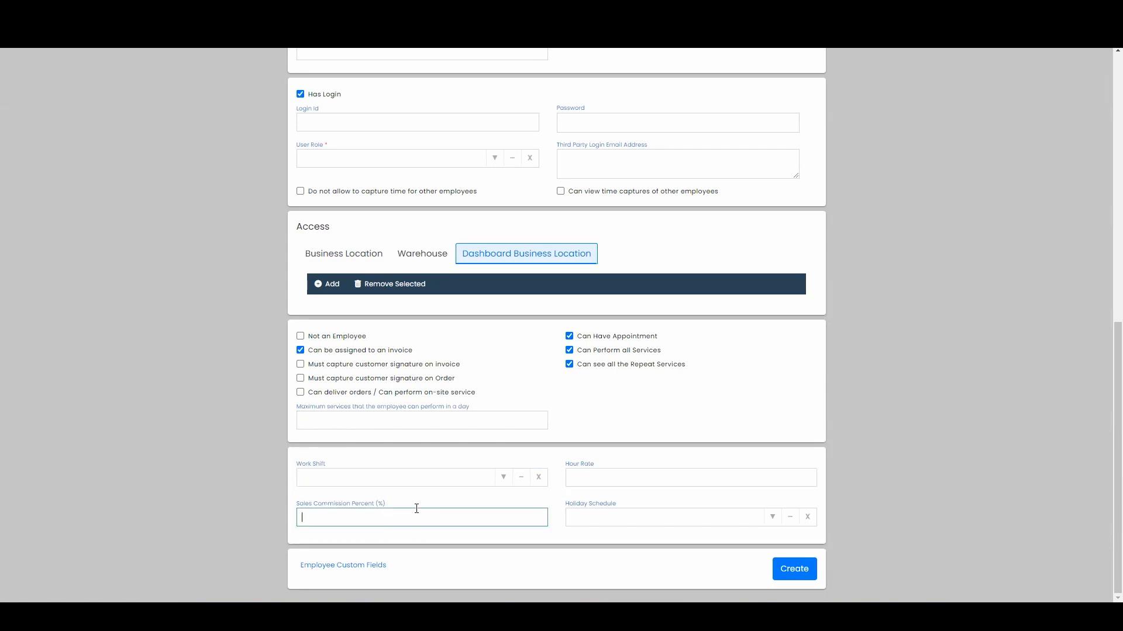
left_click(621, 520)
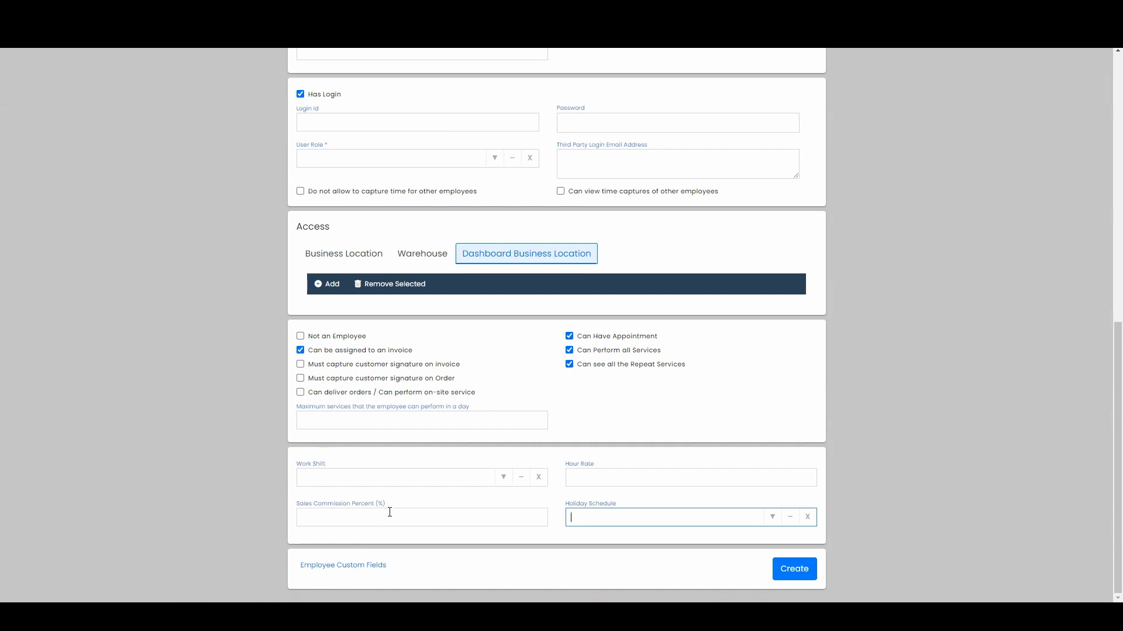
Create an employee custom field named Mobile Number with the Number type and apply it to the employee form
left_click(383, 566)
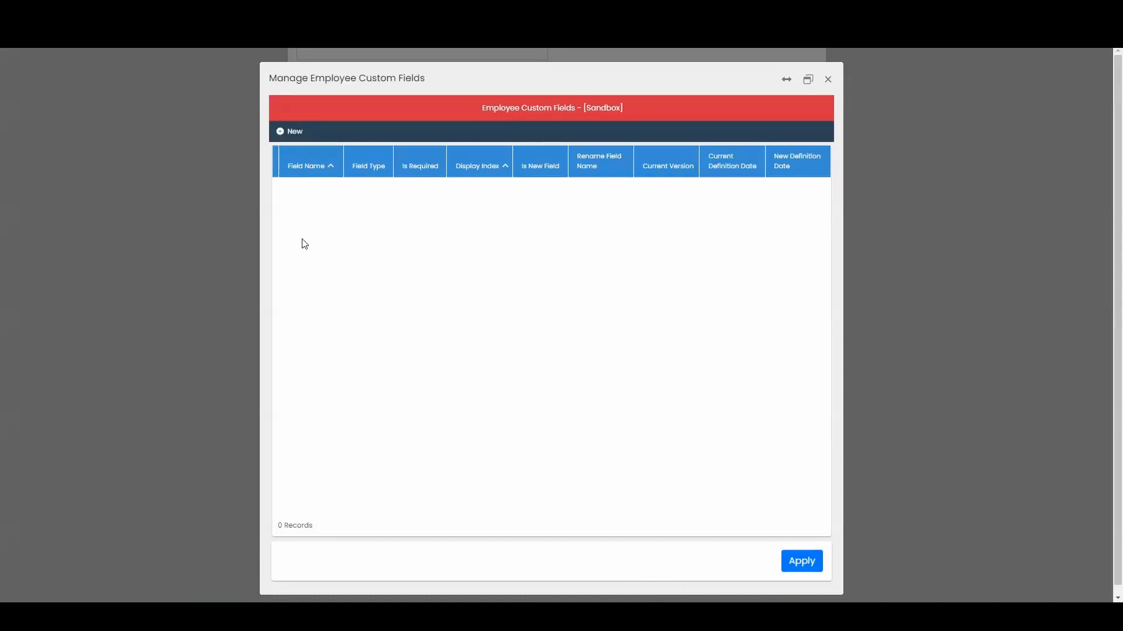
left_click(288, 132)
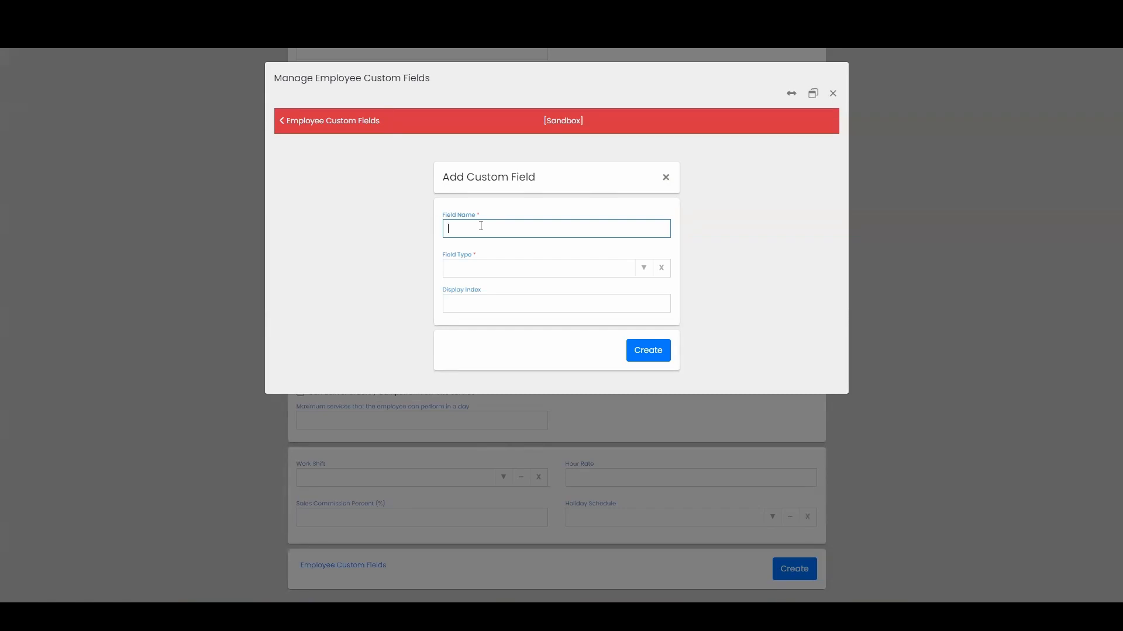
type("Mobile Number")
left_click(639, 270)
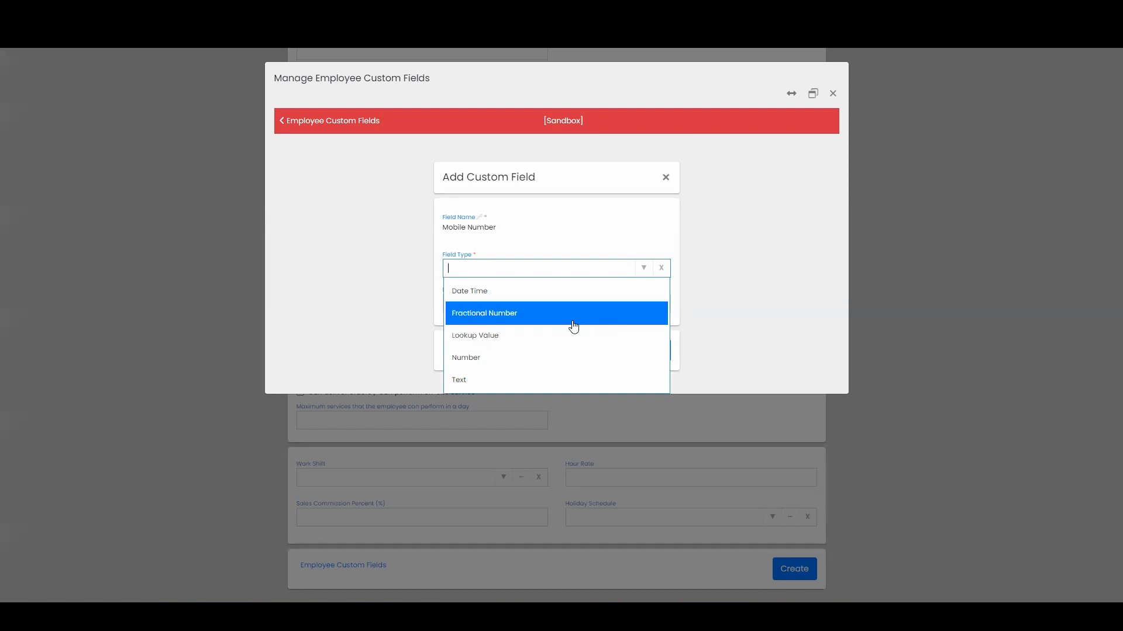
left_click(531, 357)
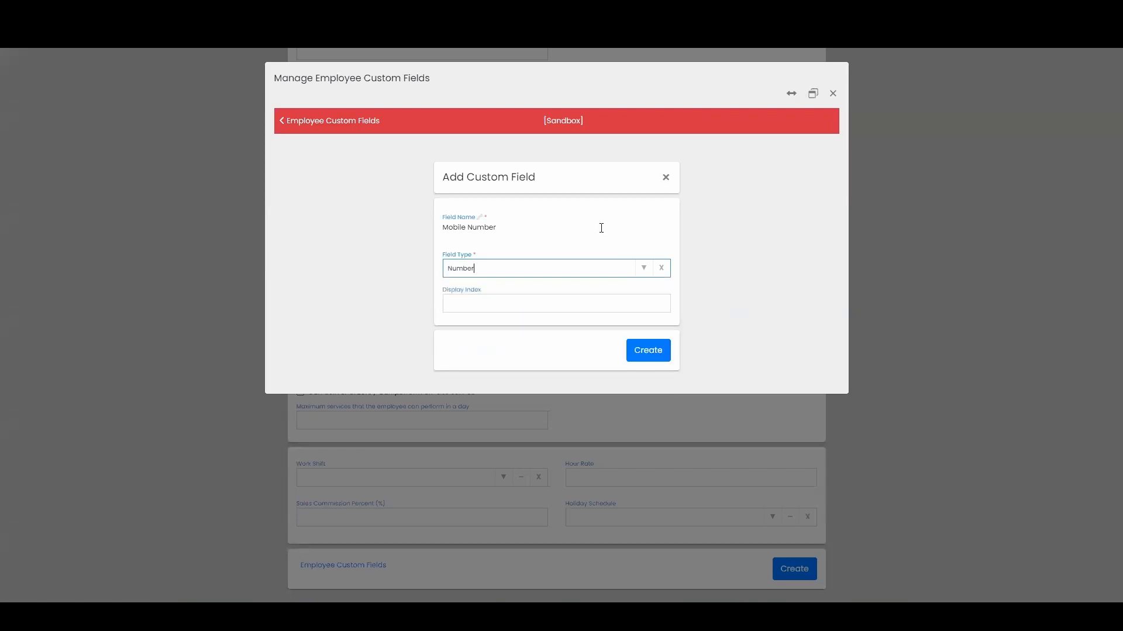
left_click(652, 353)
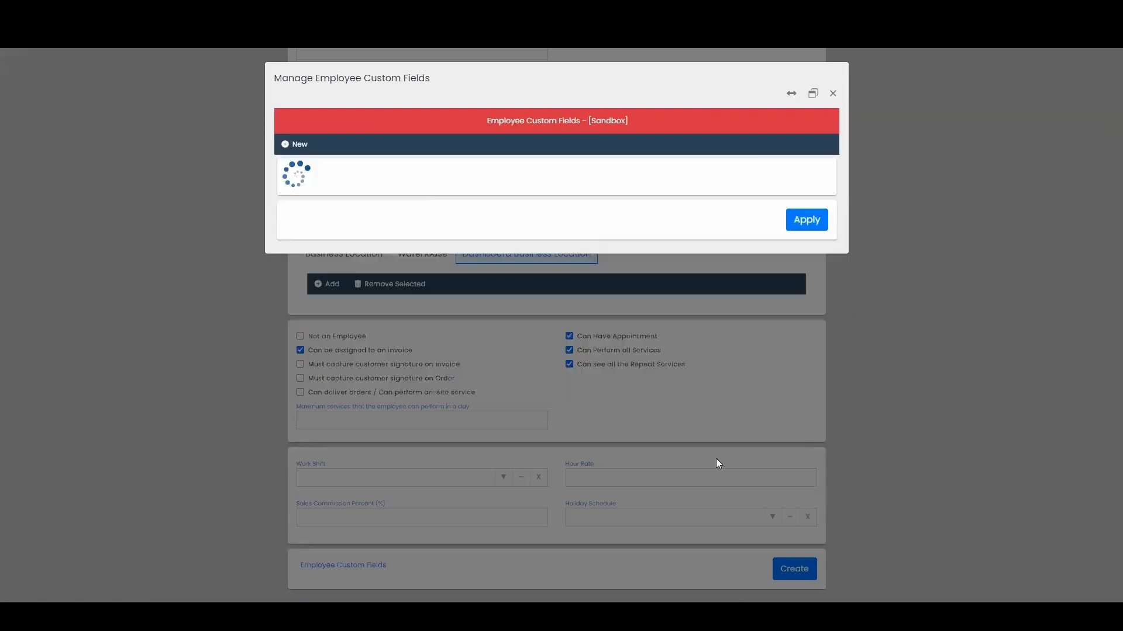
left_click(802, 561)
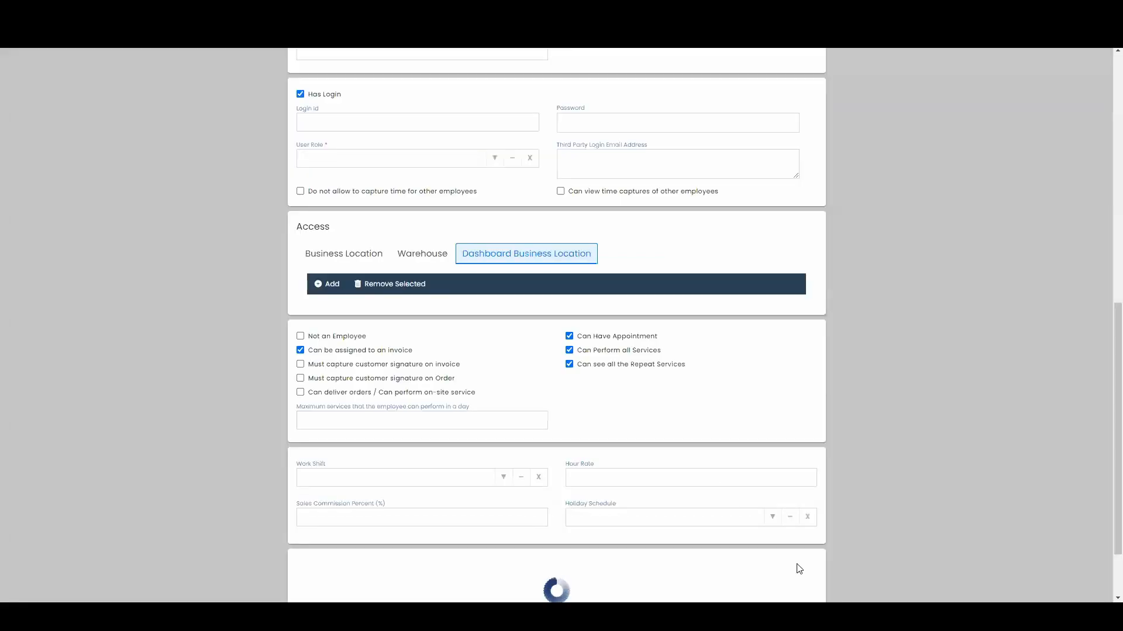
Check the Mobile Number custom field in the new employee form and return toward the form's beginning
scroll(796, 566, "down", 2)
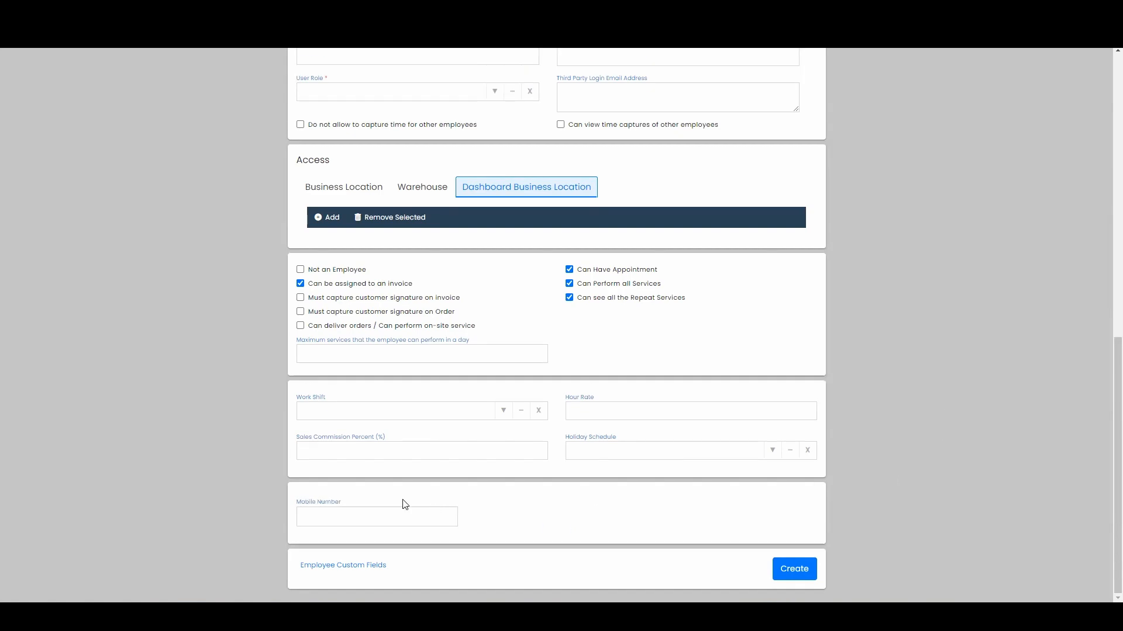
left_click(403, 517)
scroll(611, 491, "up", 15)
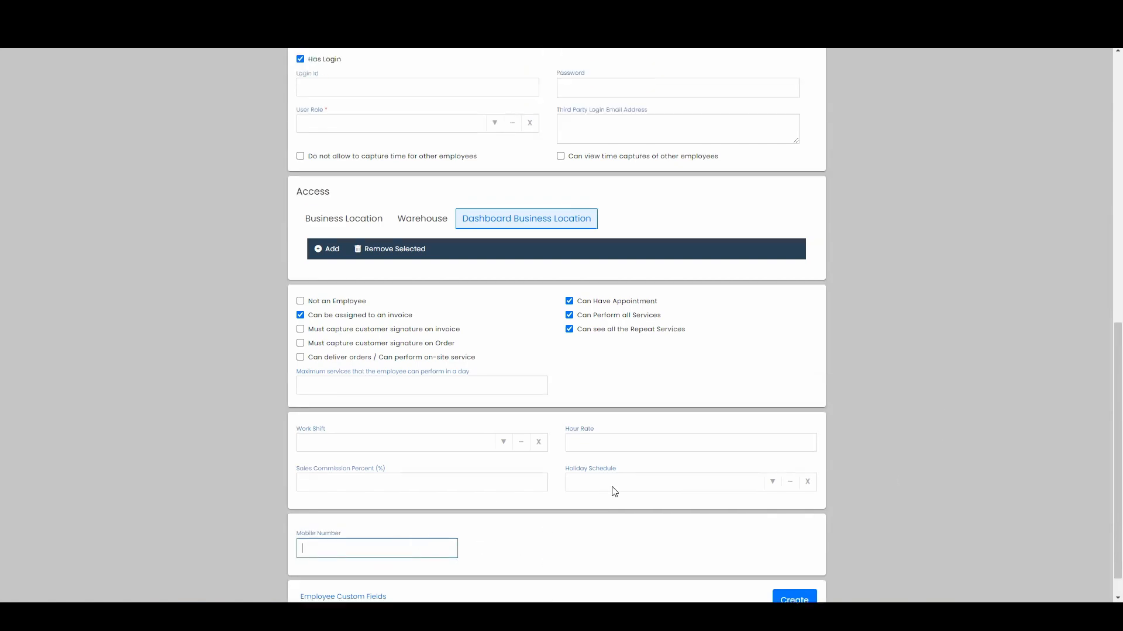
Return to the employee list, check its record actions and active/inactive employee filters, and hide the filter area
left_click(29, 57)
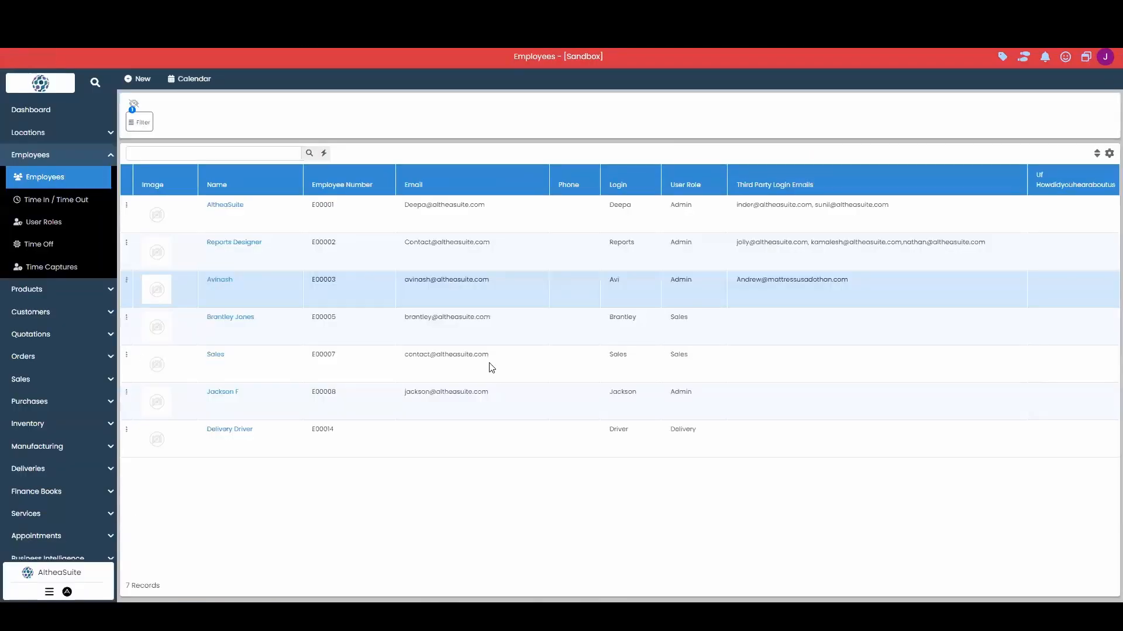
left_click(127, 208)
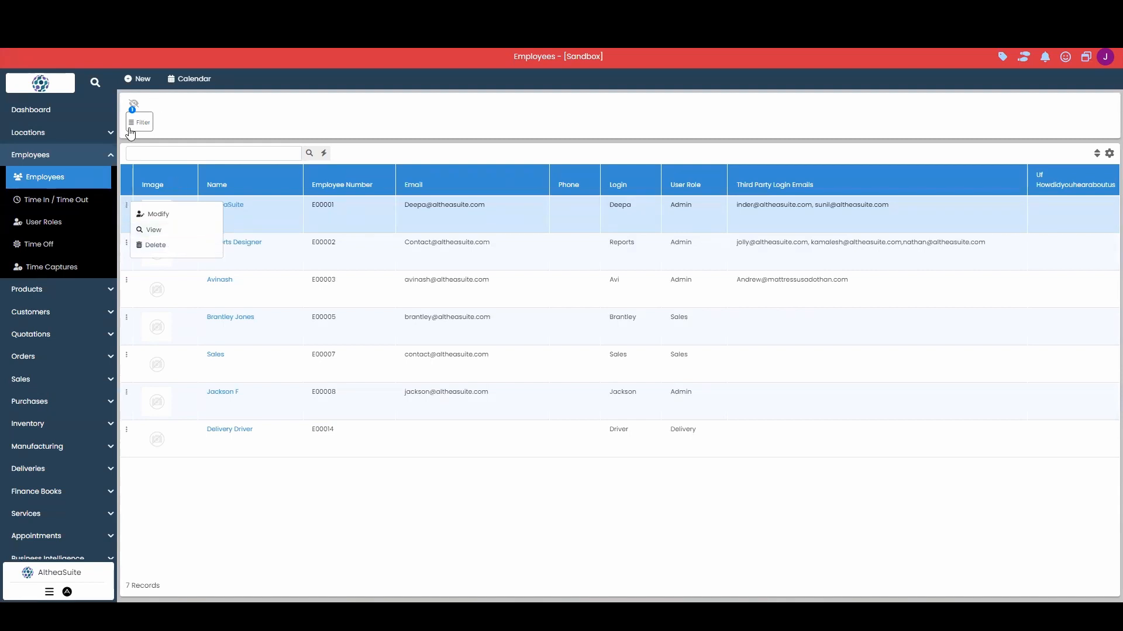
left_click(136, 126)
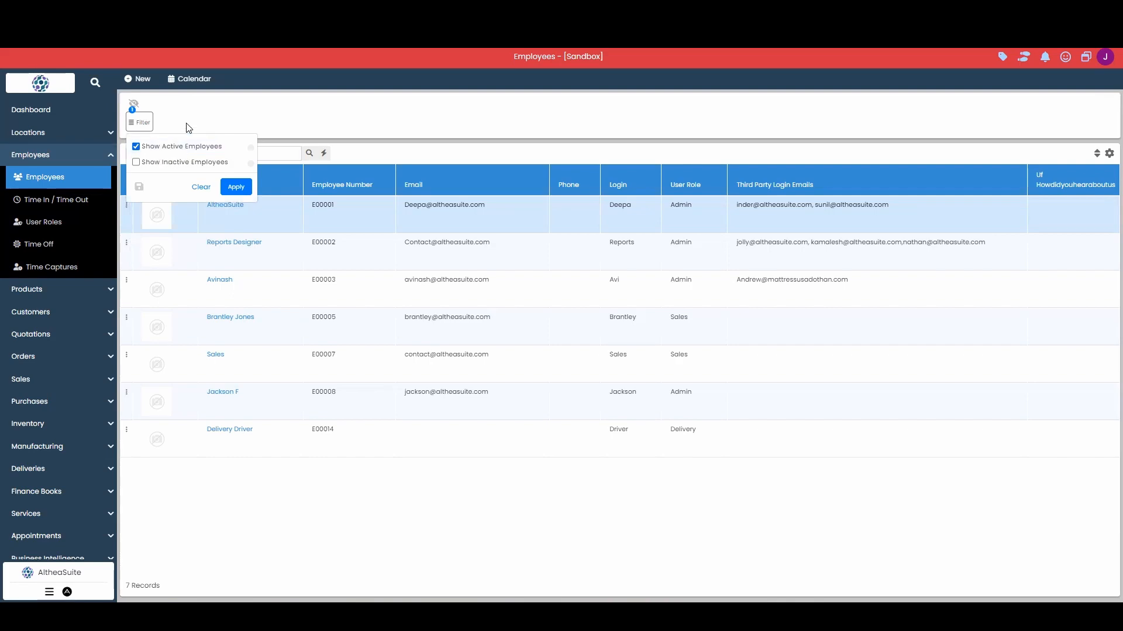
left_click(124, 105)
left_click(135, 106)
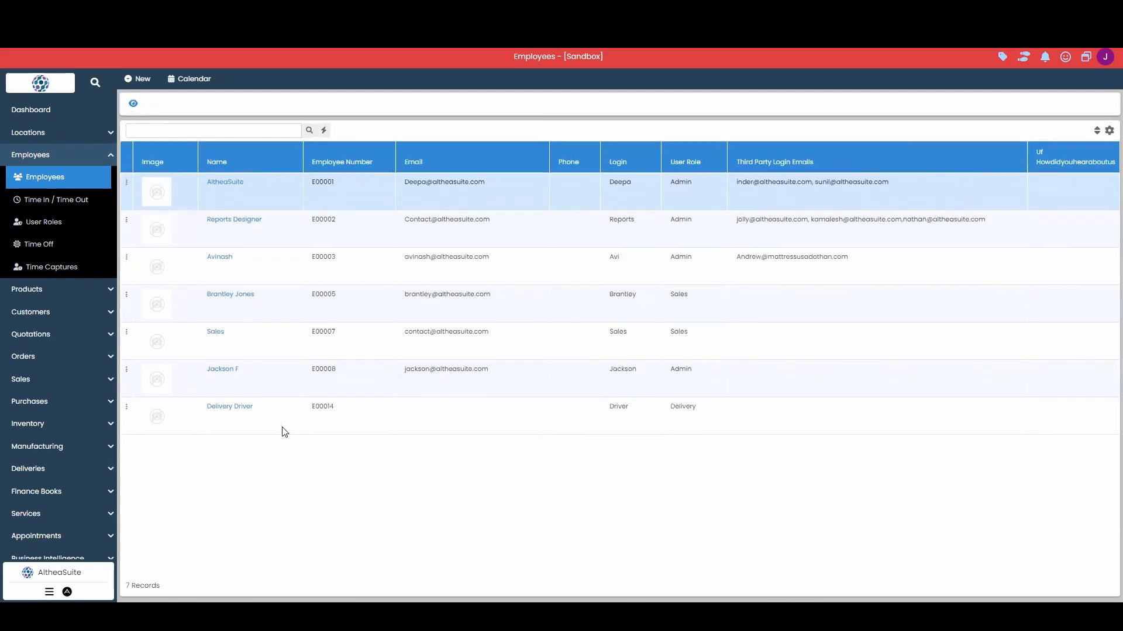
Update the Delivery user role with access limited to Deliveries, and force all active users in the role to log out
left_click(91, 221)
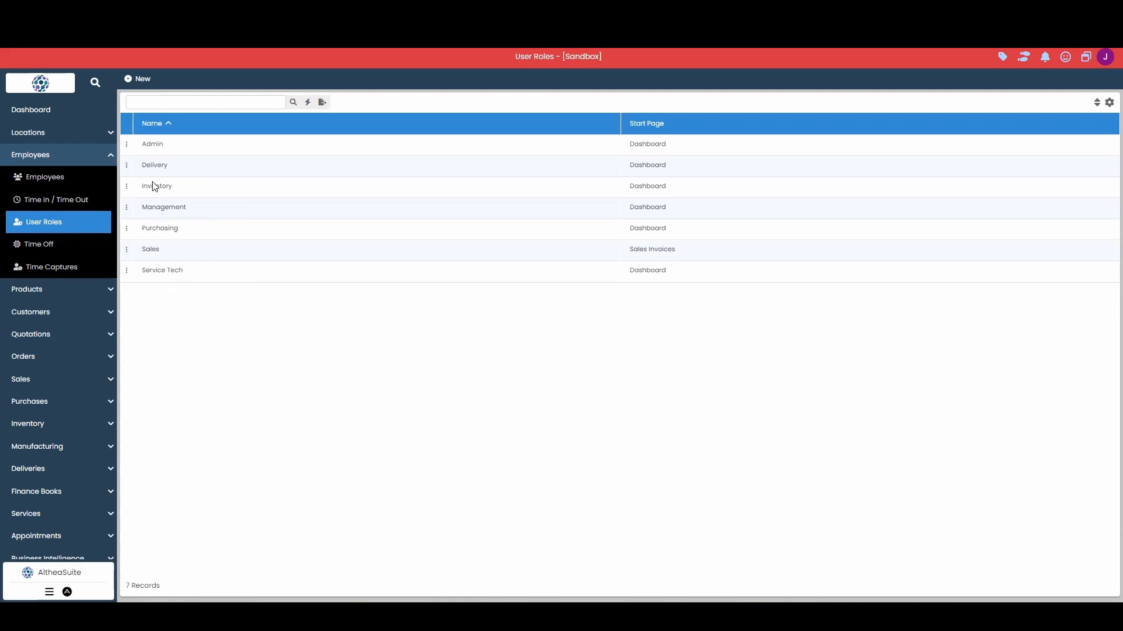
left_click(127, 165)
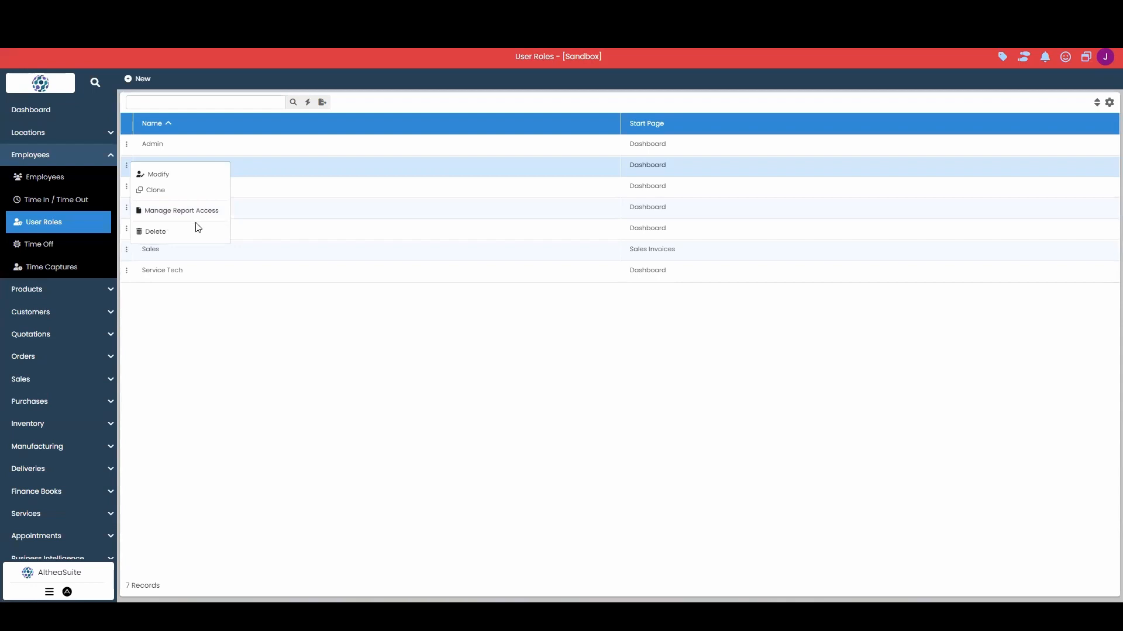
left_click(176, 176)
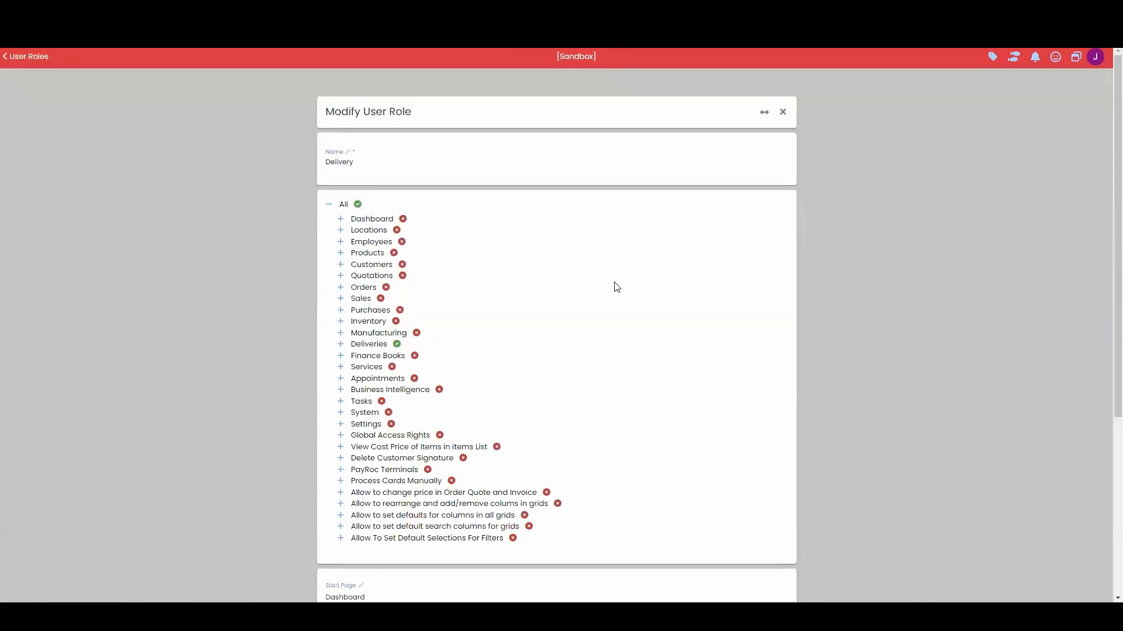
left_click(357, 204)
scroll(631, 409, "down", 5)
left_click(758, 569)
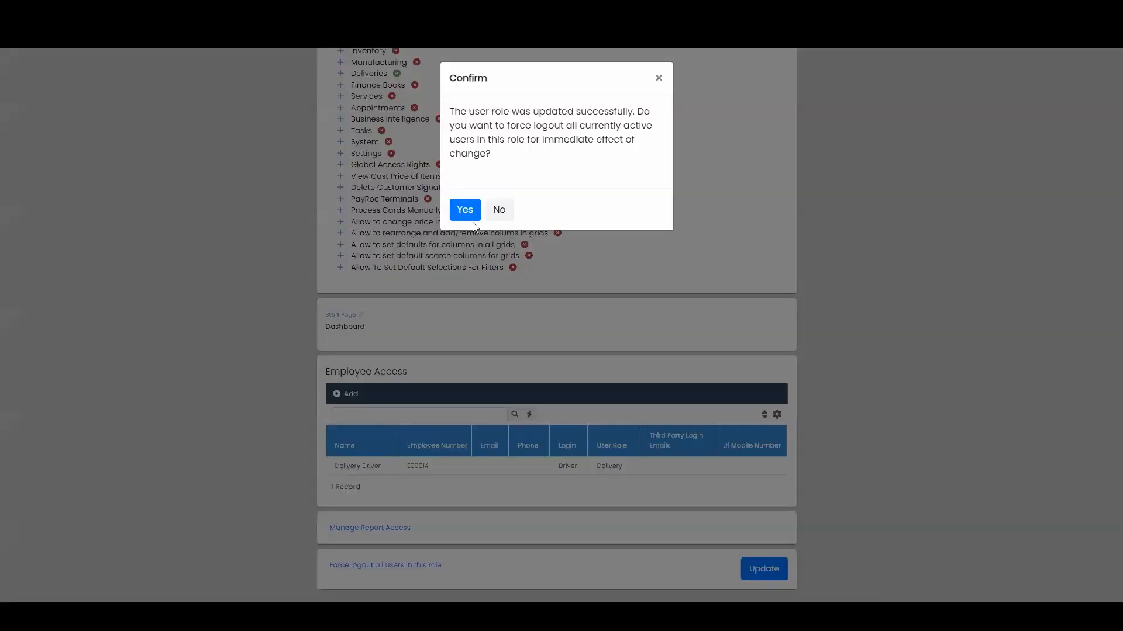
left_click(465, 209)
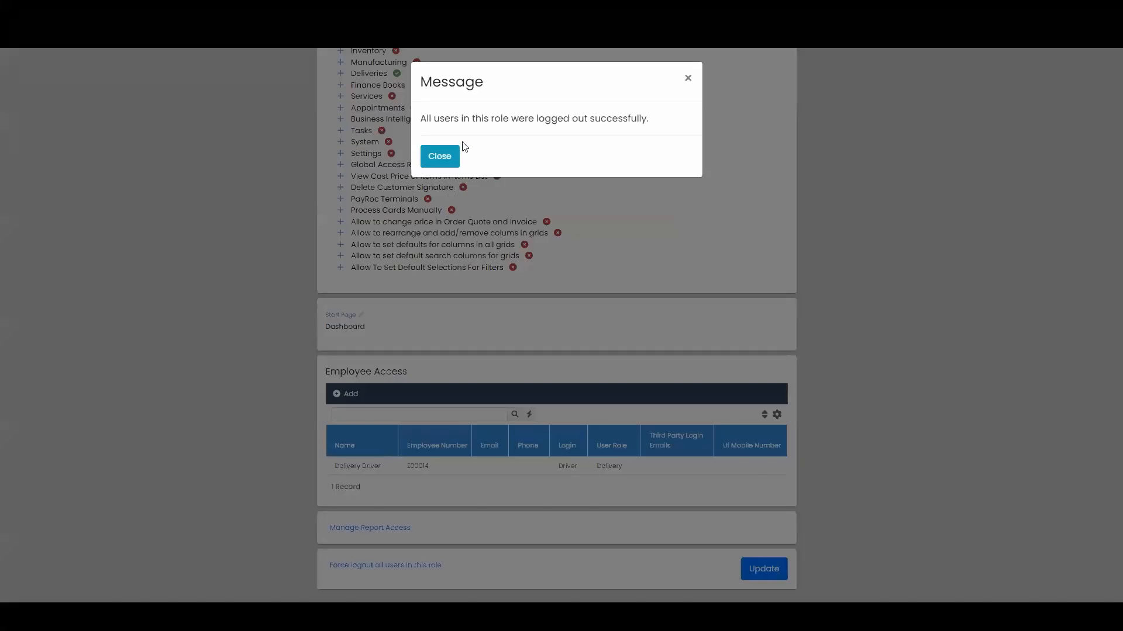
left_click(446, 157)
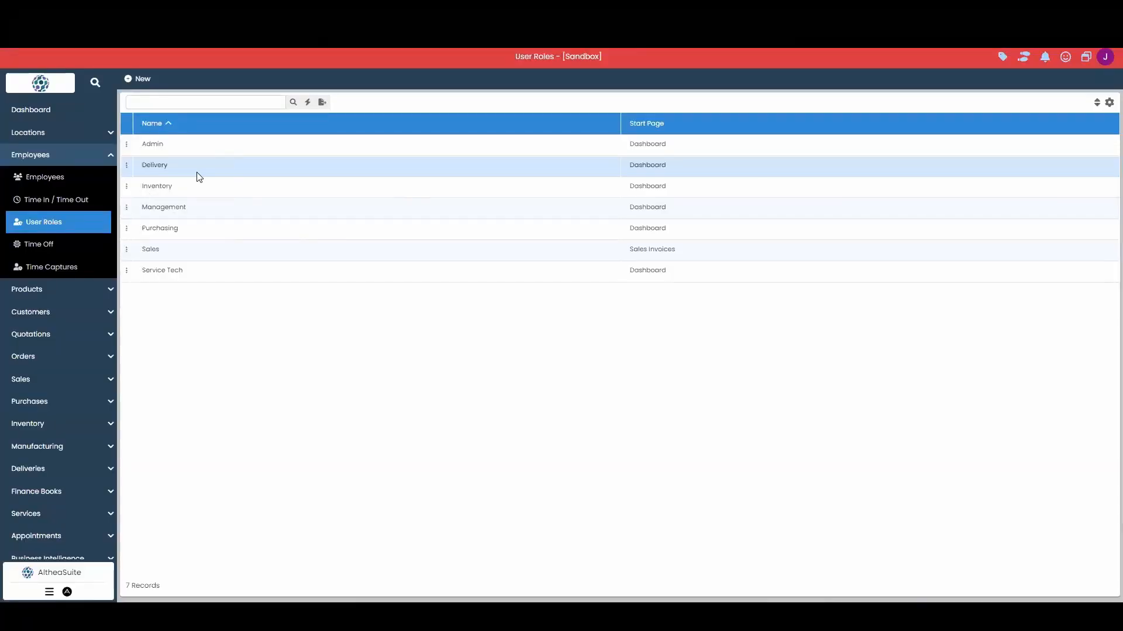
Switch the login to the Driver user with the account password, dismiss the password prompts, and check the available Deliveries menu
left_click(1104, 58)
left_click(1053, 114)
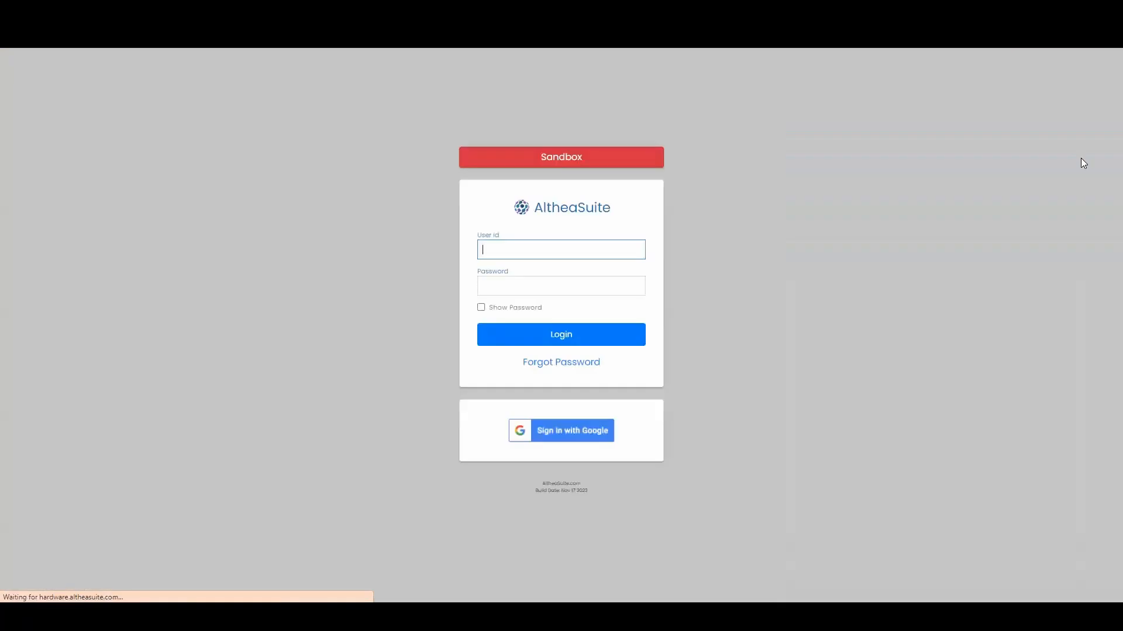
type("Driver")
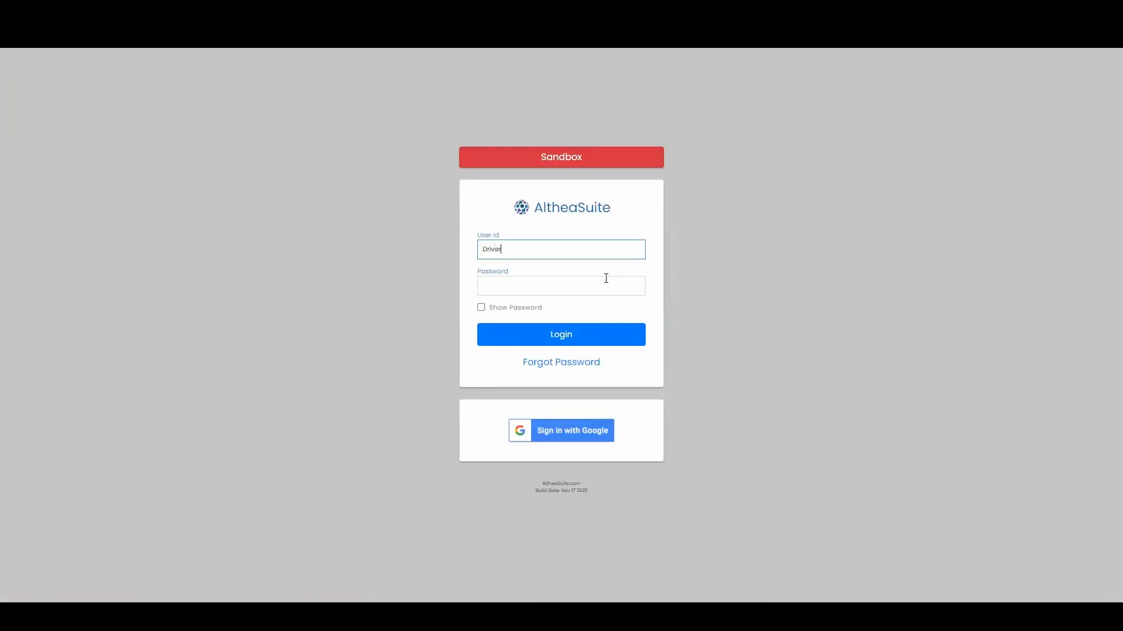
left_click(606, 279)
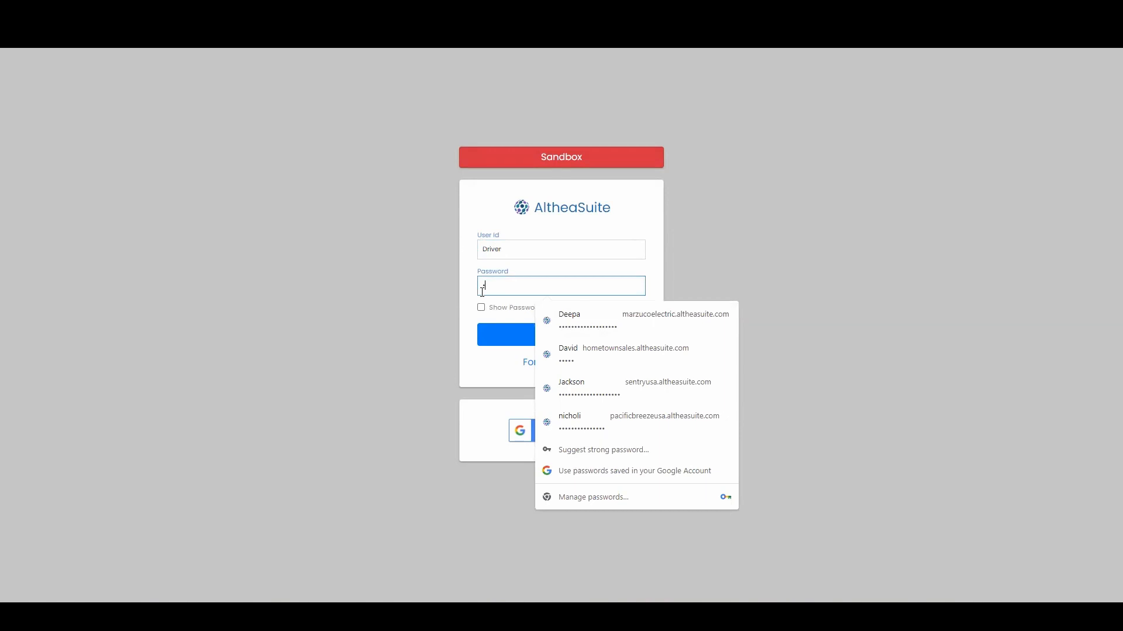
left_click(504, 339)
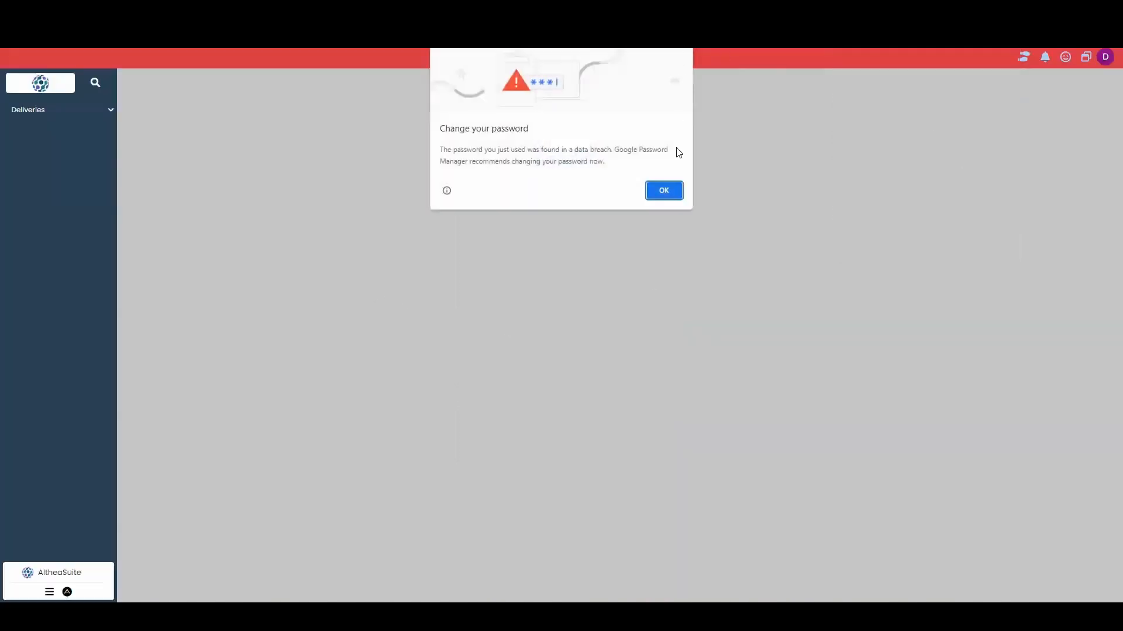
left_click(667, 196)
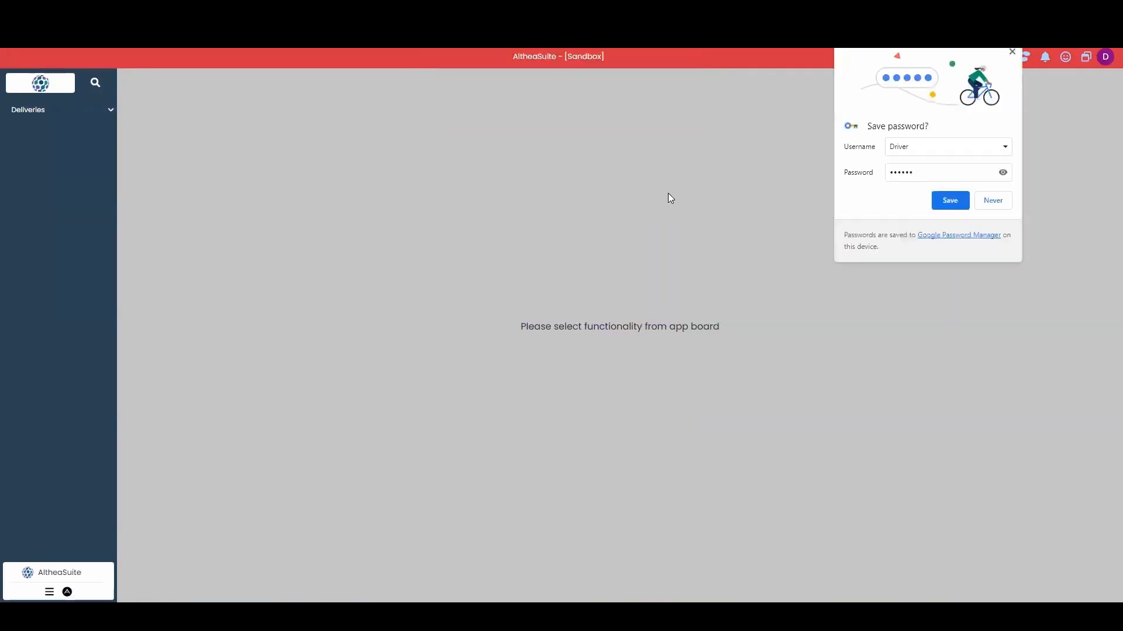
left_click(1013, 52)
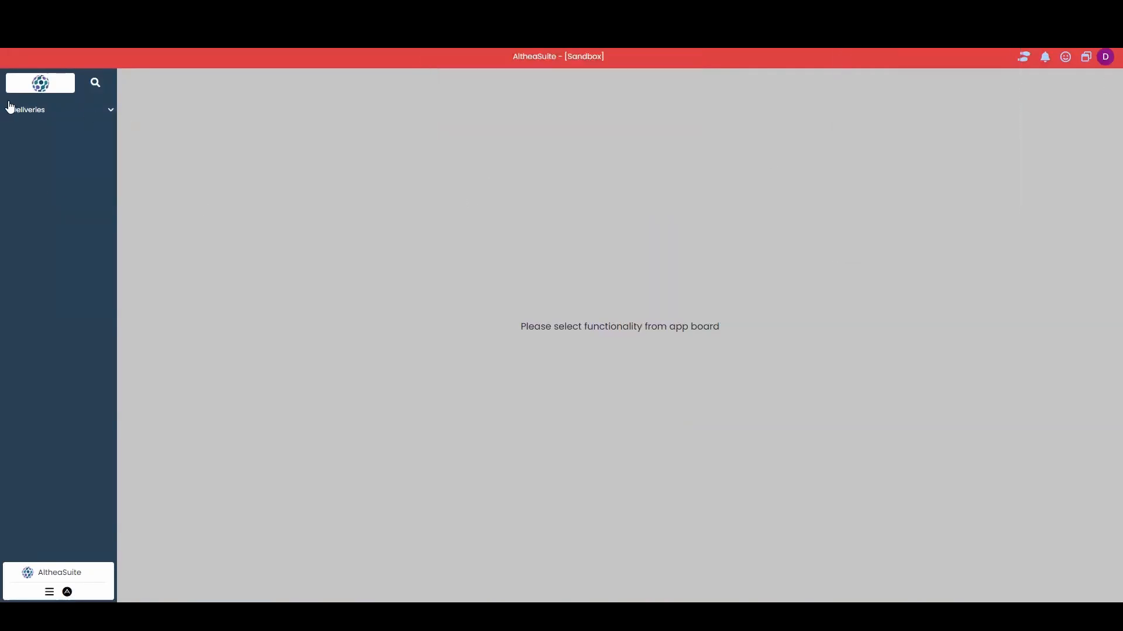
left_click(12, 110)
left_click(70, 117)
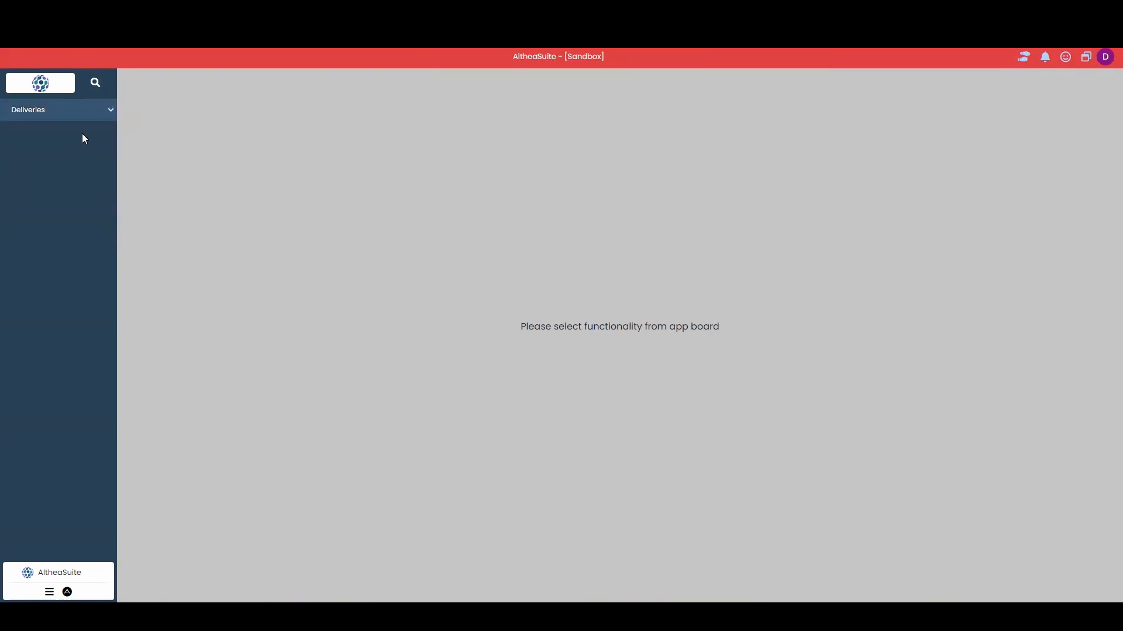
Log out of the Driver account and sign back in with the administrator's Google account
left_click(1109, 65)
left_click(1082, 112)
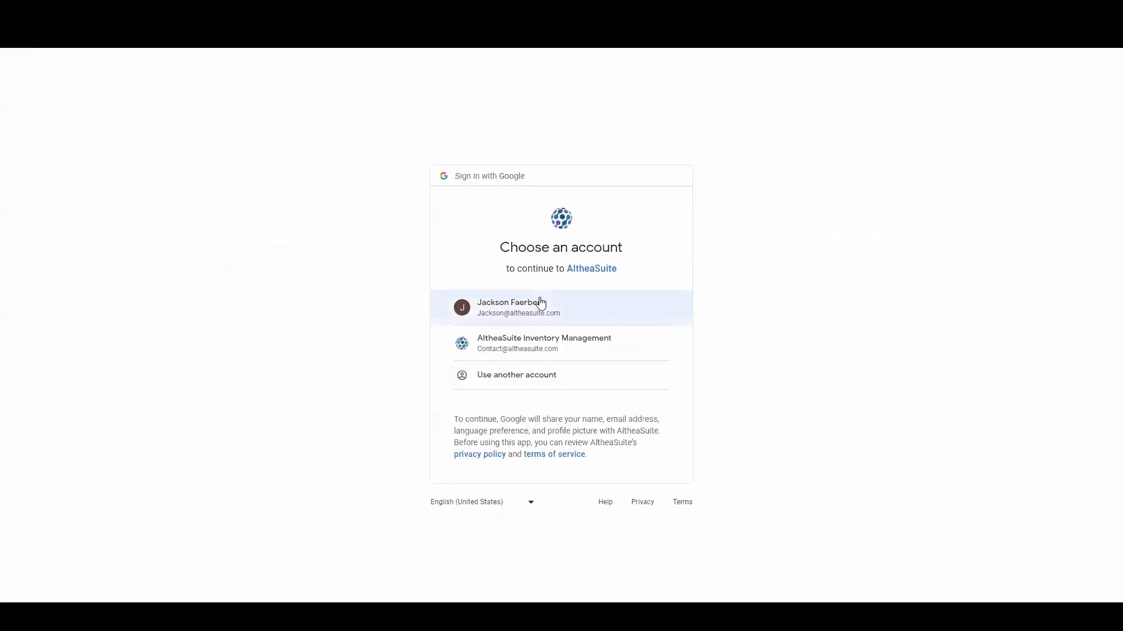
left_click(539, 302)
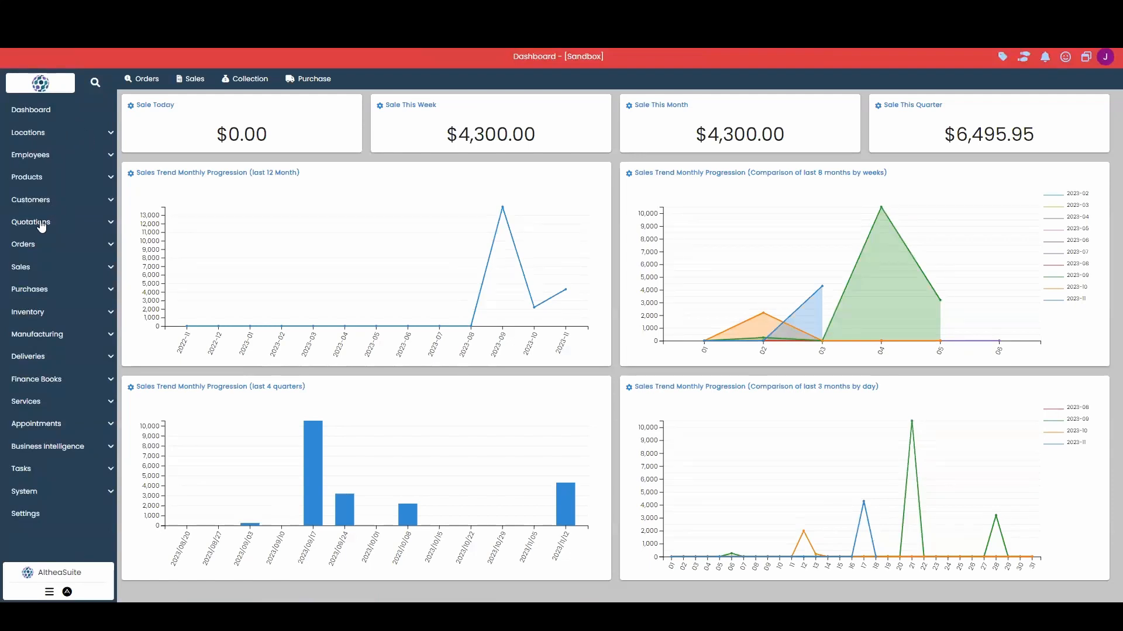
Open the Delivery user role for modification and examine its Sales and Sales Invoices permissions
left_click(56, 157)
left_click(71, 223)
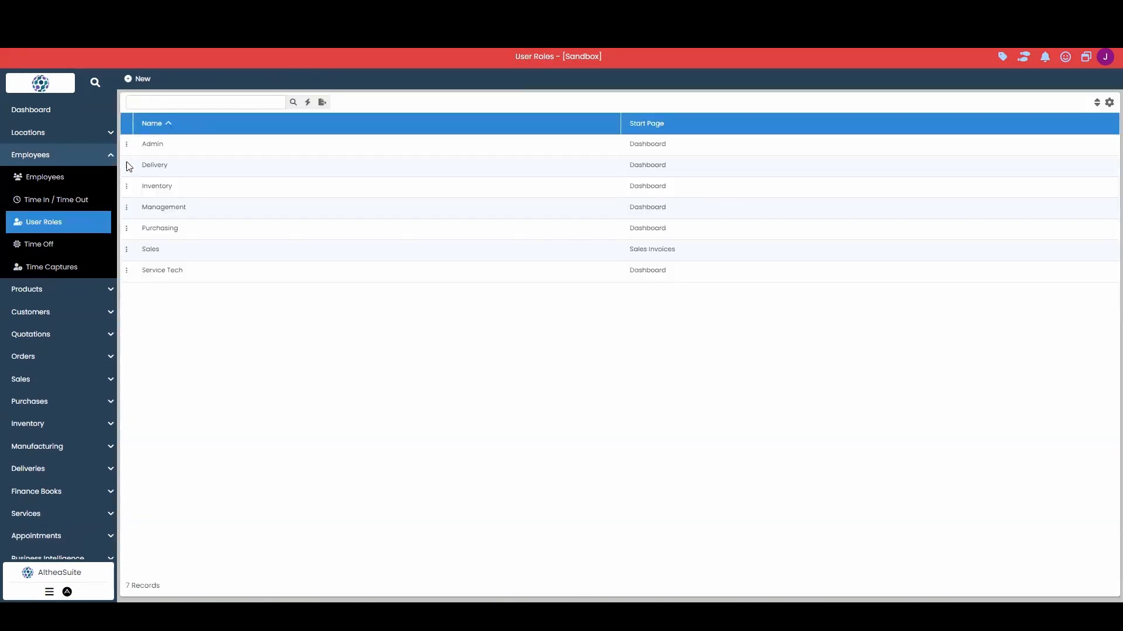
left_click(126, 165)
left_click(166, 172)
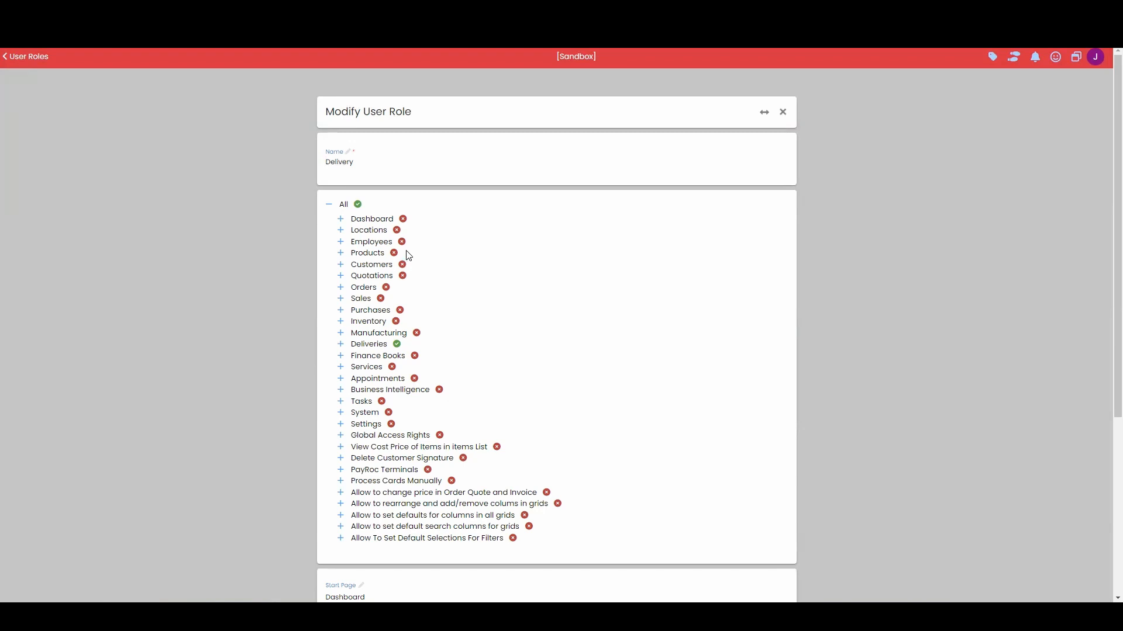
left_click(341, 300)
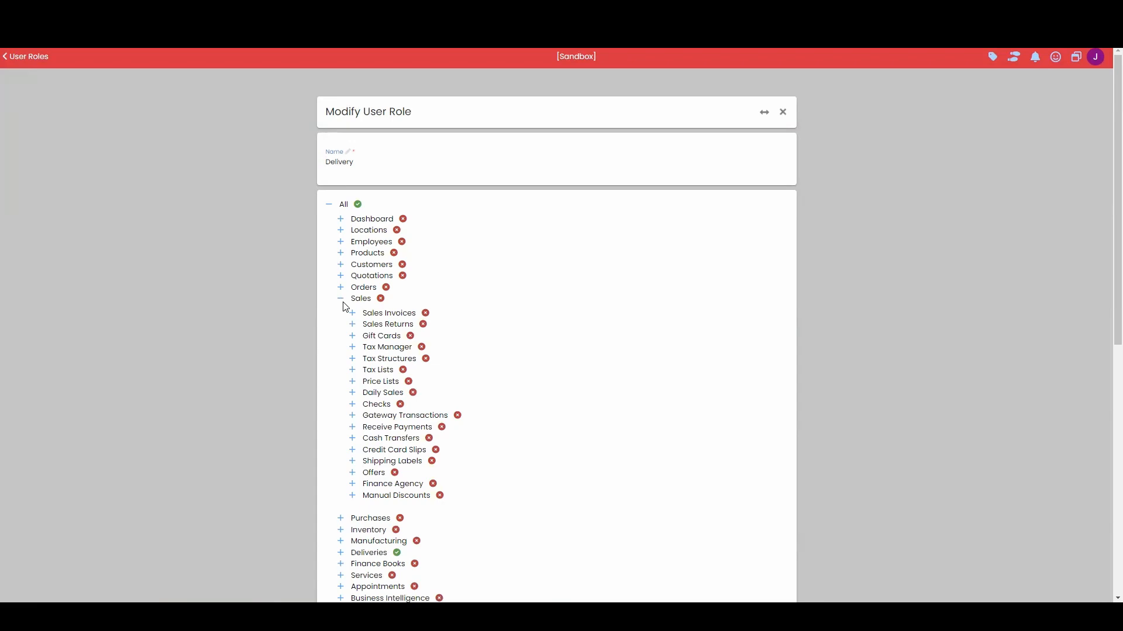
left_click(352, 314)
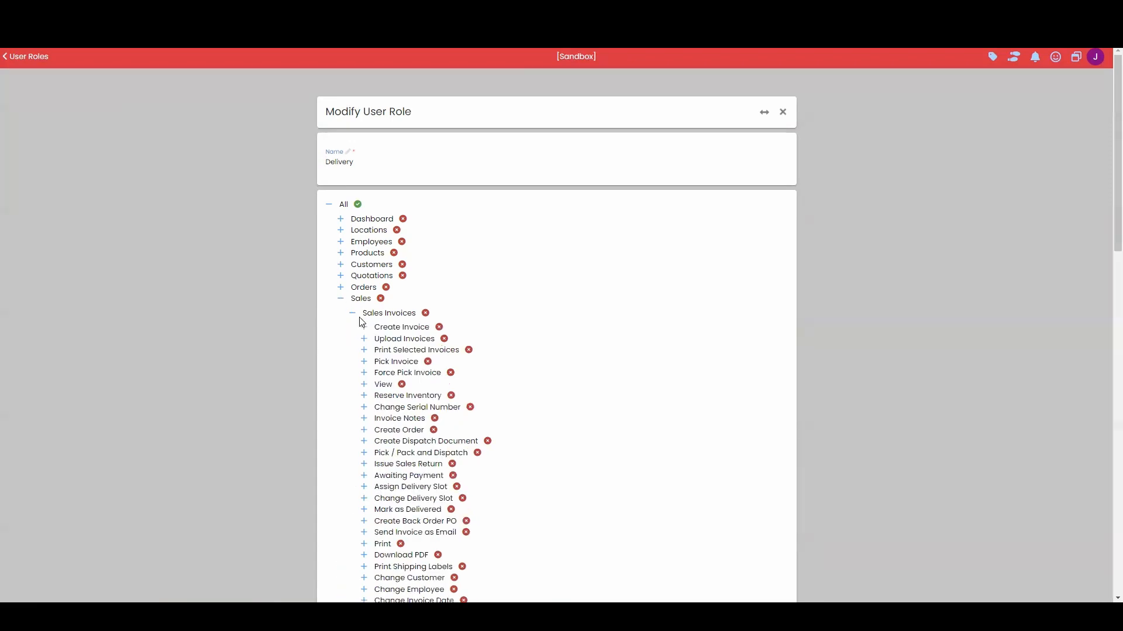
scroll(367, 332, "down", 4)
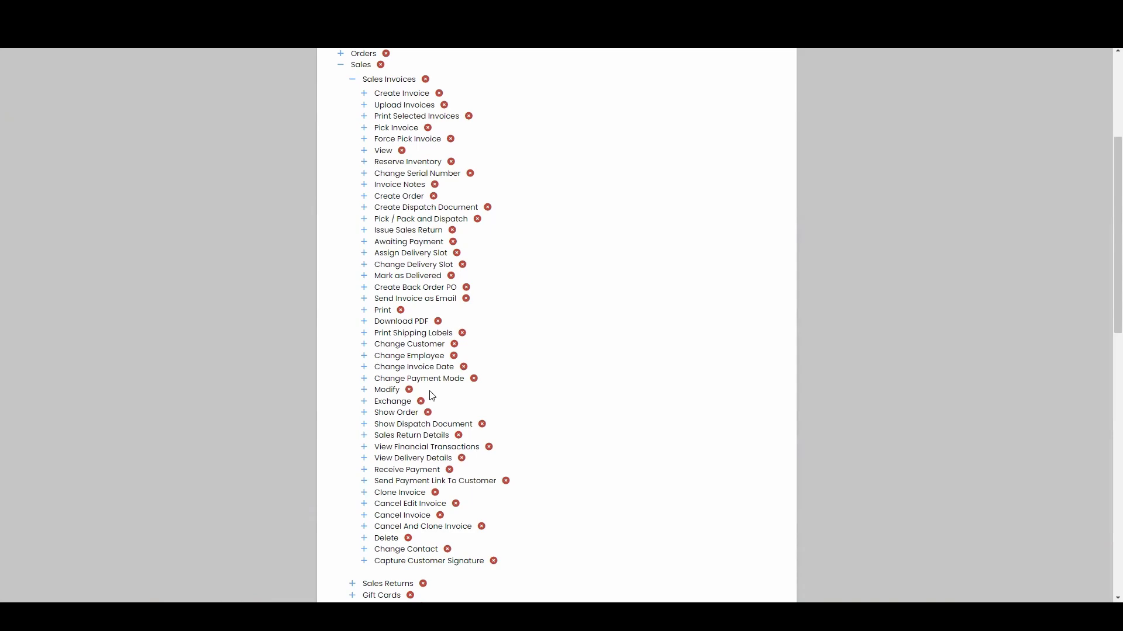
scroll(433, 396, "down", 12)
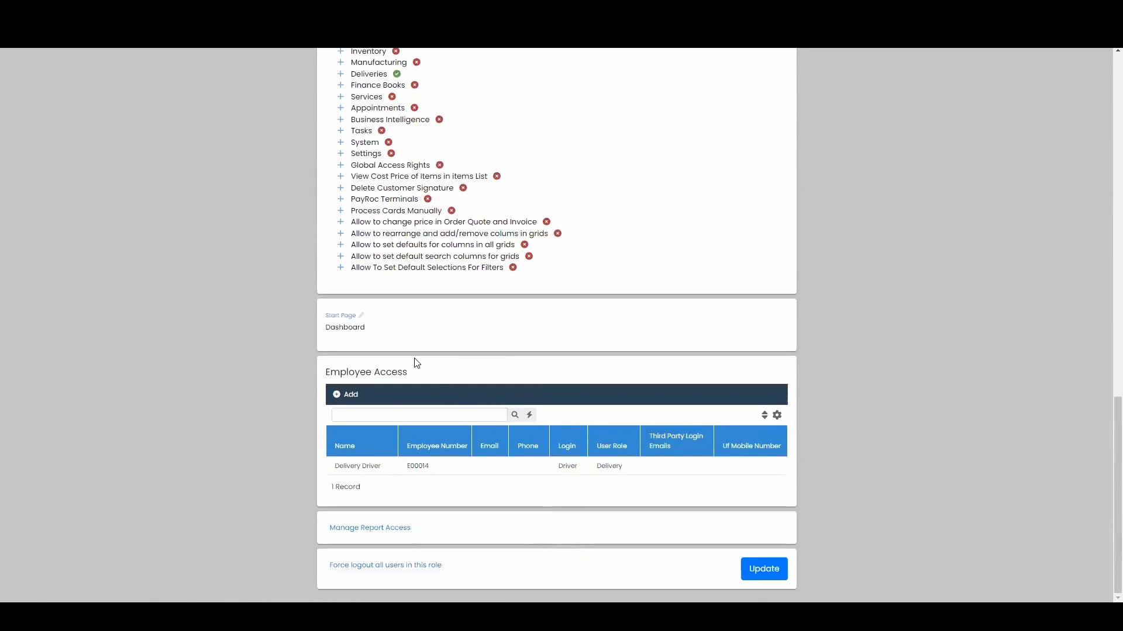
Try Sales Invoices and Services as the Delivery role's Start Page, and clear the selection
left_click(381, 328)
left_click(440, 329)
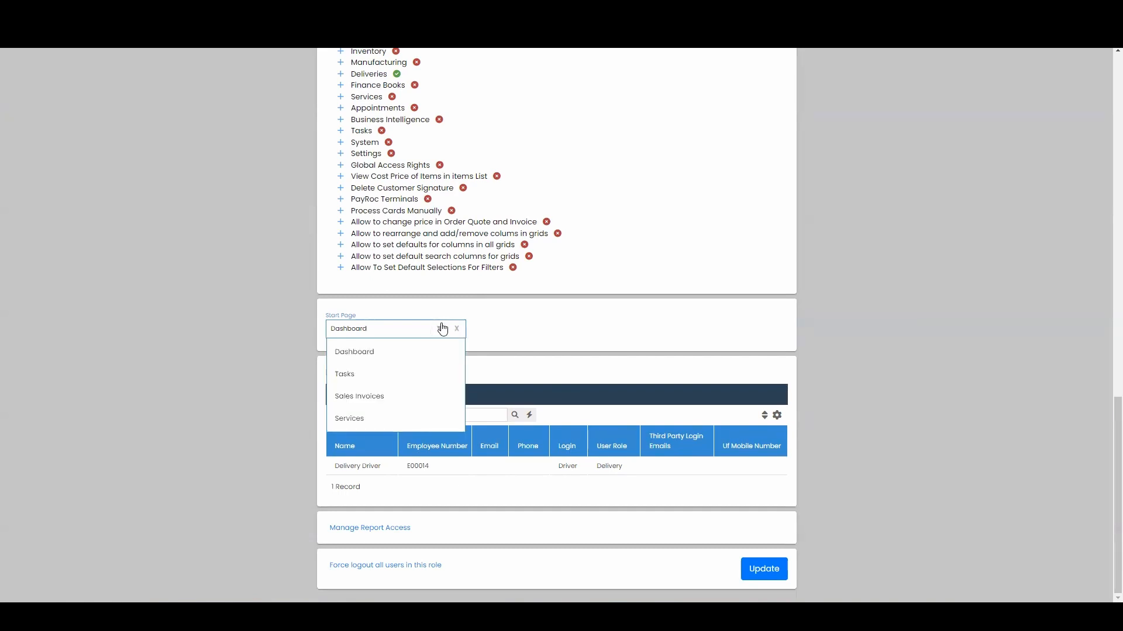
left_click(447, 396)
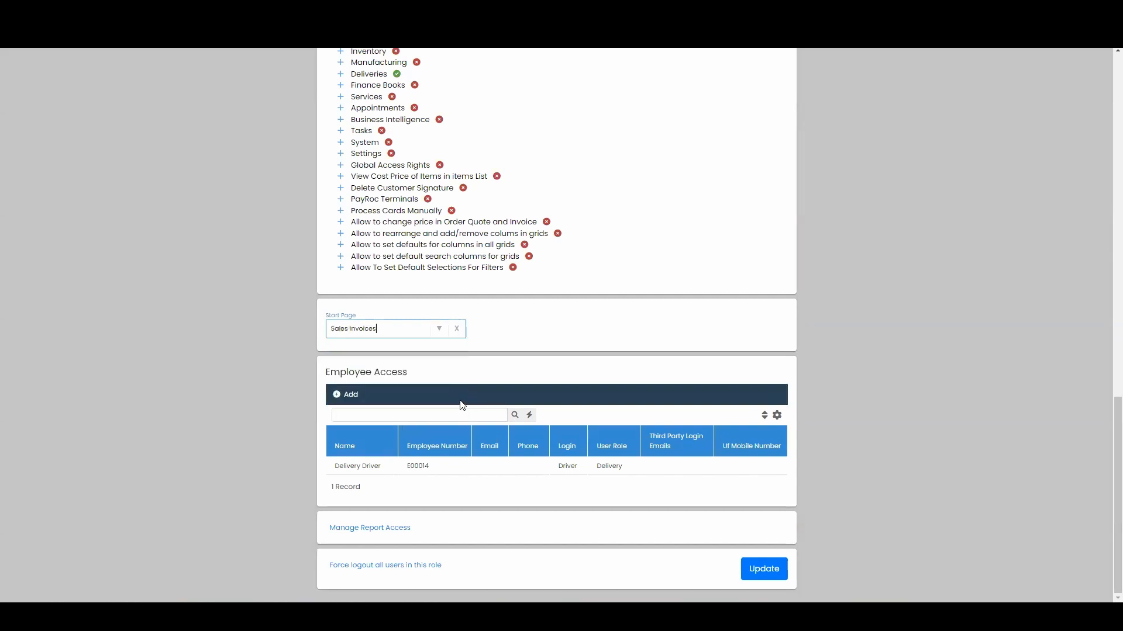
left_click(443, 332)
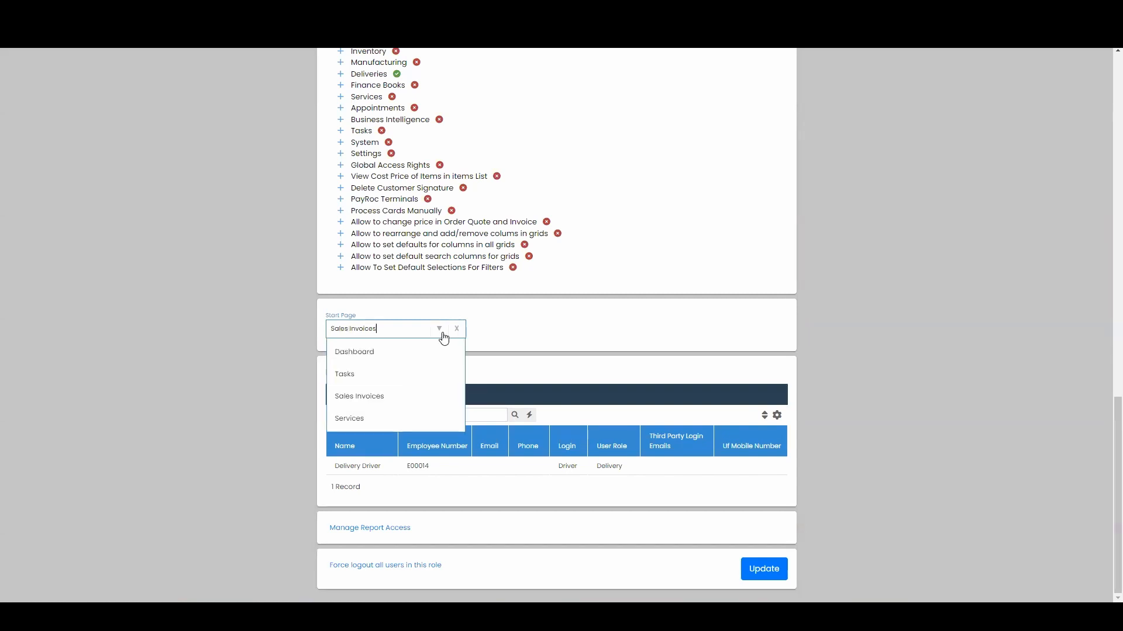
left_click(391, 420)
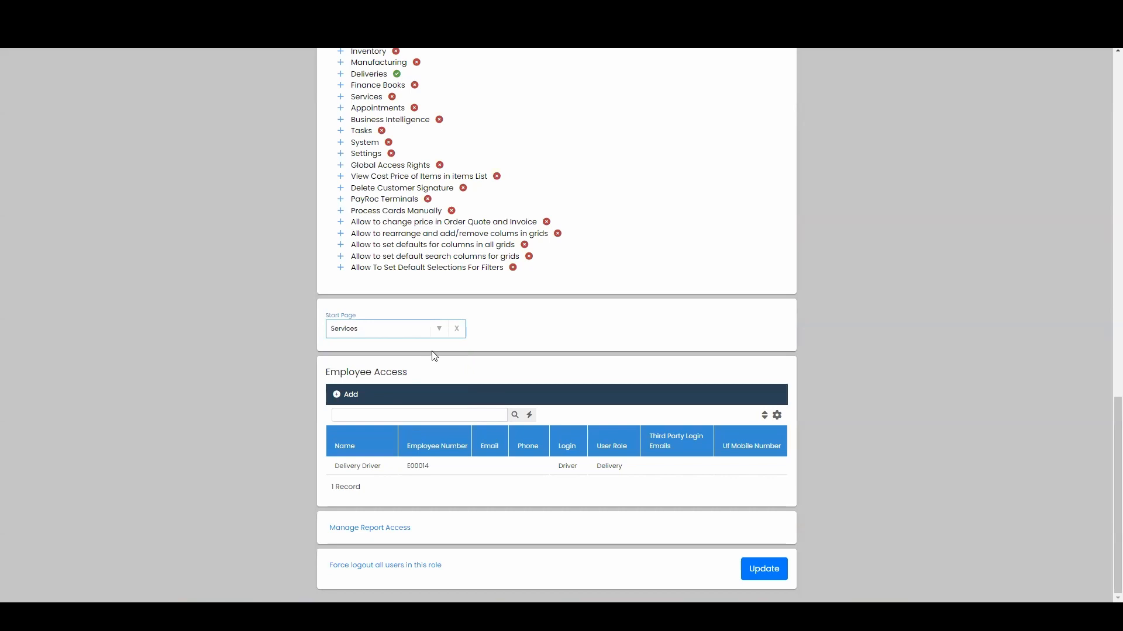
left_click(457, 331)
Add the employee listed directly above Sales to the Delivery role's Employee Access, and update the role
left_click(343, 395)
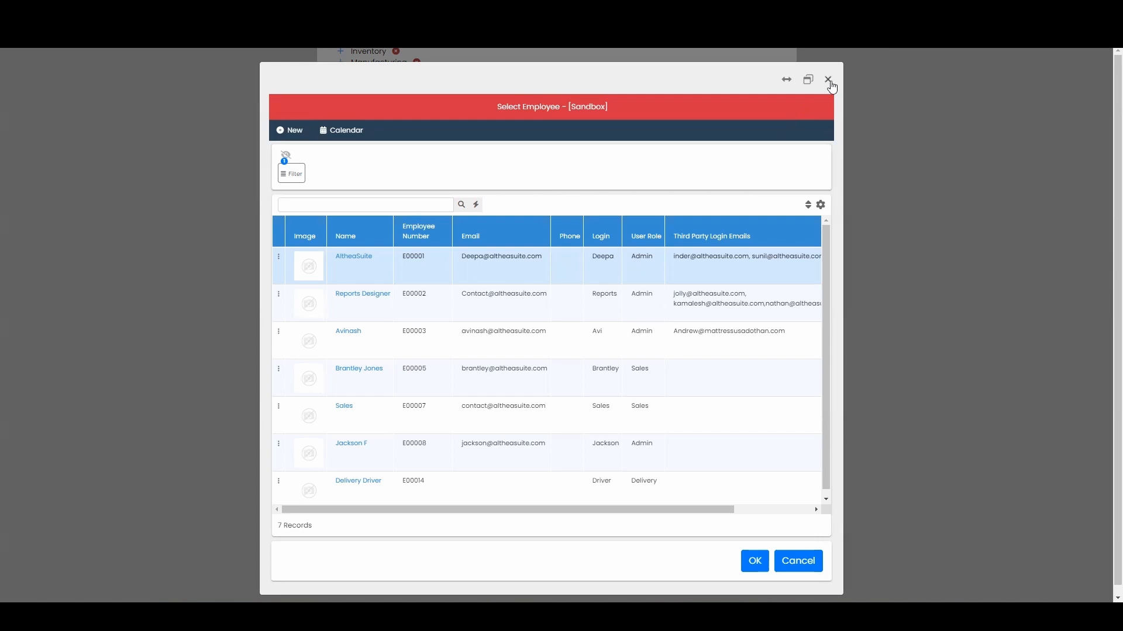
scroll(512, 298, "down", 1)
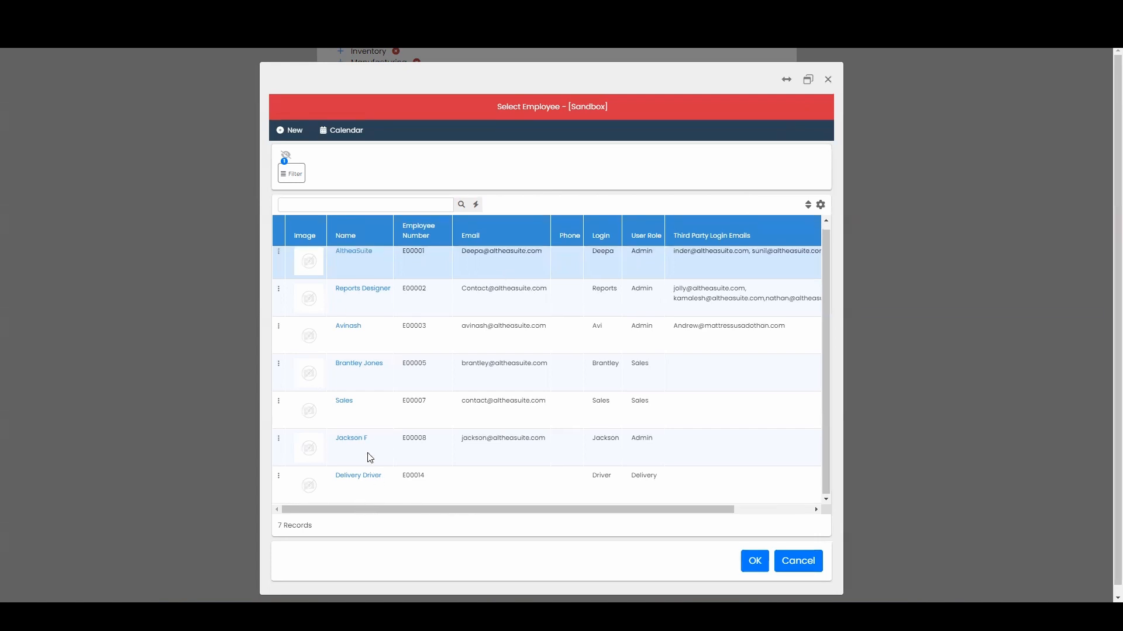
left_click(369, 412)
double_click(368, 381)
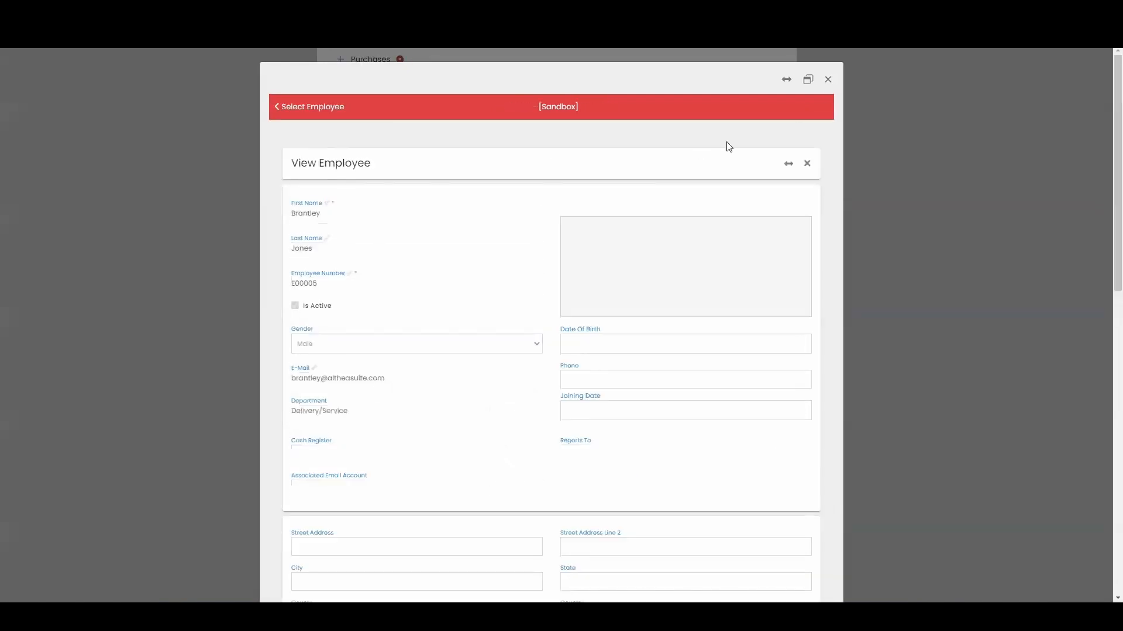
left_click(353, 109)
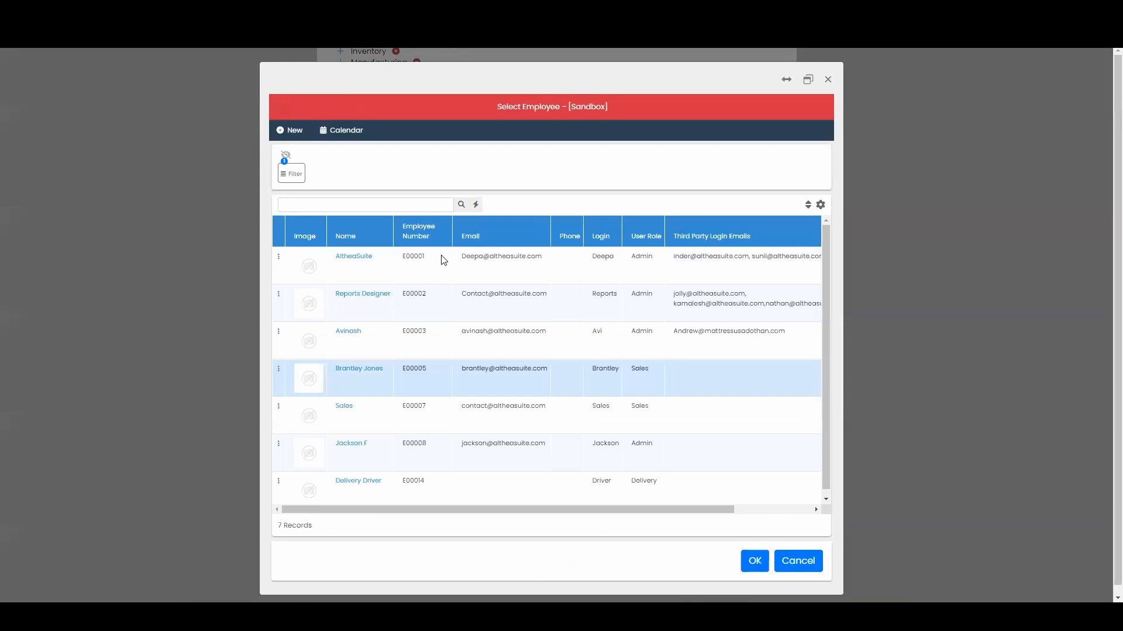
left_click(751, 563)
left_click(465, 196)
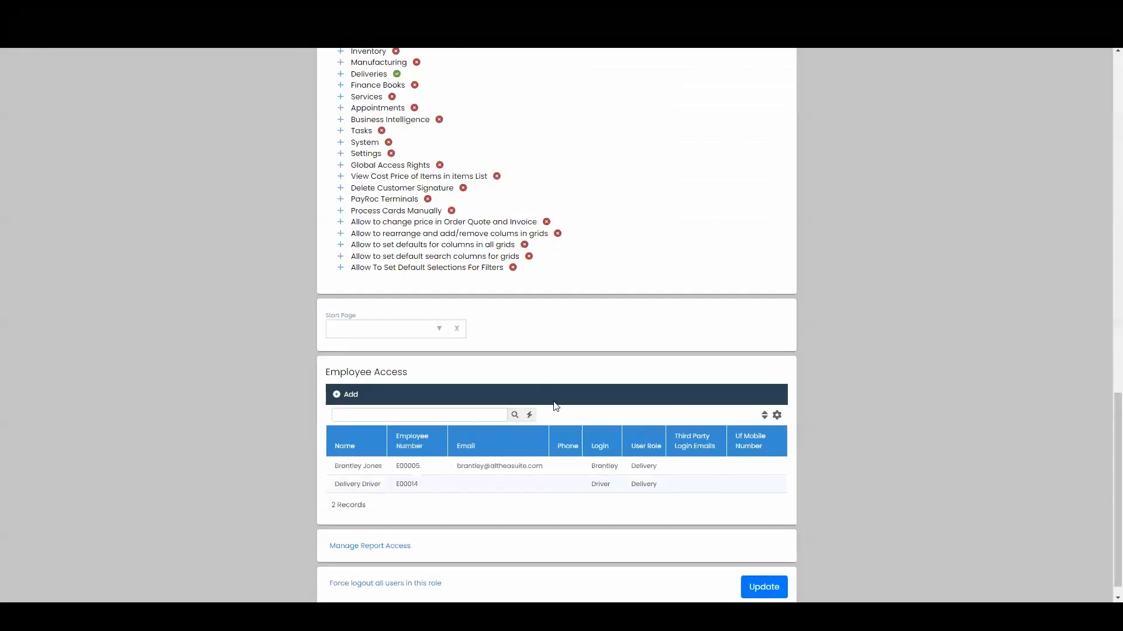
left_click(772, 587)
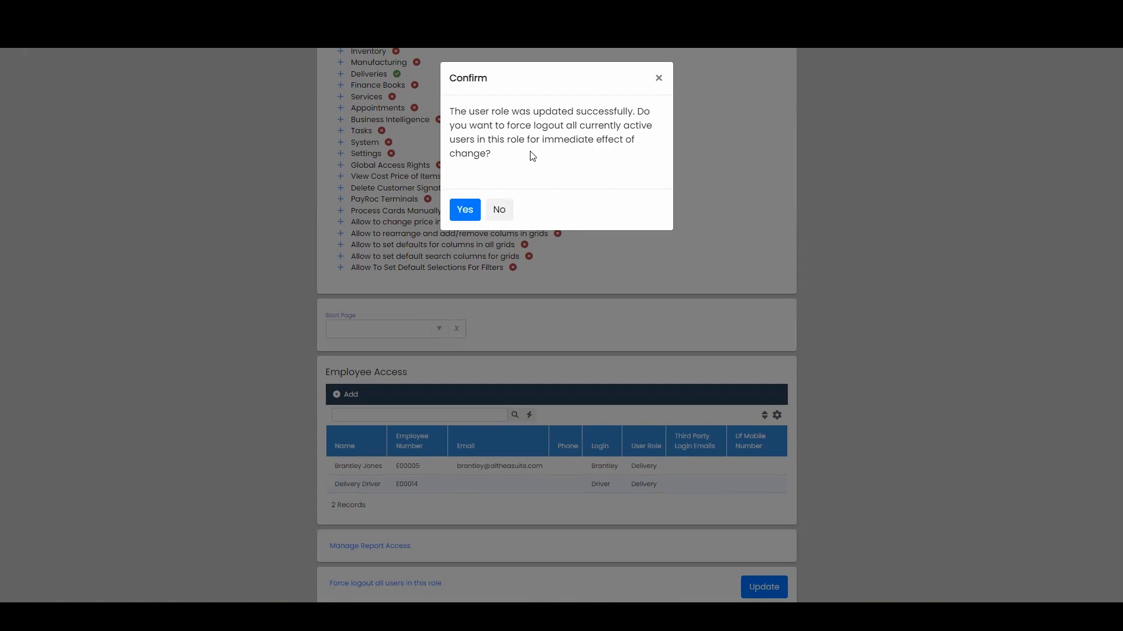
Force logout all currently active users in the Delivery role and dismiss the message
left_click(465, 210)
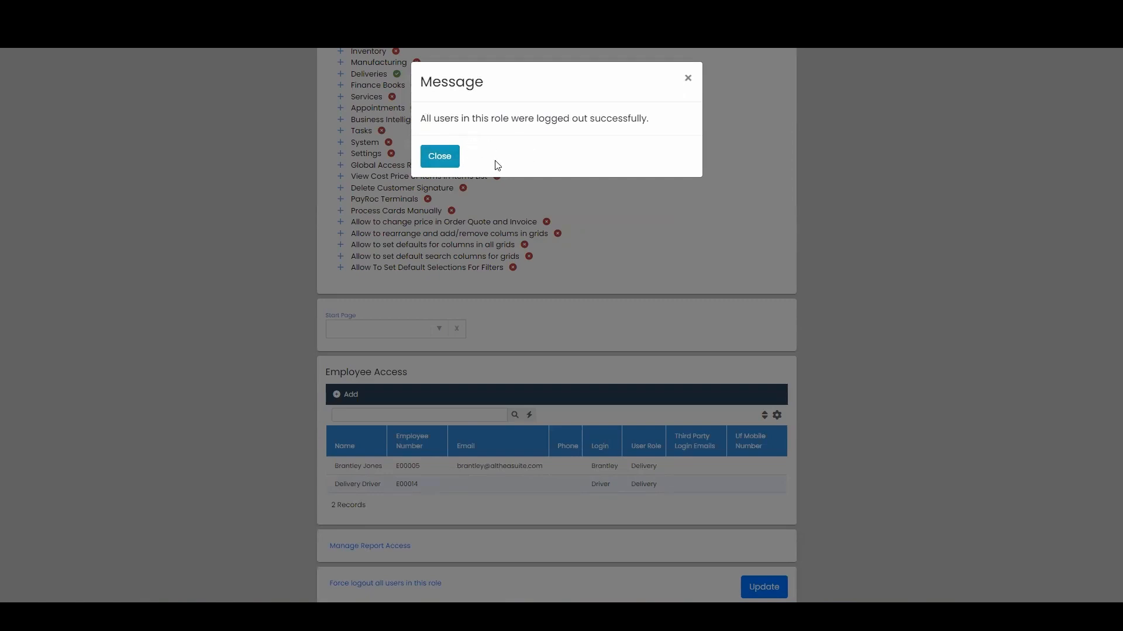
left_click(446, 159)
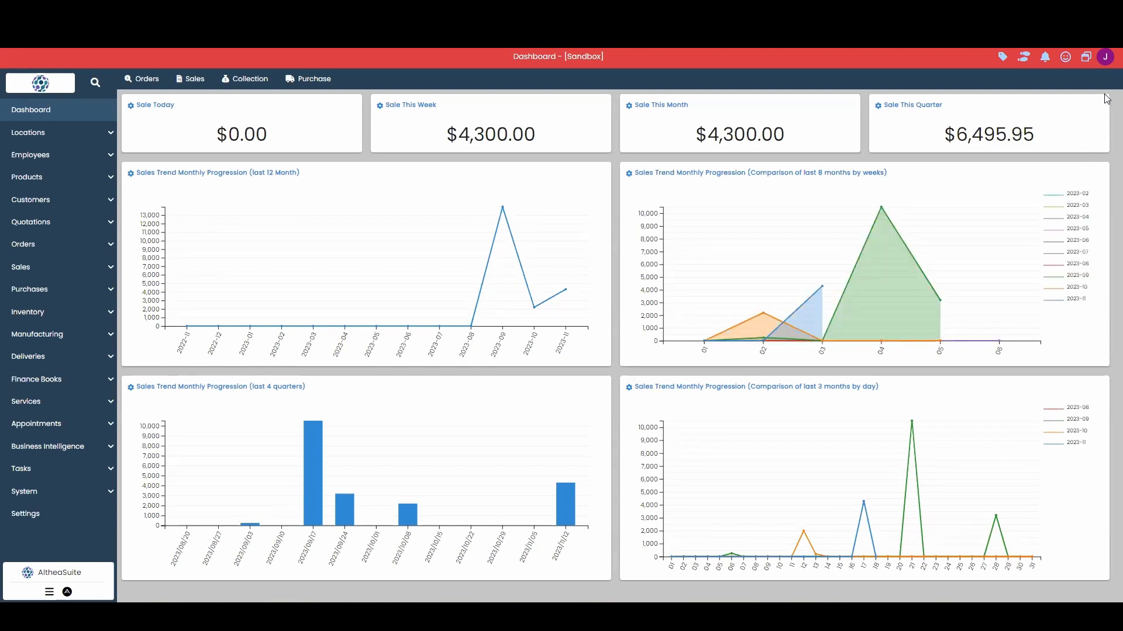
Record a Time Out for the signed-in employee with the note left blank
left_click(1105, 60)
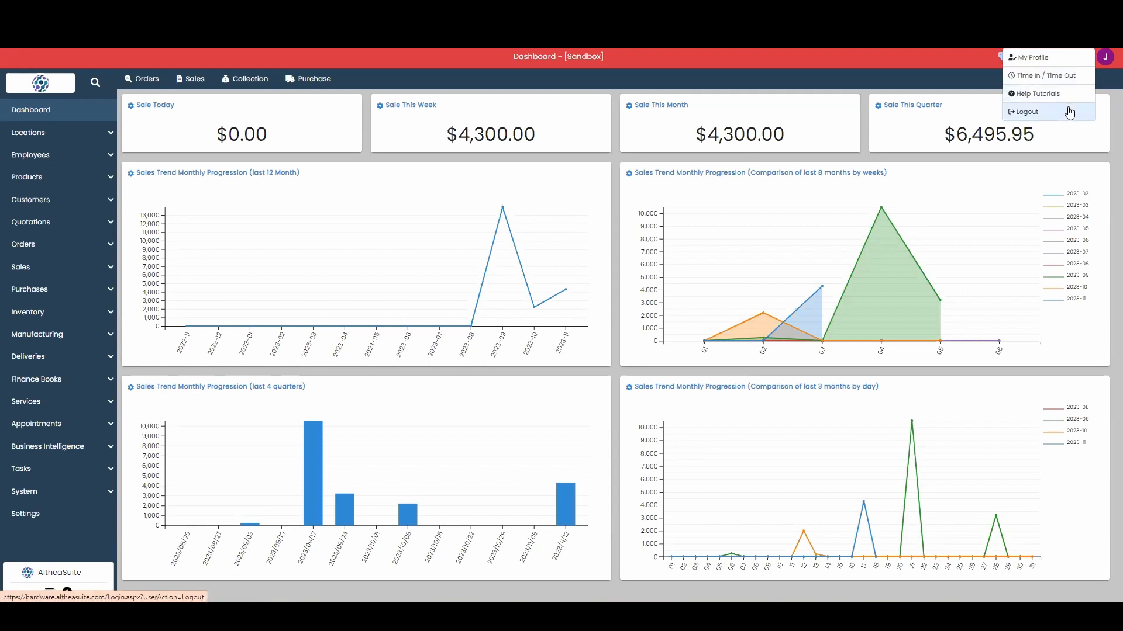
left_click(1046, 75)
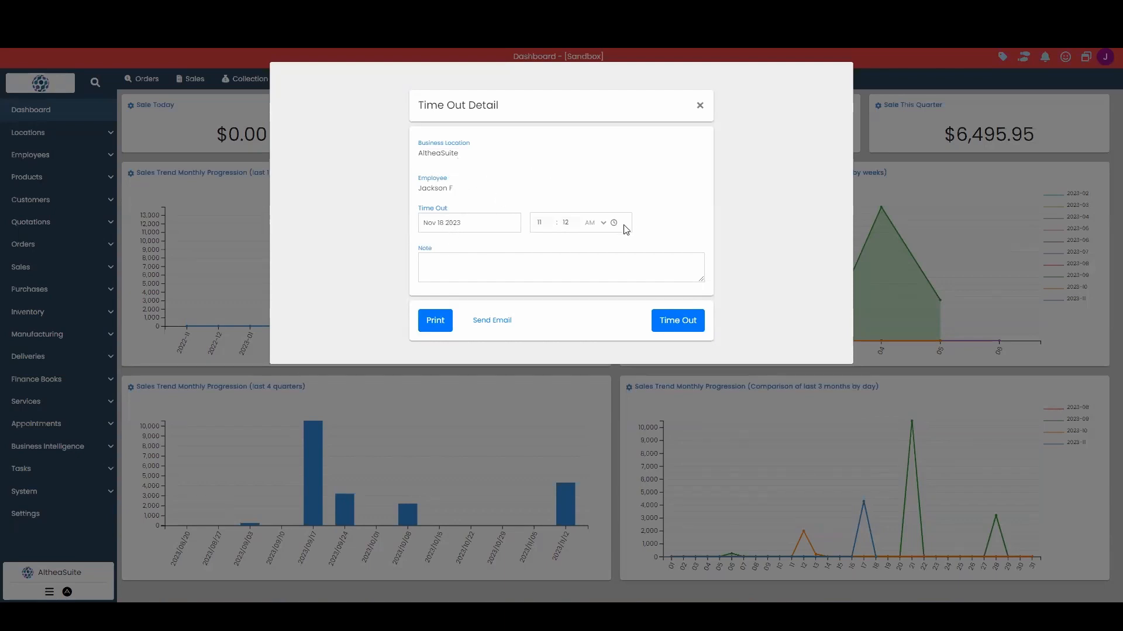
left_click(521, 275)
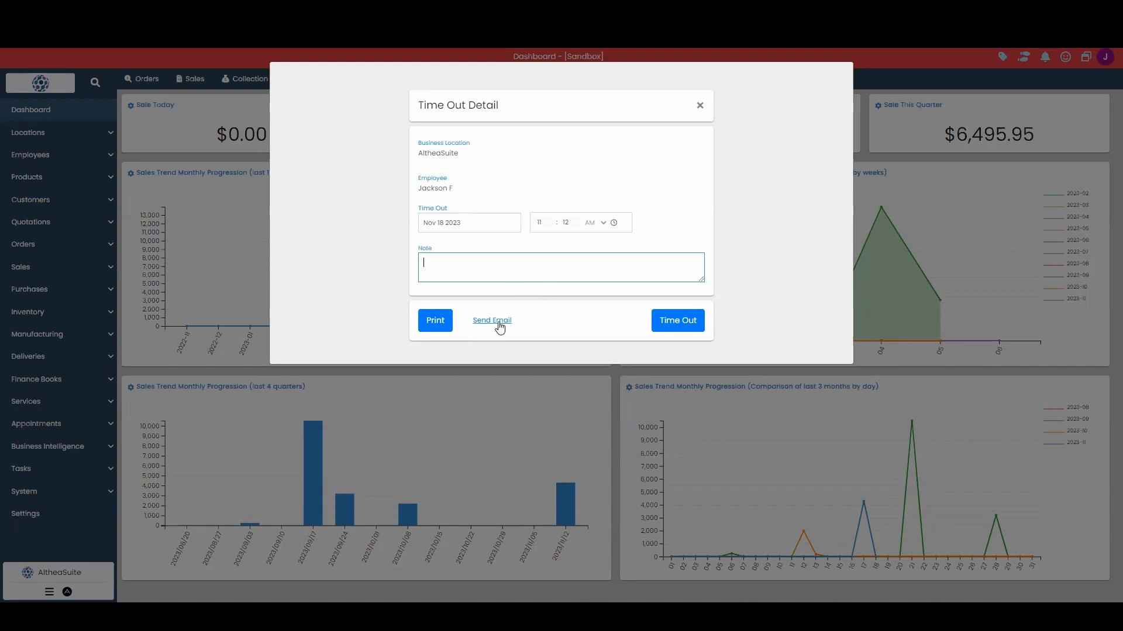
left_click(677, 331)
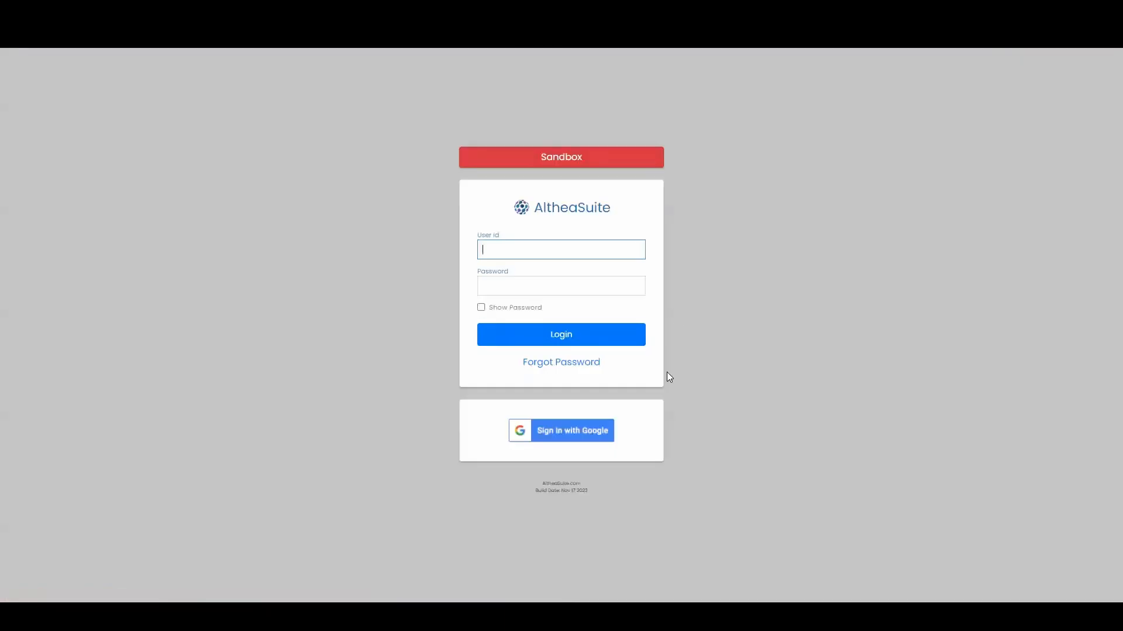
Sign back in with the administrator's Google account and record a Time In at the AltheaSuite location
left_click(598, 435)
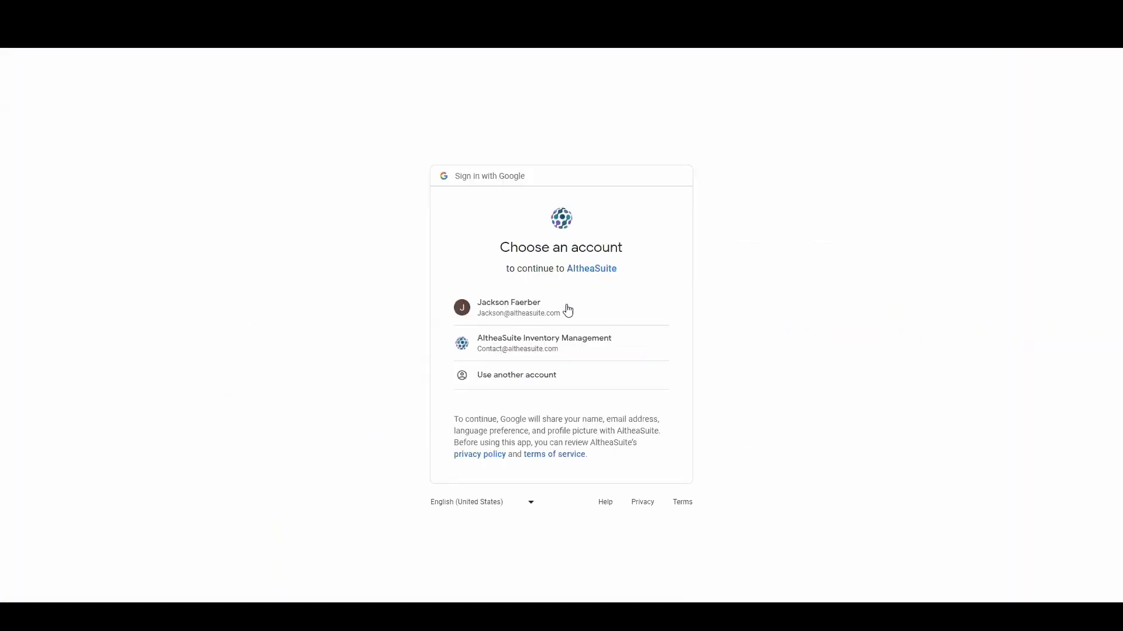
left_click(580, 310)
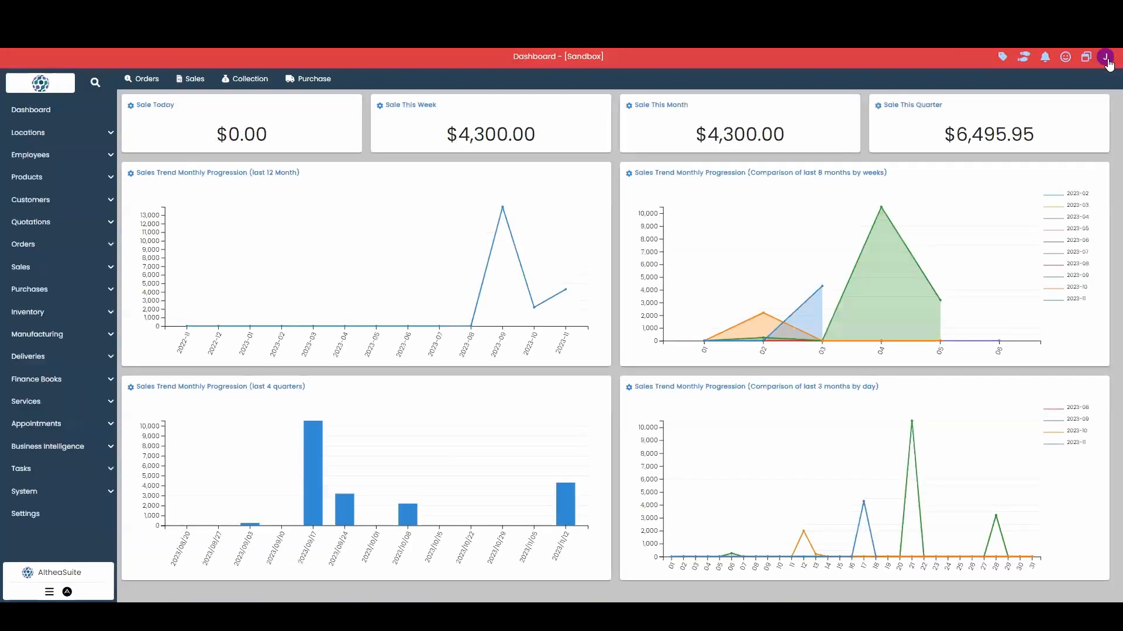
left_click(1108, 63)
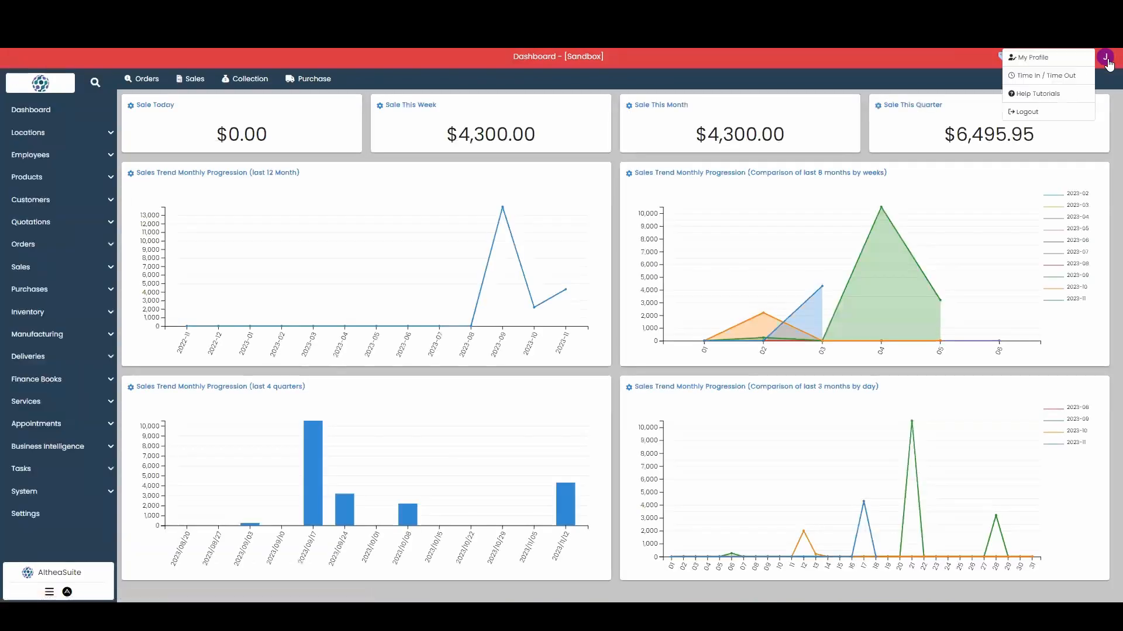
left_click(1053, 74)
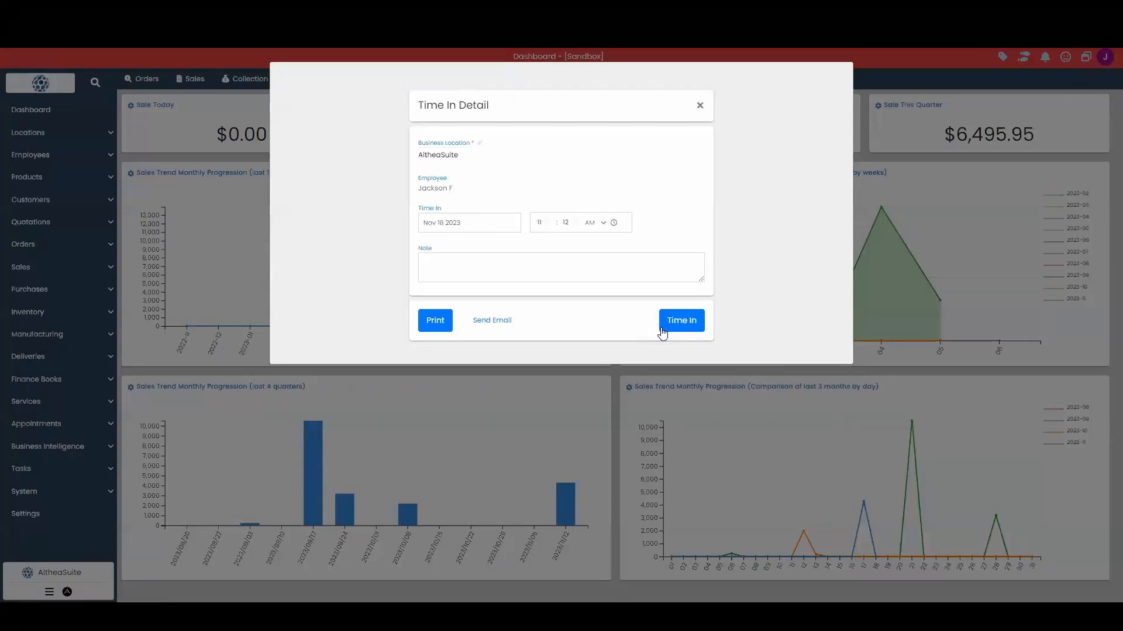
left_click(676, 323)
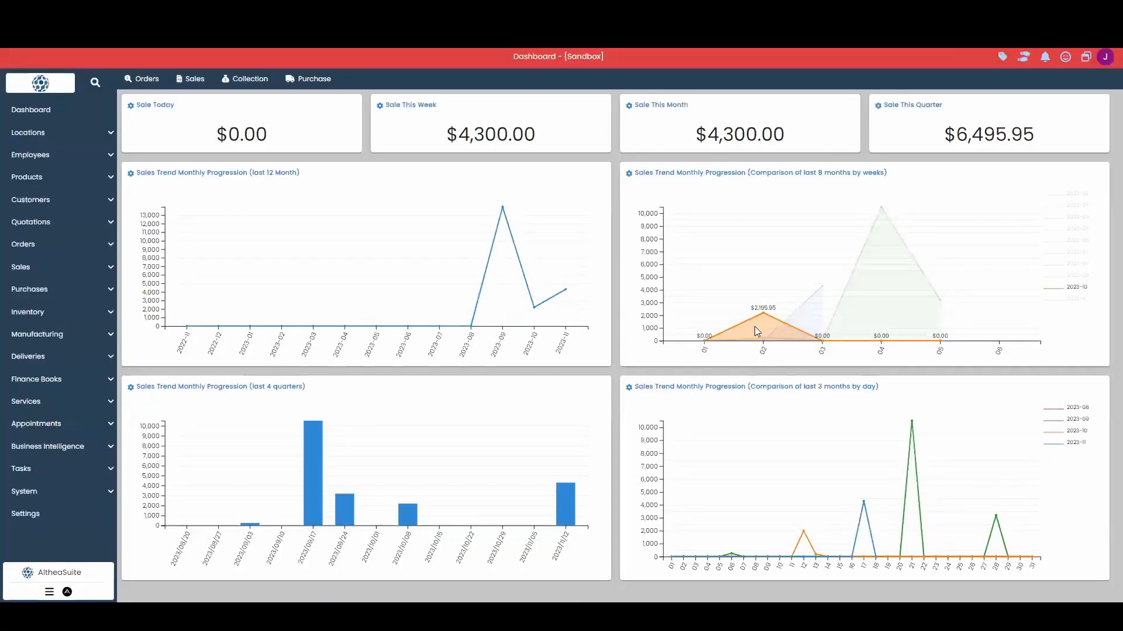
Start a new Time In / Time Out record for the employee listed directly above Delivery Driver
left_click(88, 159)
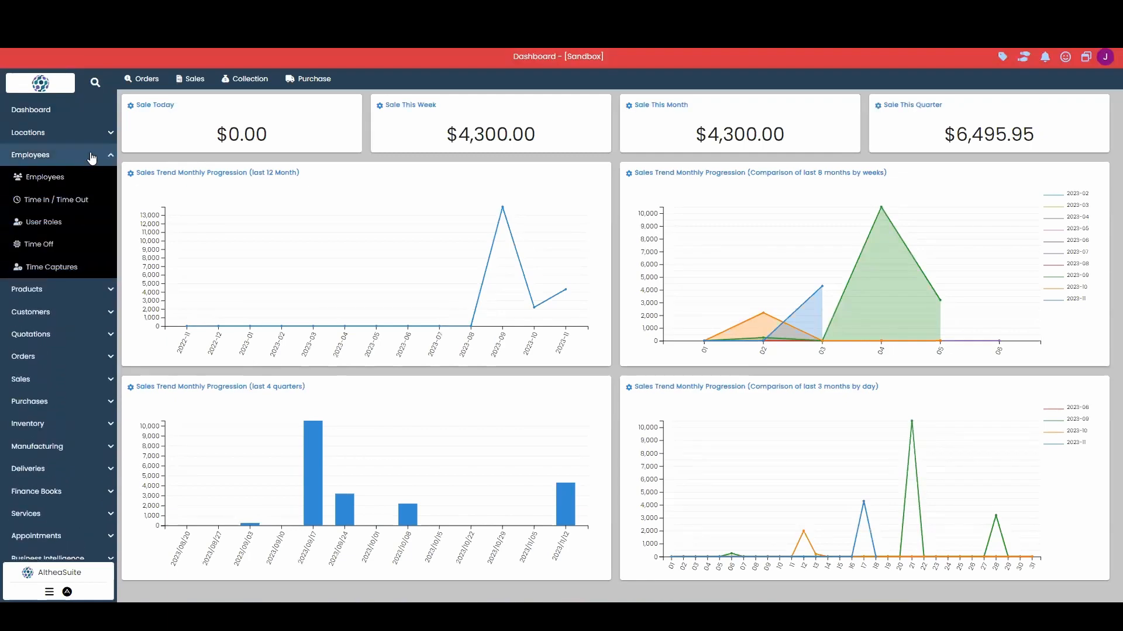
left_click(96, 202)
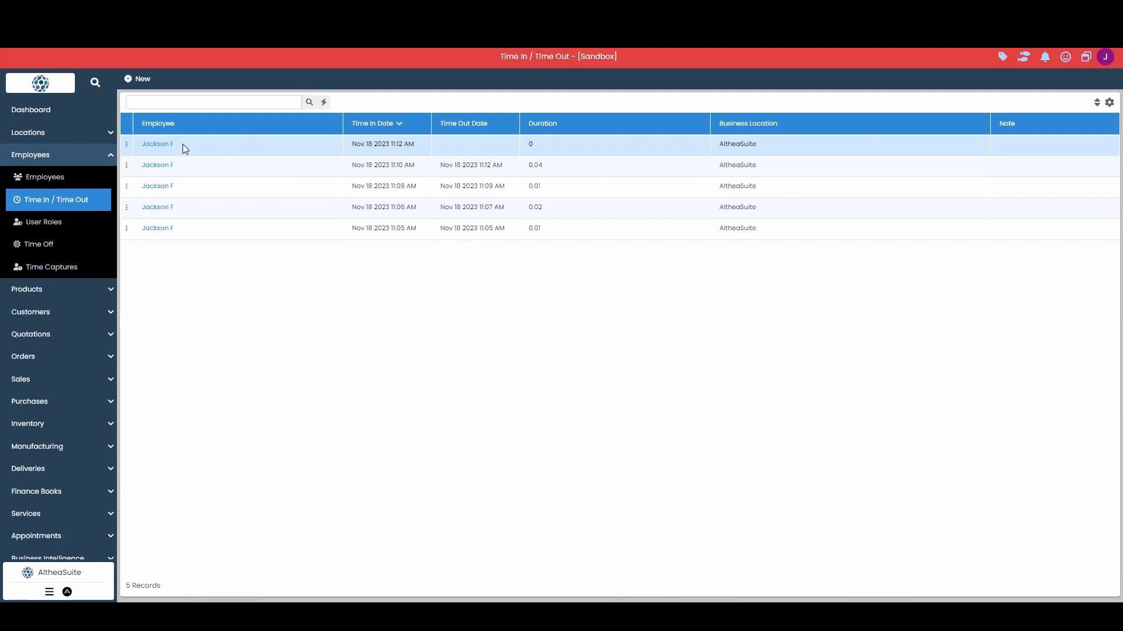
left_click(143, 79)
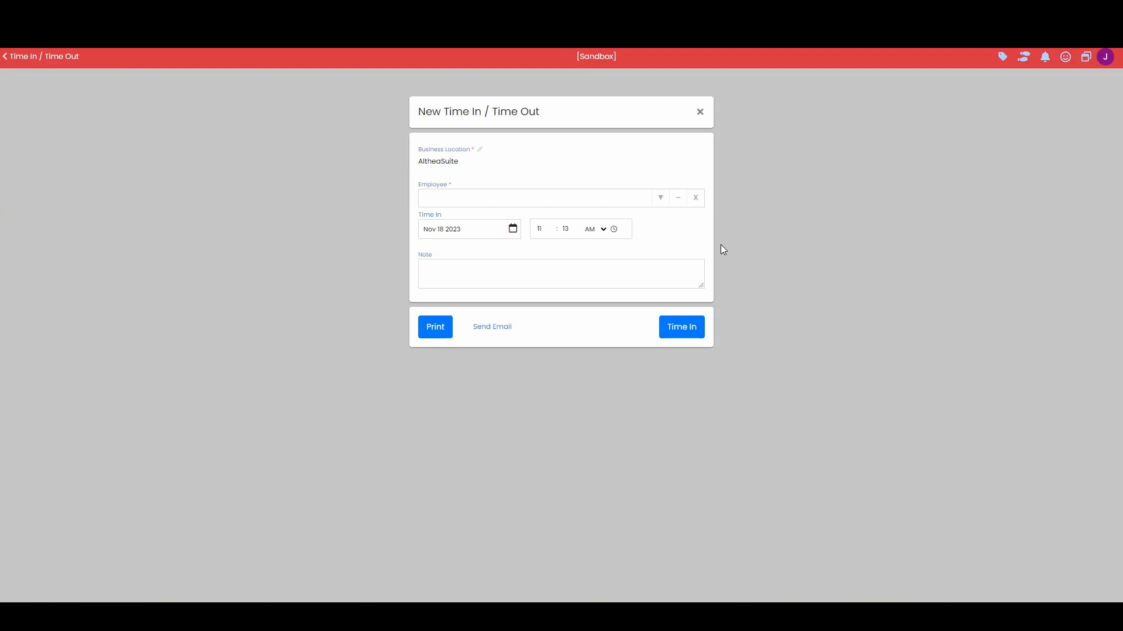
left_click(657, 200)
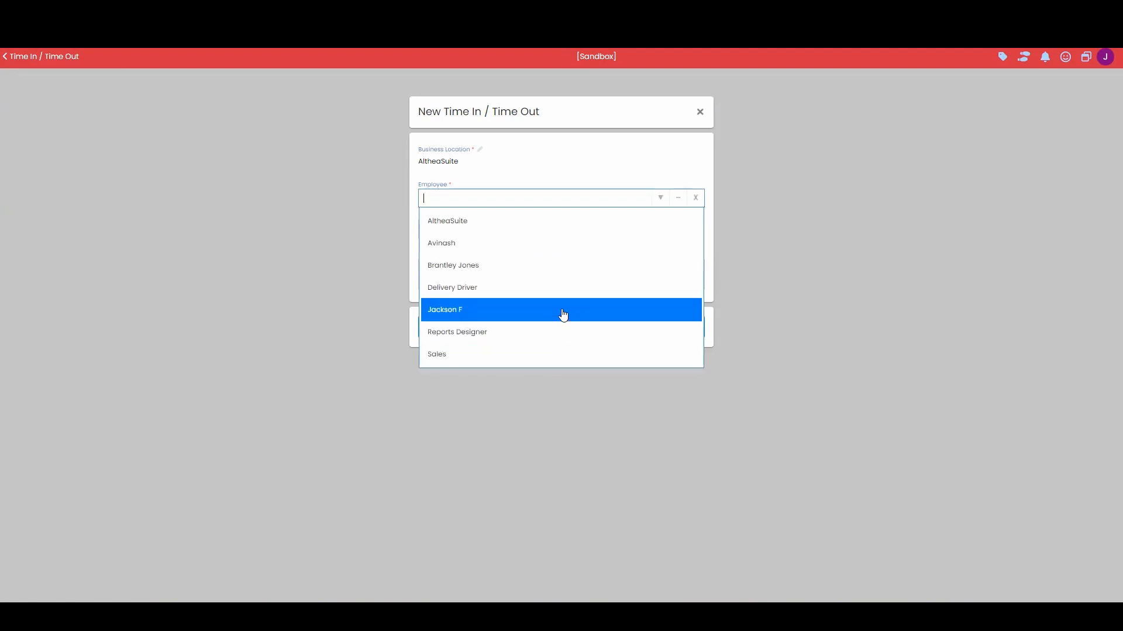
left_click(552, 265)
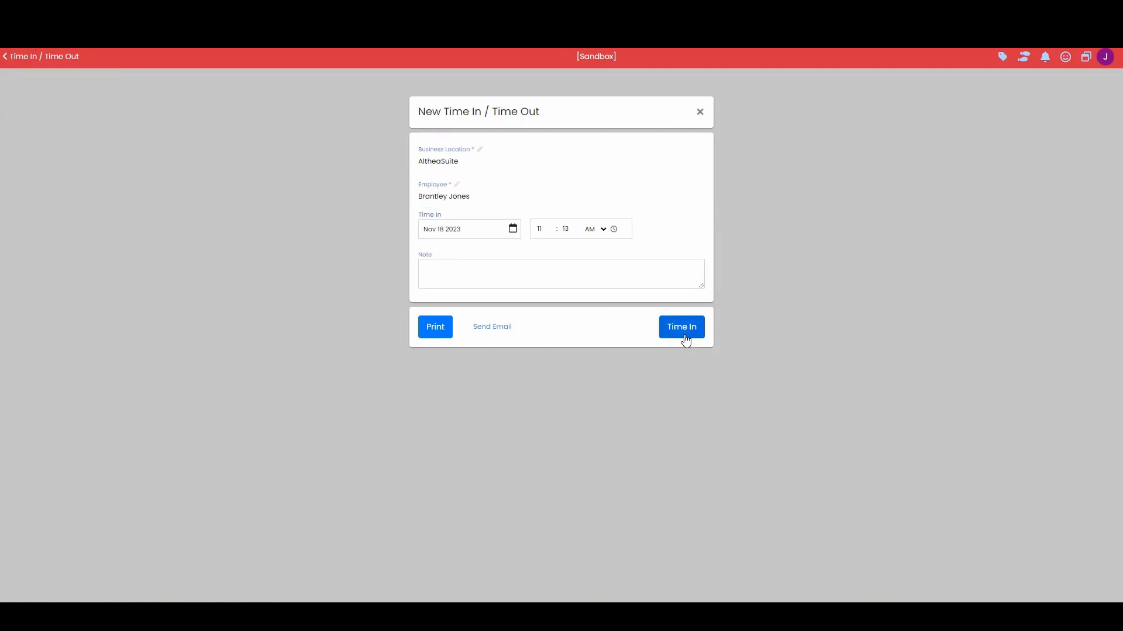
Set the new record's time in to 11:12 AM on Nov 18 2023, leave the note blank, and submit the Time In
left_click(487, 232)
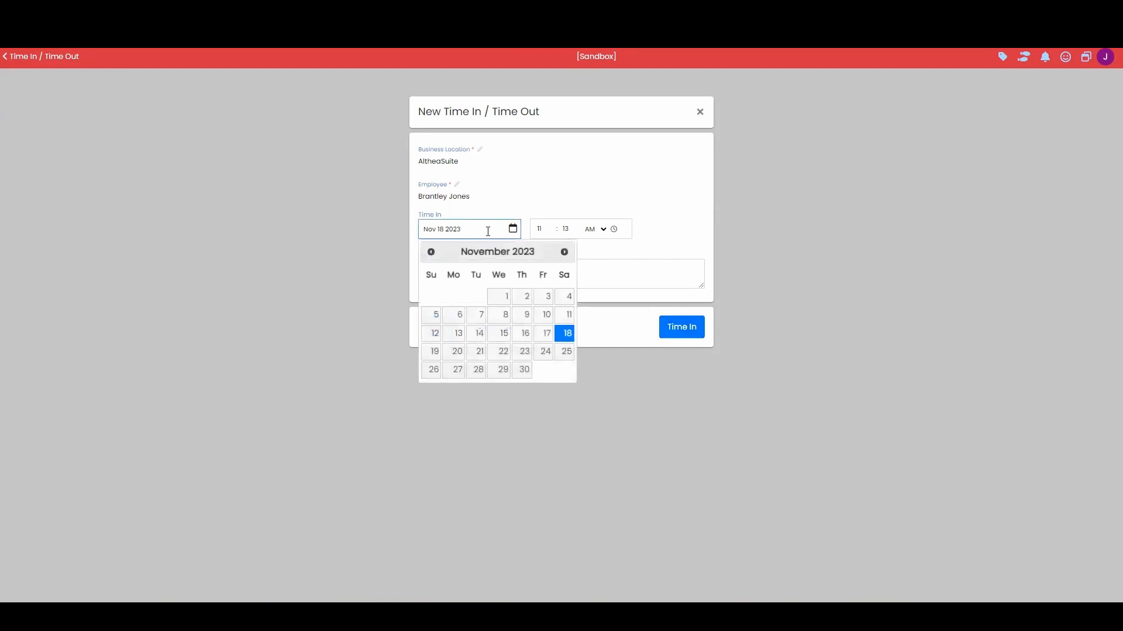
left_click(578, 245)
left_click(578, 270)
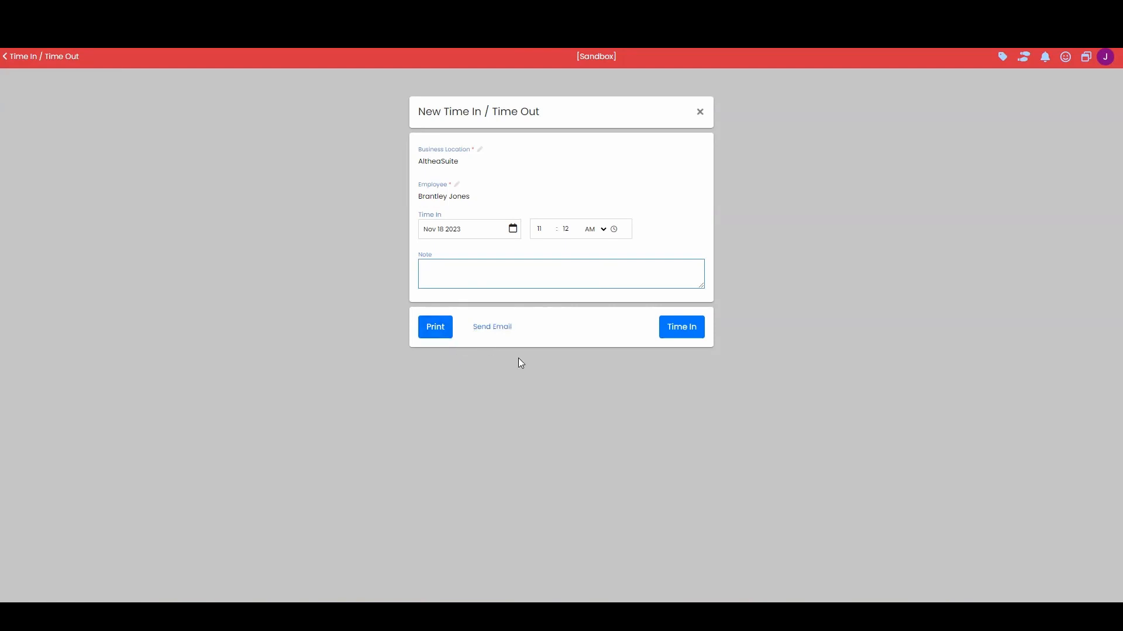
left_click(684, 327)
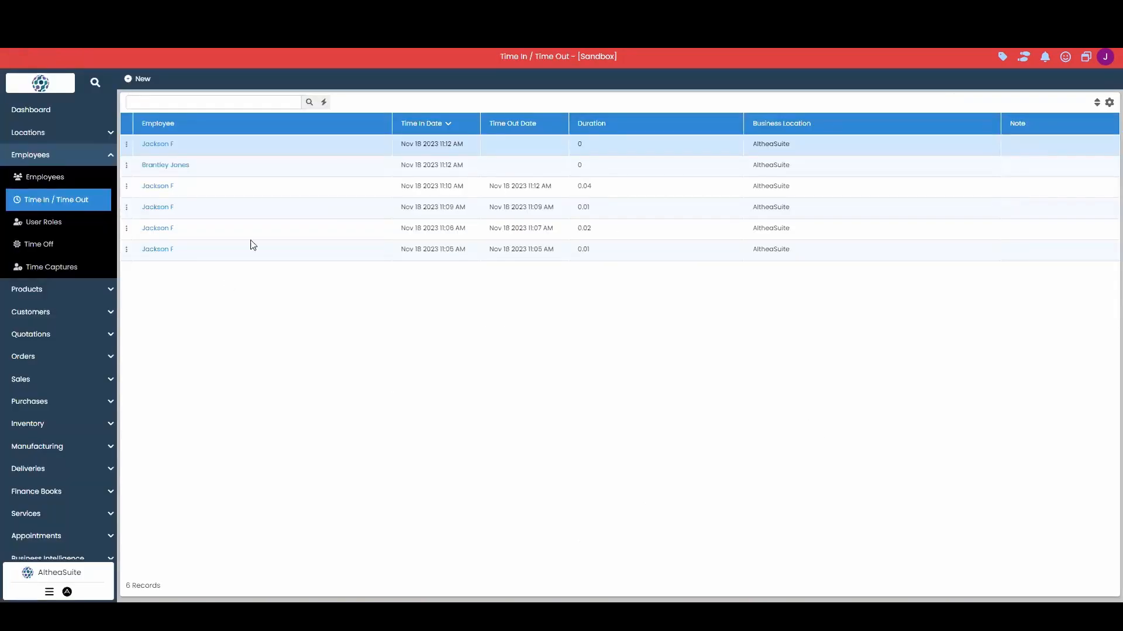
Check the new employee's row in the Time In / Time Out list and return to the Dashboard
left_click(486, 166)
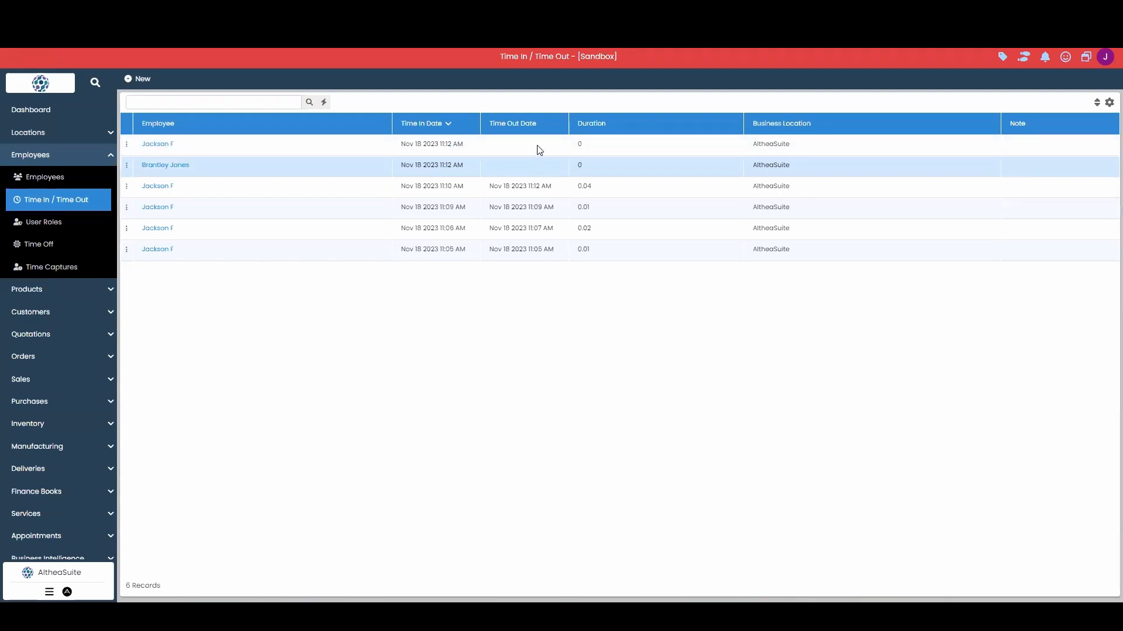
left_click(75, 156)
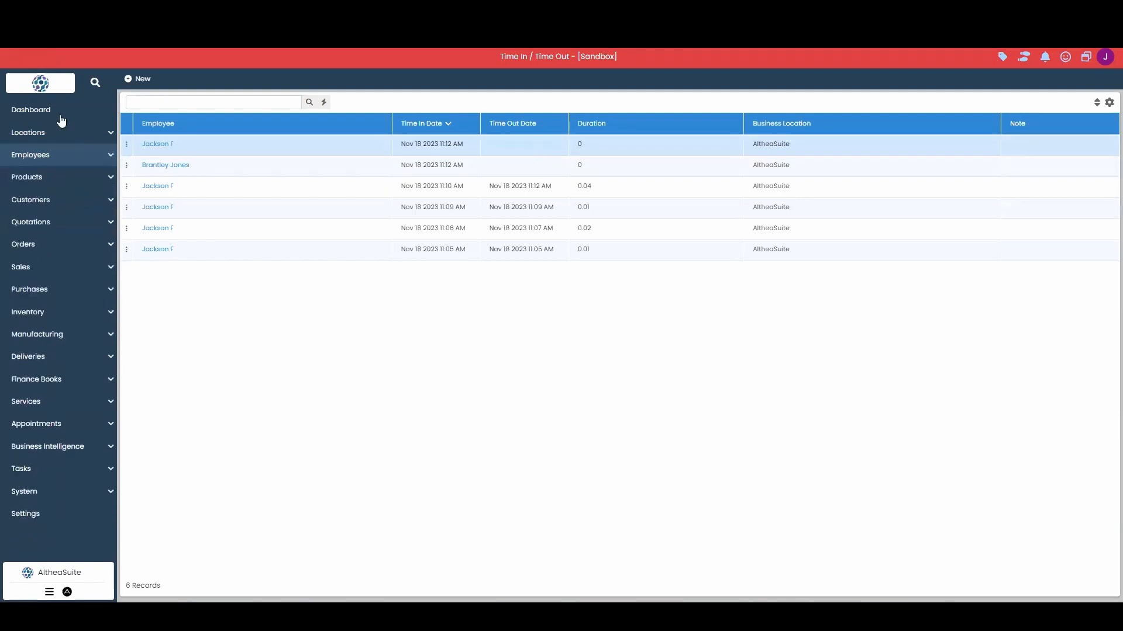
left_click(59, 115)
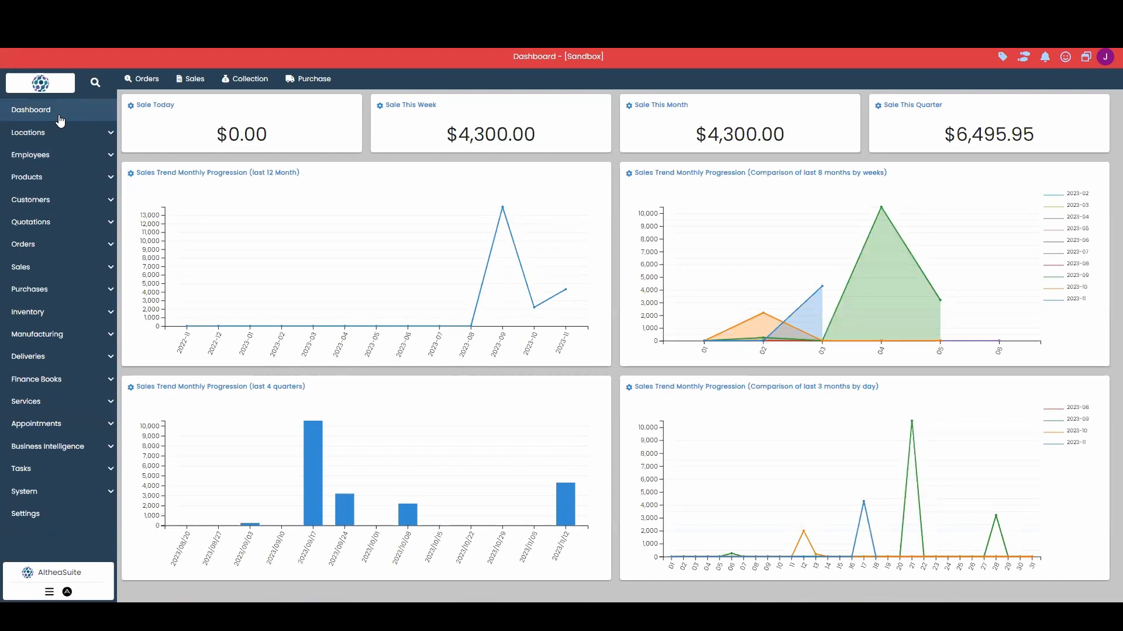